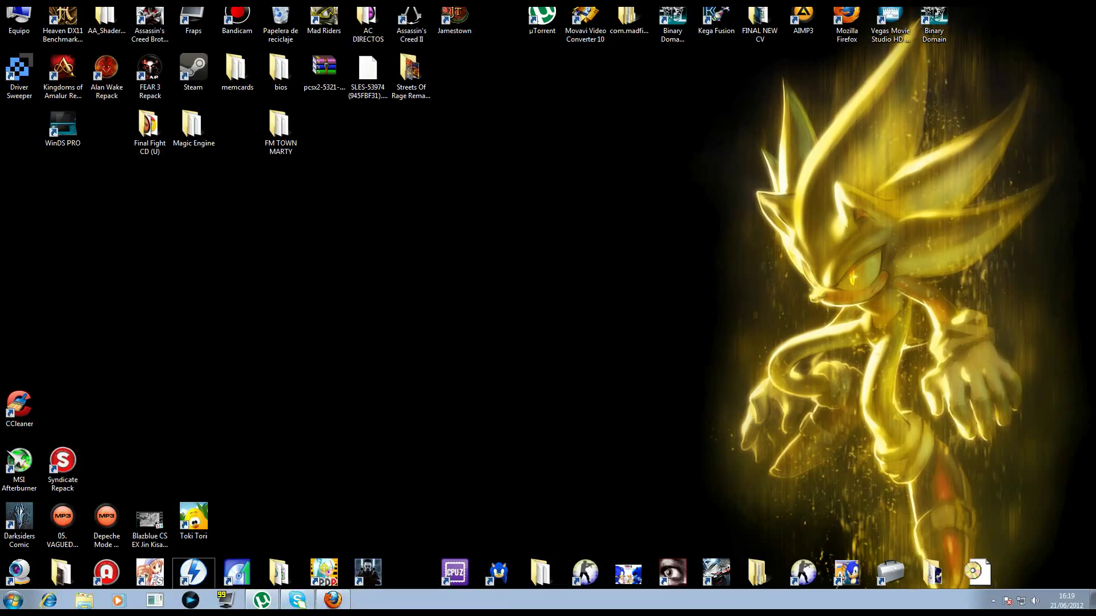
Step: Switch to Firefox and review the latest revisions and their changelogs on the PCSX2 SVN page
left_click(332, 599)
left_click(334, 601)
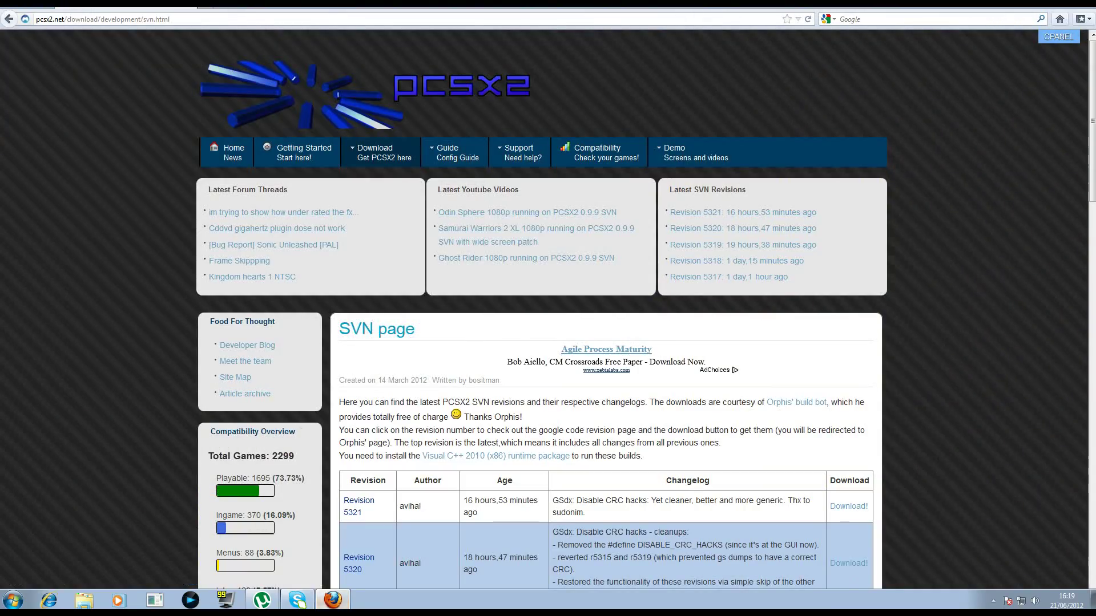
scroll(462, 160, "down", 5)
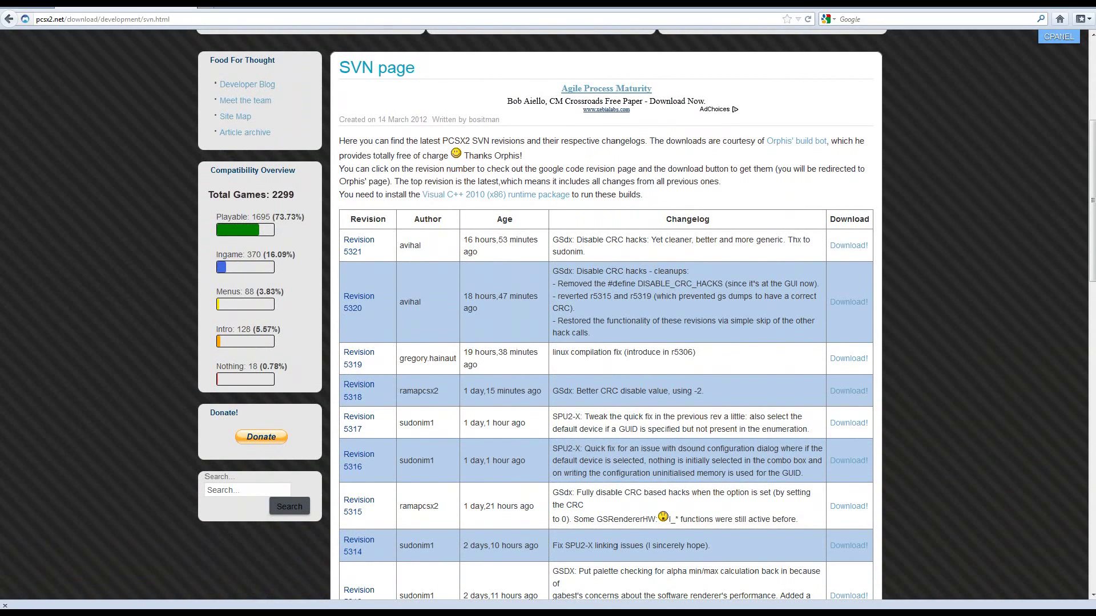
scroll(548, 314, "up", 1)
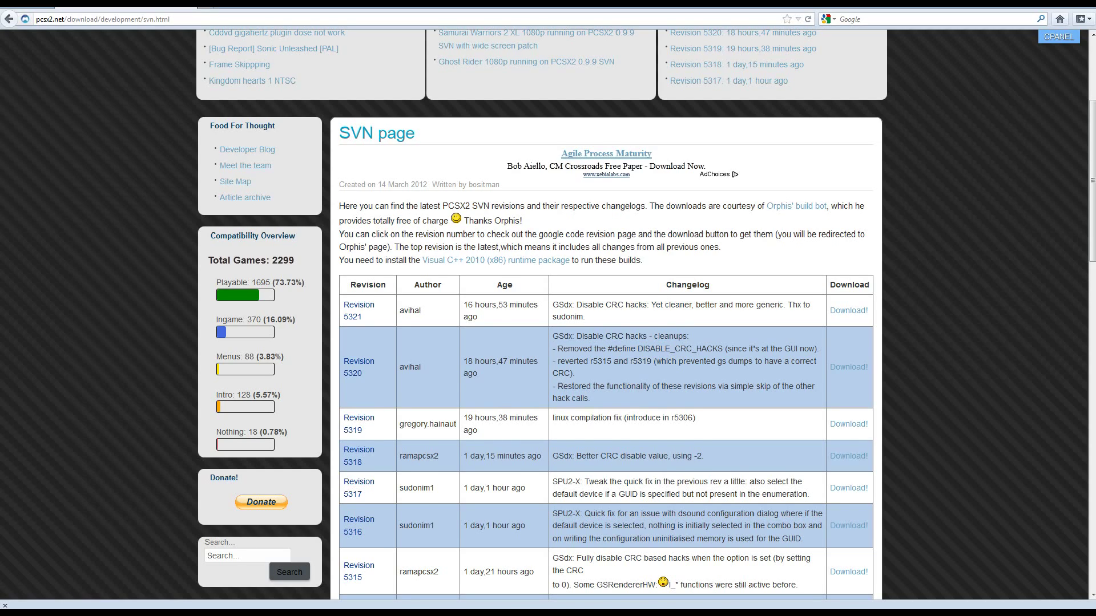
scroll(848, 303, "down", 3)
scroll(848, 303, "up", 2)
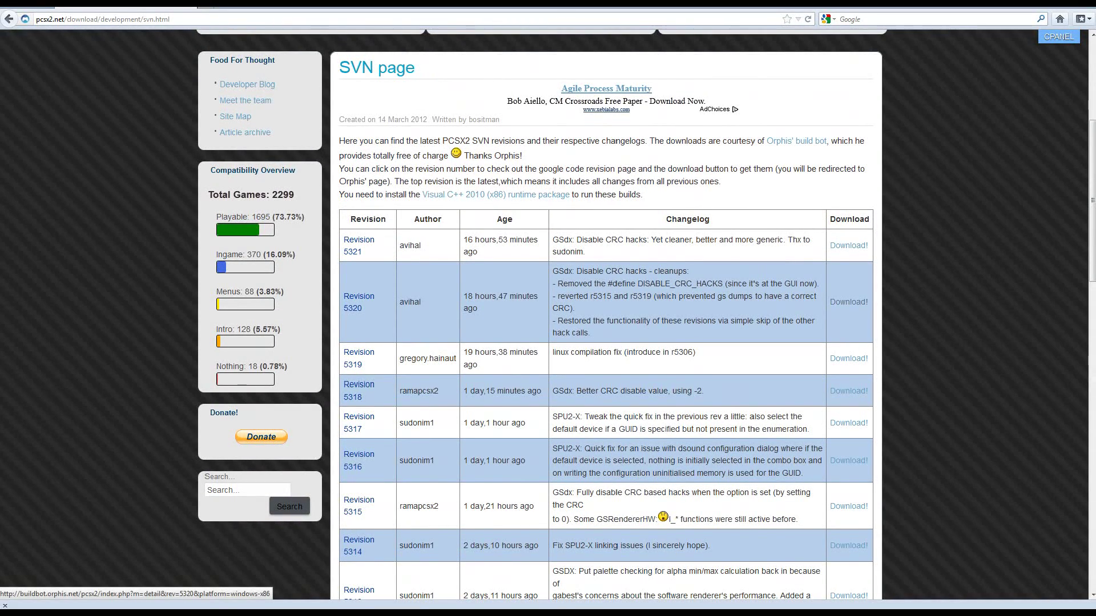
scroll(848, 303, "up", 1)
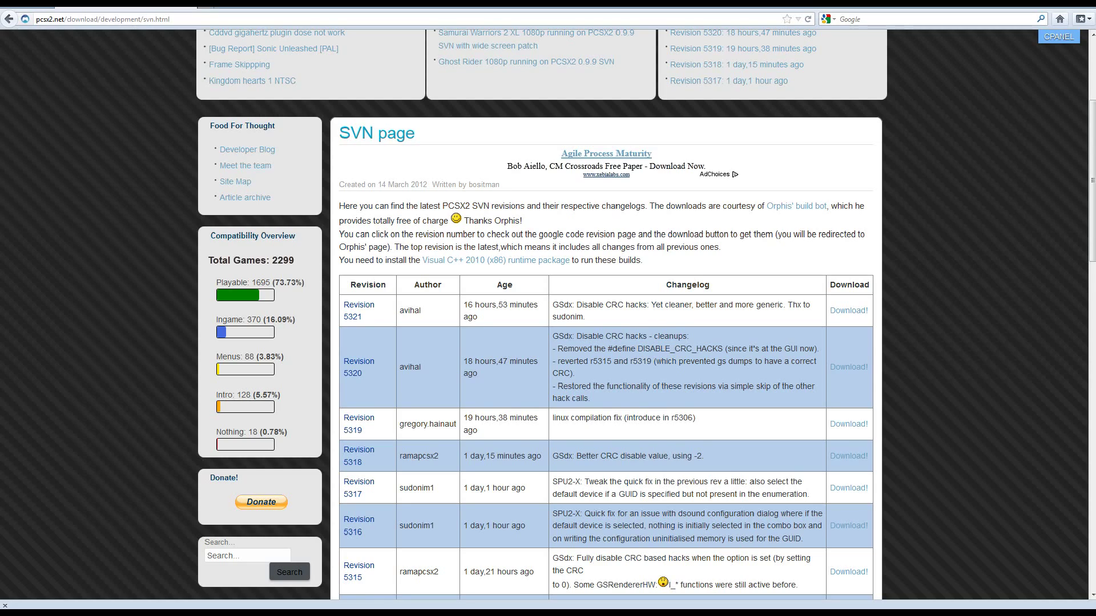
scroll(547, 314, "down", 3)
scroll(548, 313, "up", 5)
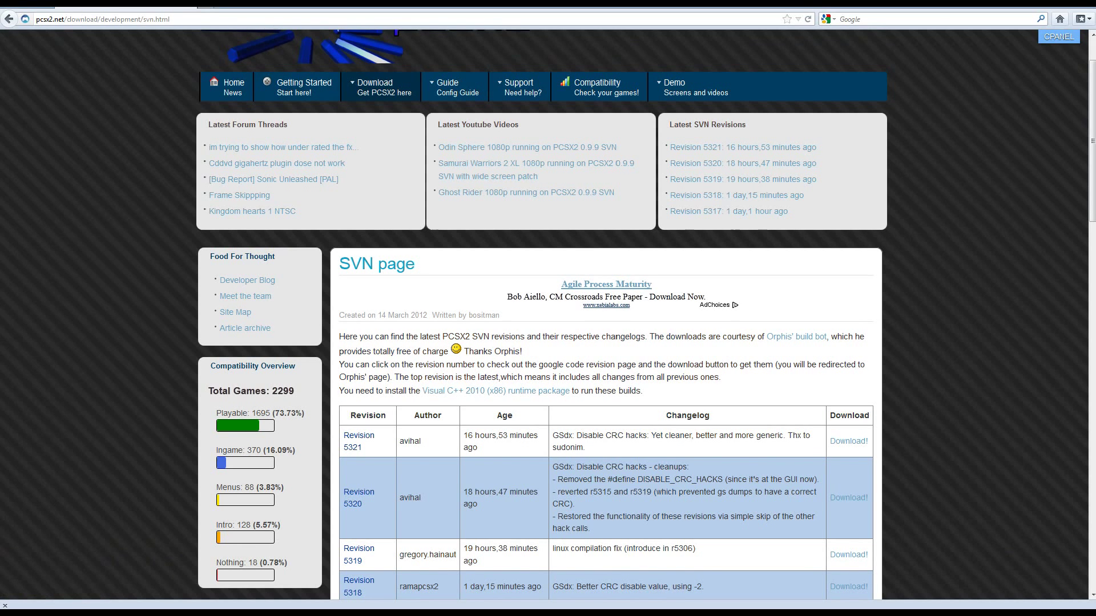
Step: Open the PCSX2 compatibility list and examine its game table and the key explaining the status colours
left_click(597, 89)
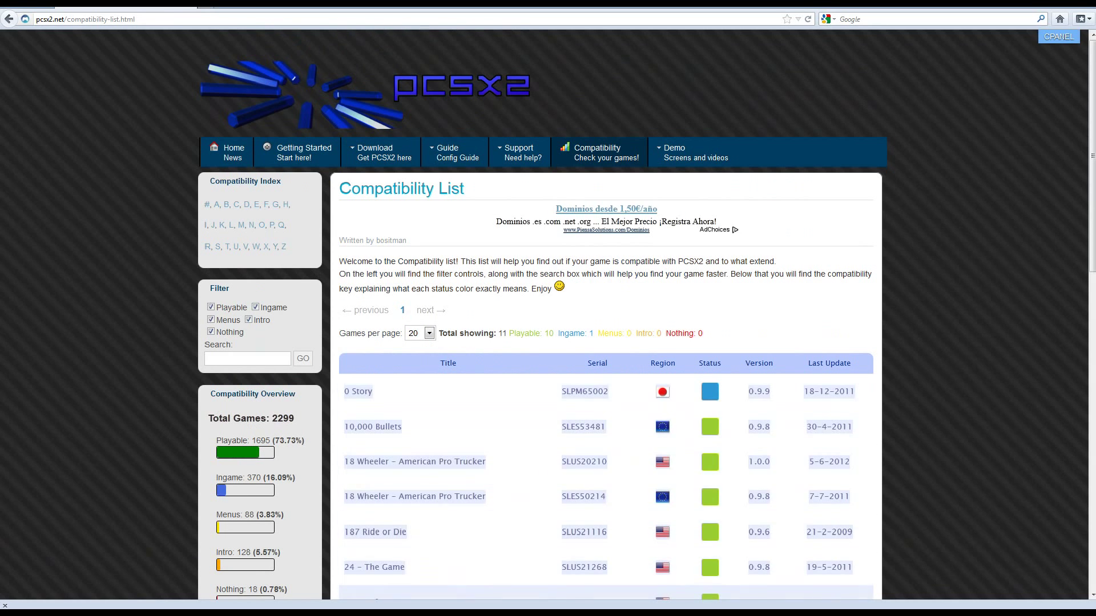
scroll(548, 342, "down", 5)
scroll(548, 343, "up", 5)
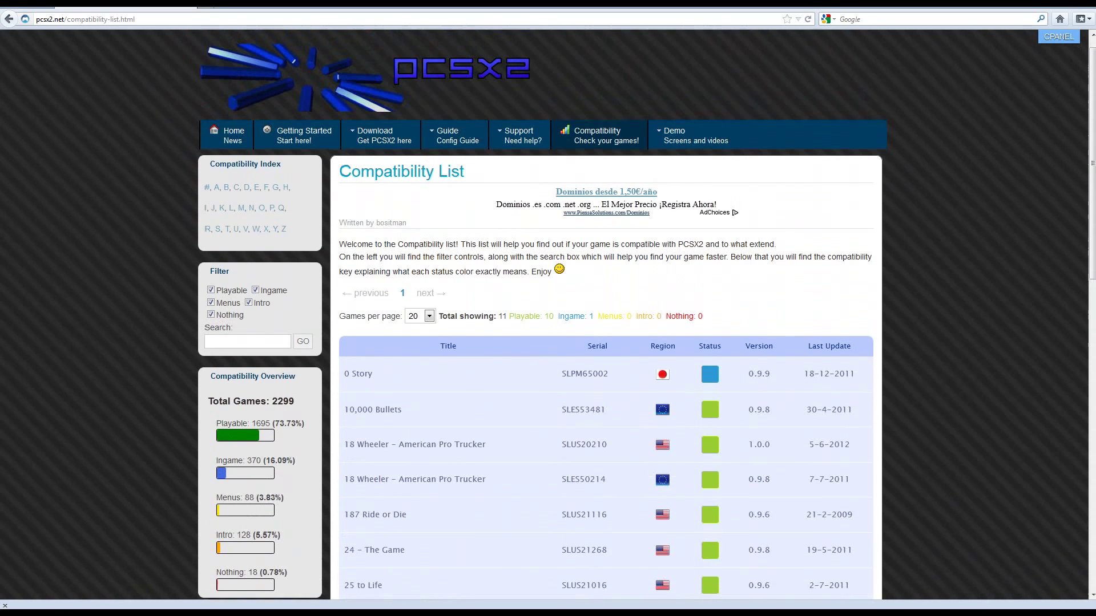
scroll(548, 343, "up", 1)
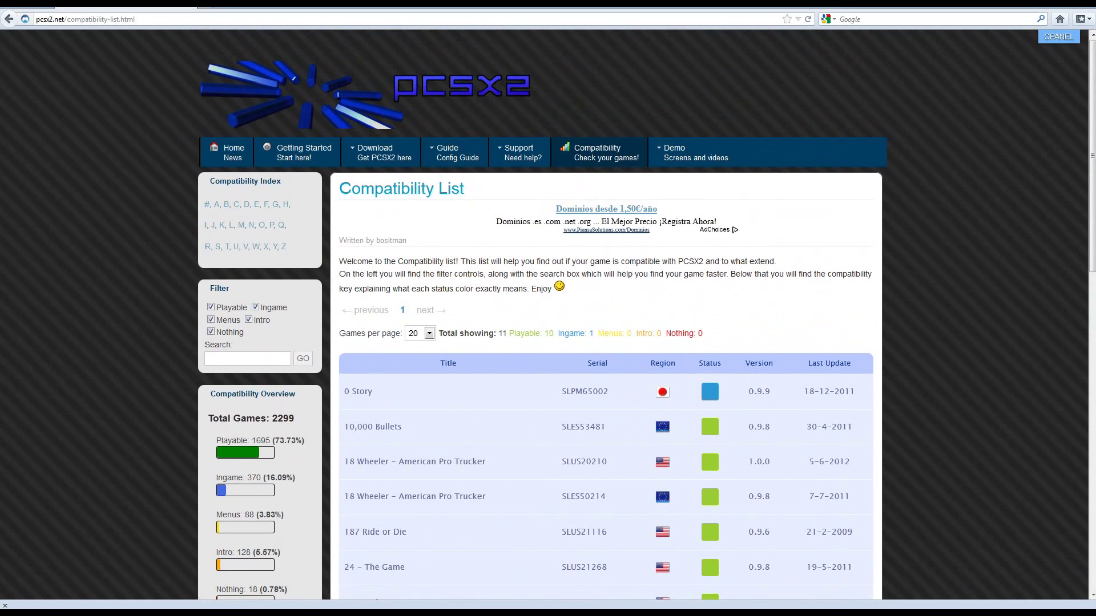
scroll(548, 343, "down", 3)
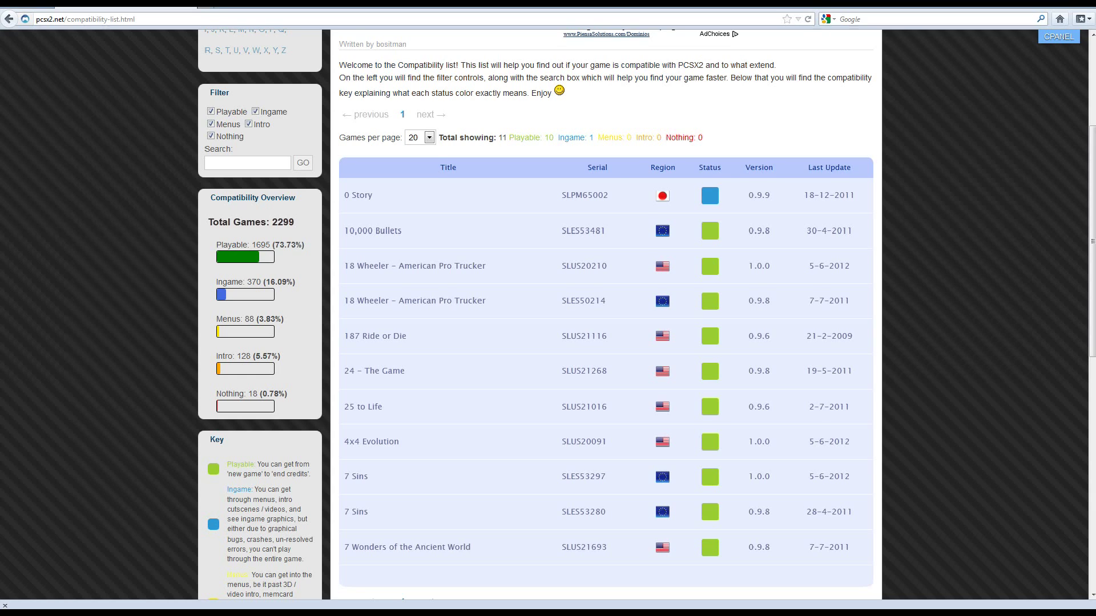
scroll(605, 314, "down", 5)
scroll(605, 313, "up", 2)
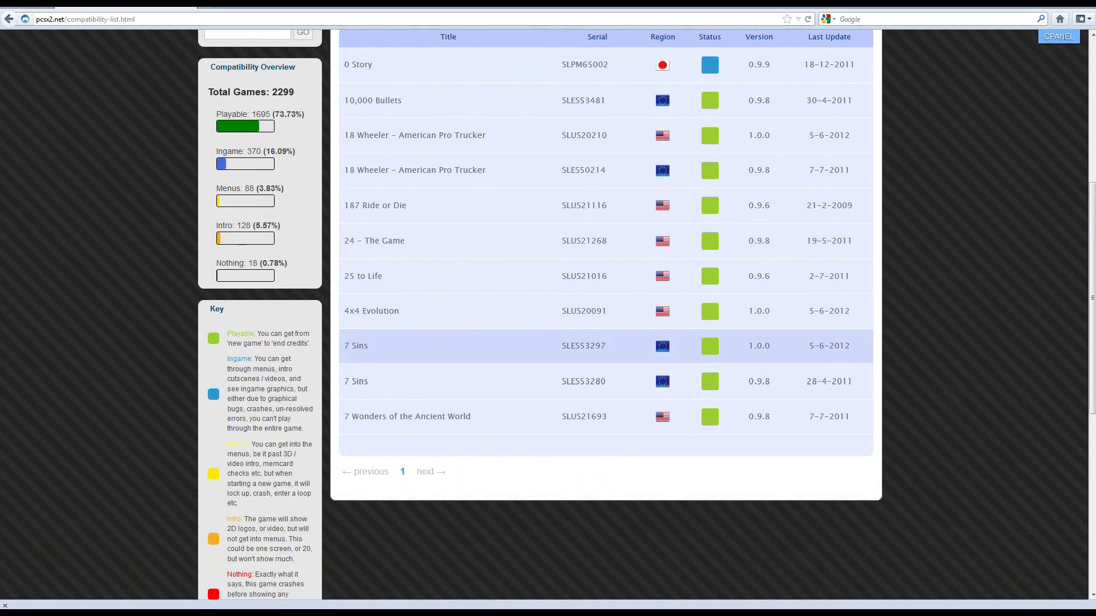
scroll(605, 314, "up", 5)
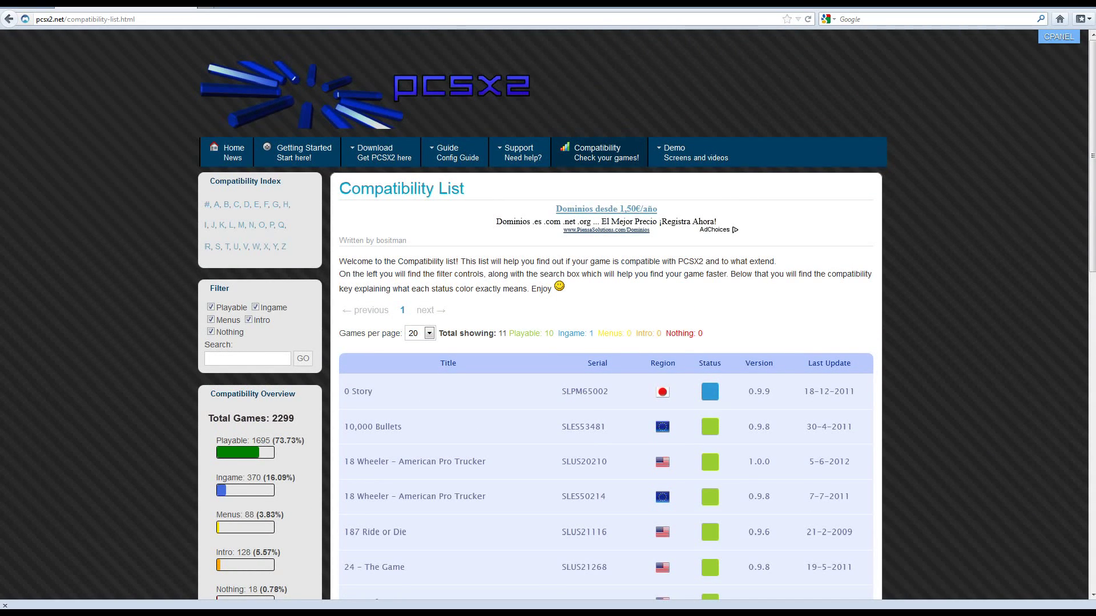
scroll(605, 314, "down", 5)
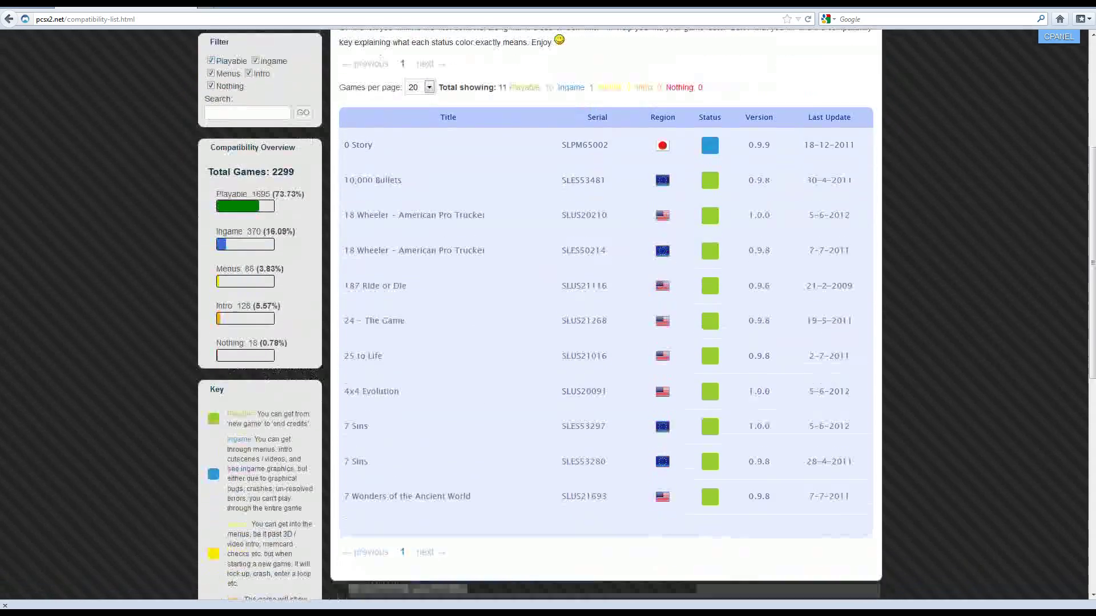
scroll(605, 314, "up", 5)
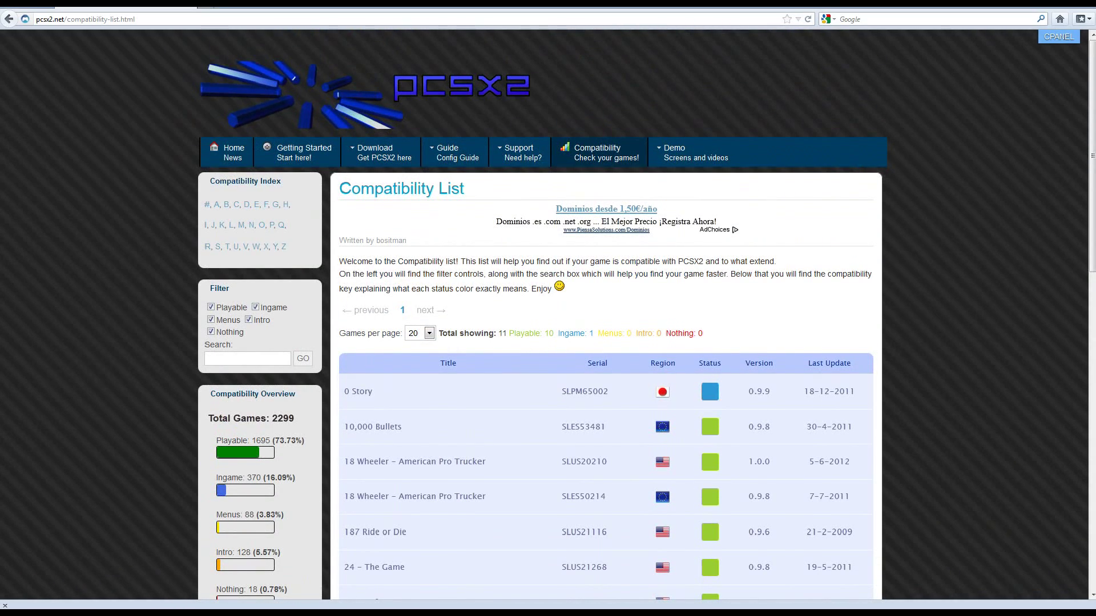
scroll(605, 314, "down", 6)
scroll(605, 314, "up", 5)
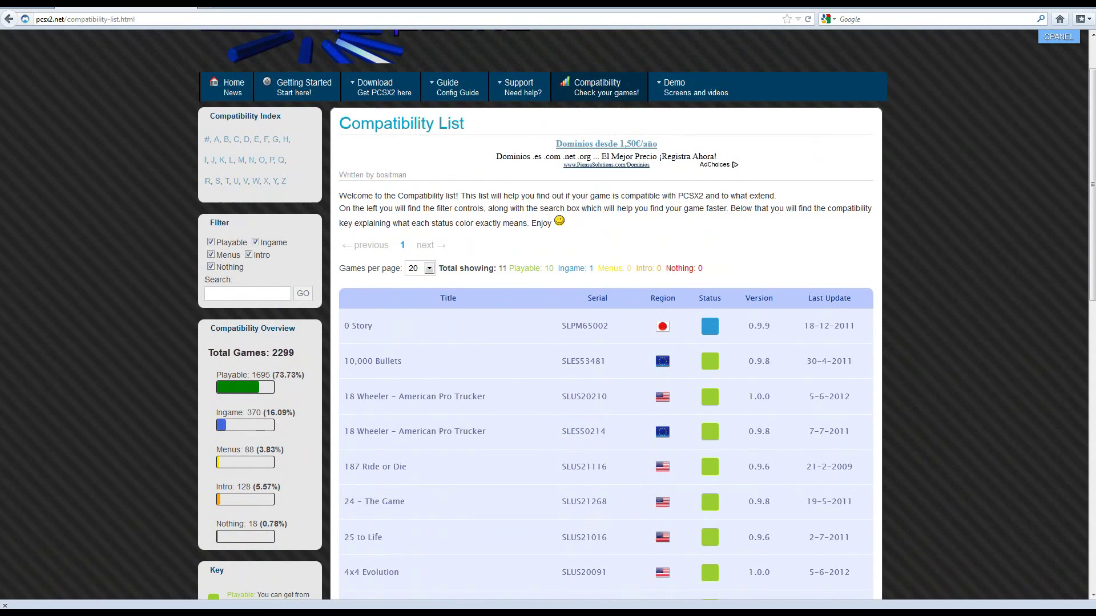
Step: Filter the compatibility list to games starting with C and examine the statuses on page 3
left_click(226, 139)
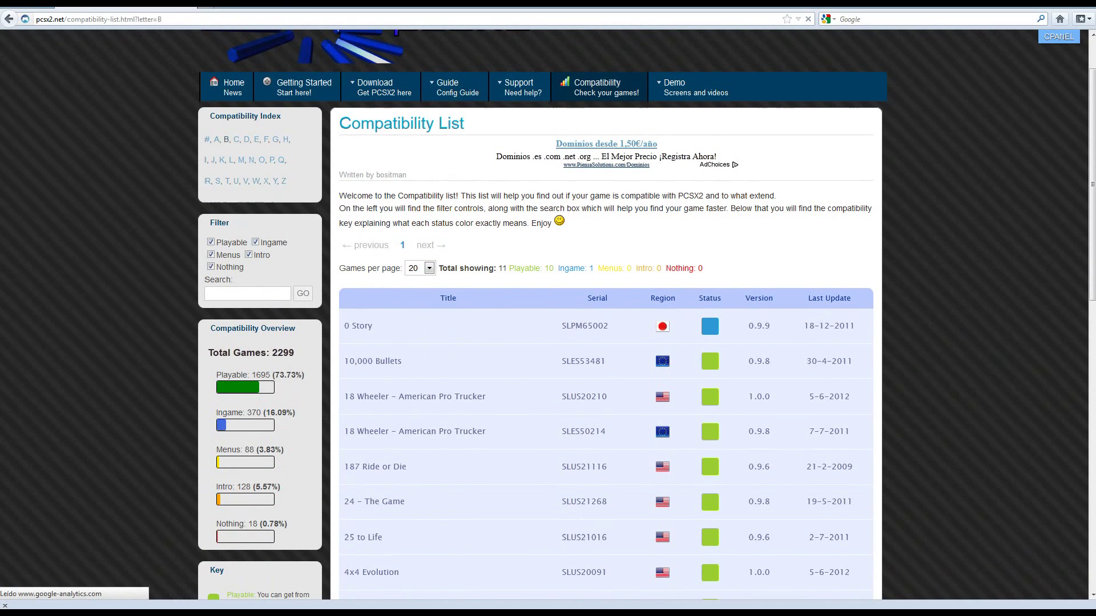
left_click(236, 204)
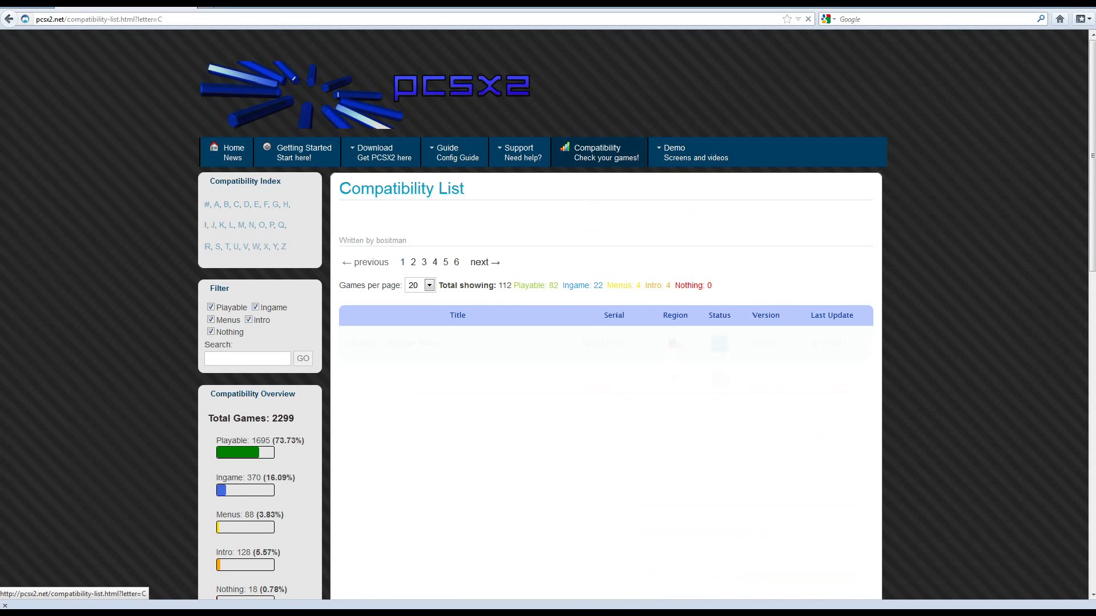
scroll(605, 314, "down", 12)
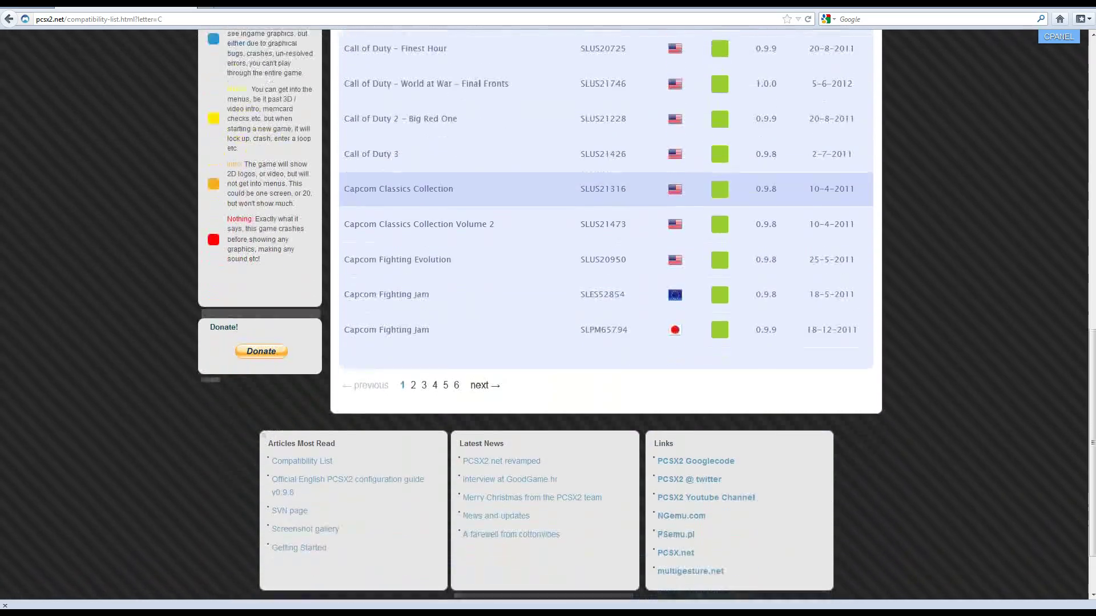
left_click(424, 348)
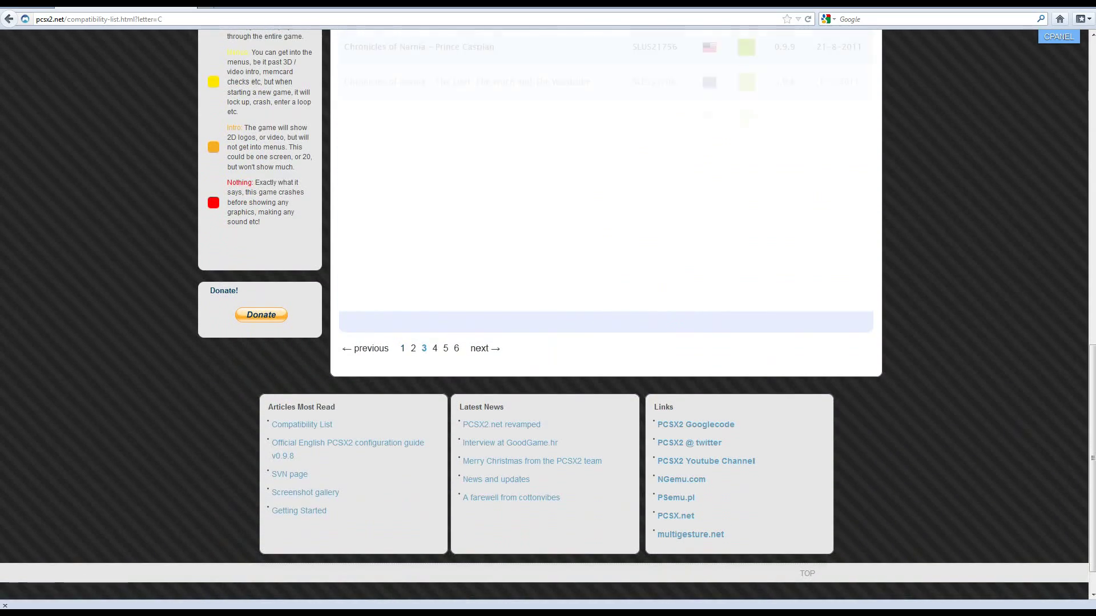
scroll(605, 363, "up", 7)
scroll(605, 362, "down", 4)
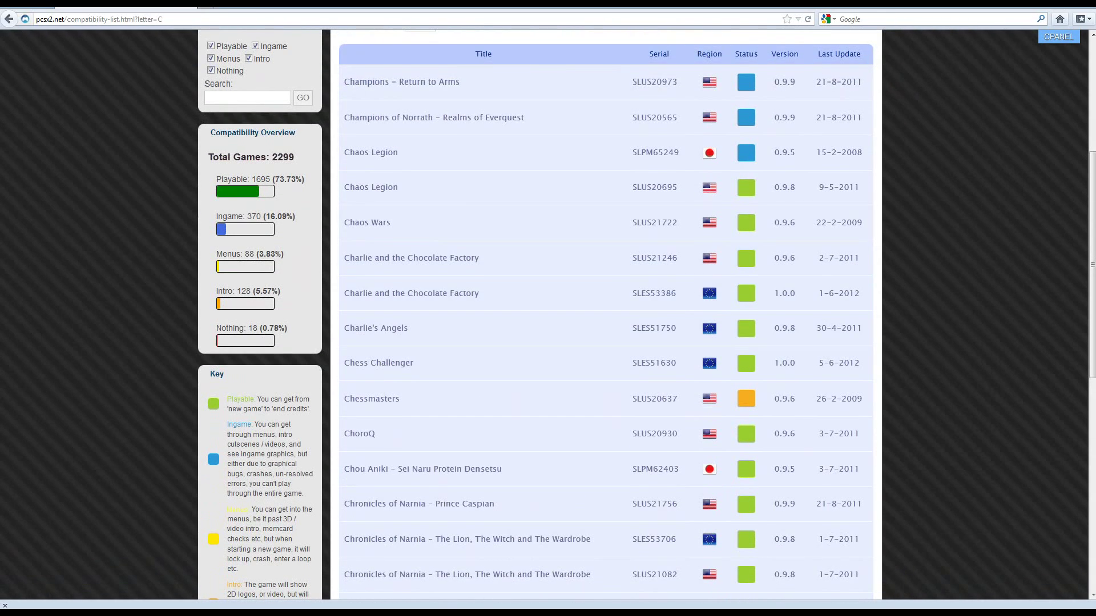
scroll(605, 302, "up", 1)
scroll(605, 302, "up", 5)
scroll(604, 302, "down", 6)
Step: Extract the pcsx2-5321 archive on the desktop into its own folder and place the archive and folder together in a free area
key("super+d")
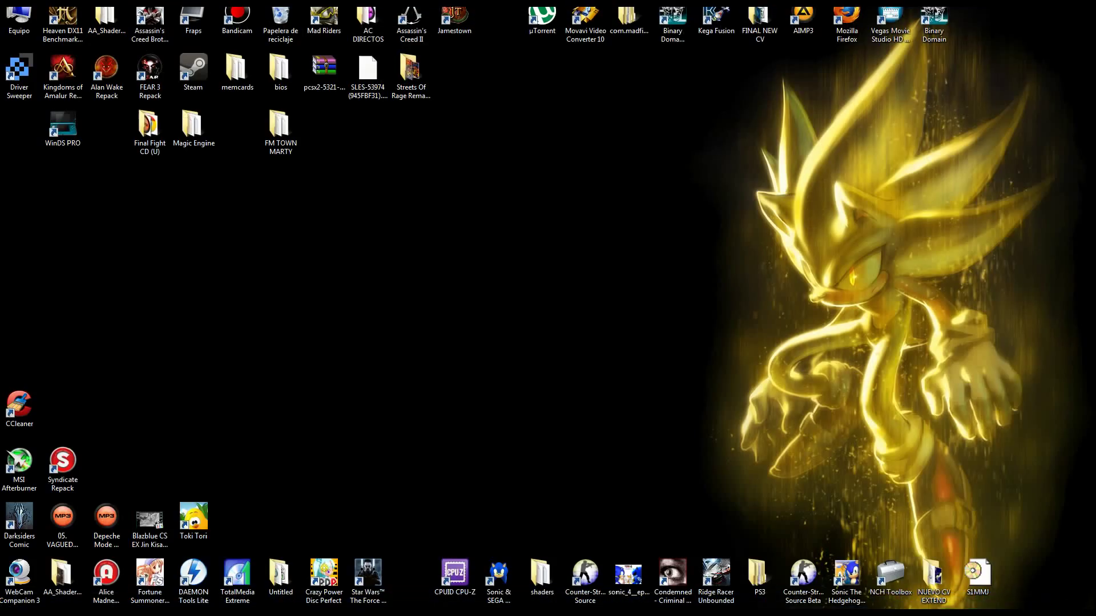
left_click_drag(324, 67, 542, 236)
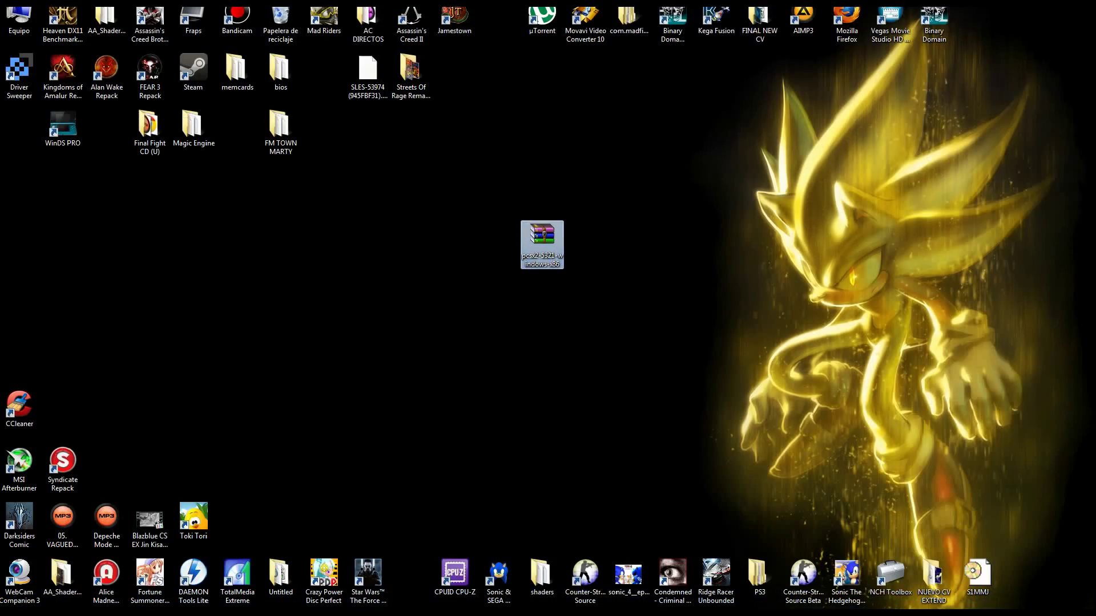
right_click(557, 263)
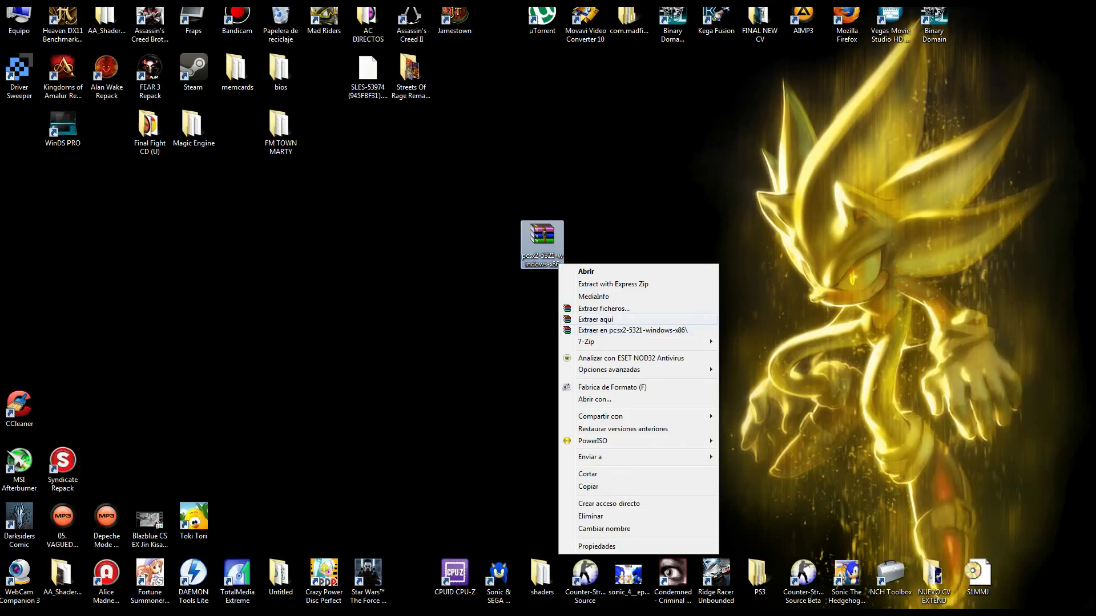
left_click(597, 329)
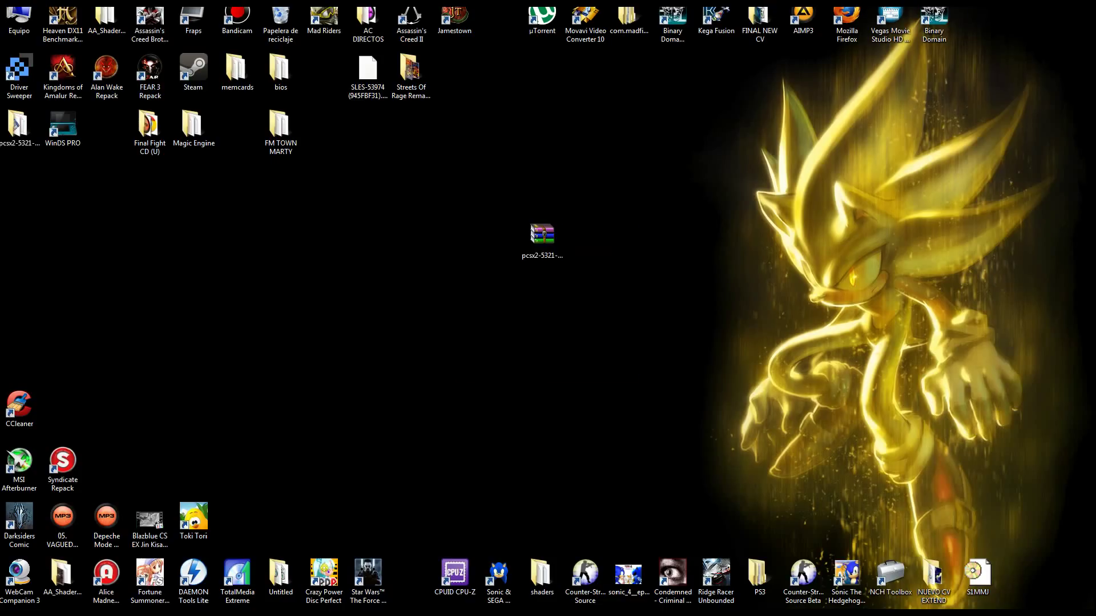
left_click_drag(18, 127, 539, 182)
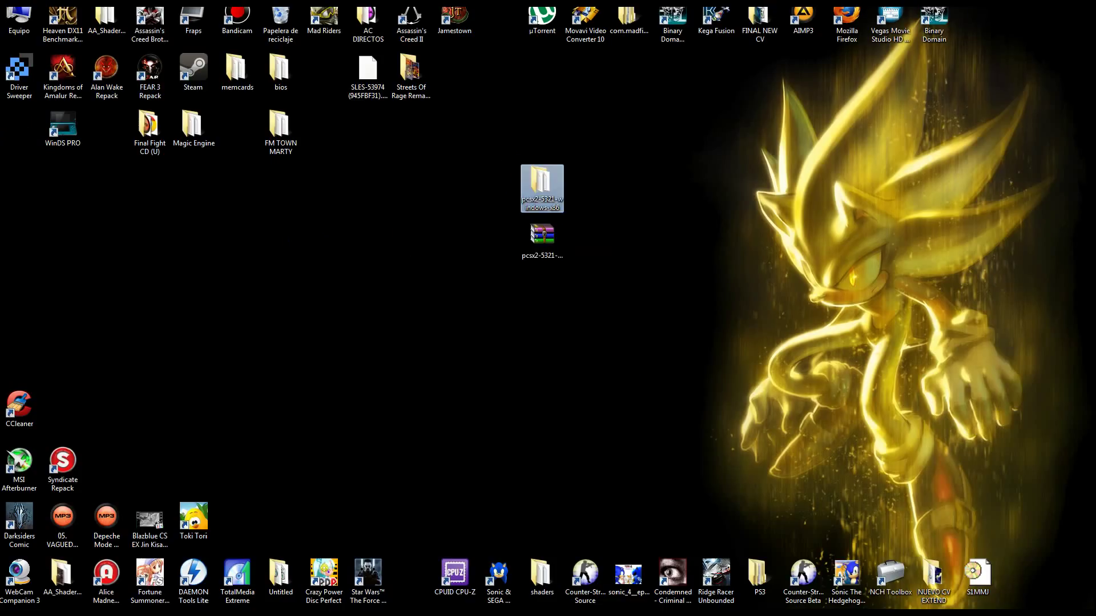
Step: Open the extracted pcsx2-5321-windows-x86 folder and launch the pcsx2 application
double_click(540, 182)
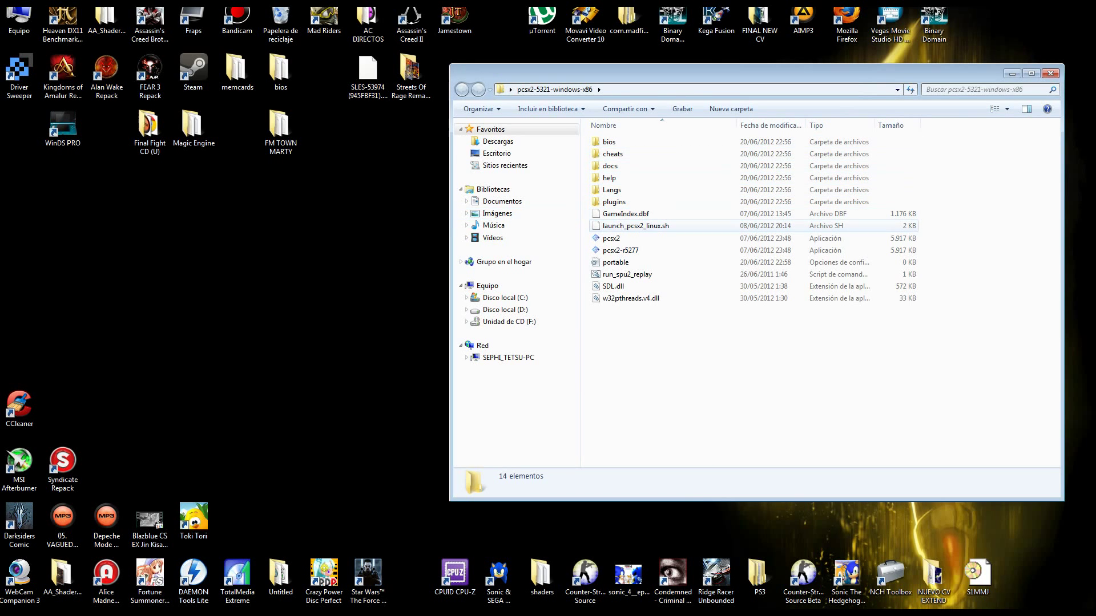
left_click(611, 238)
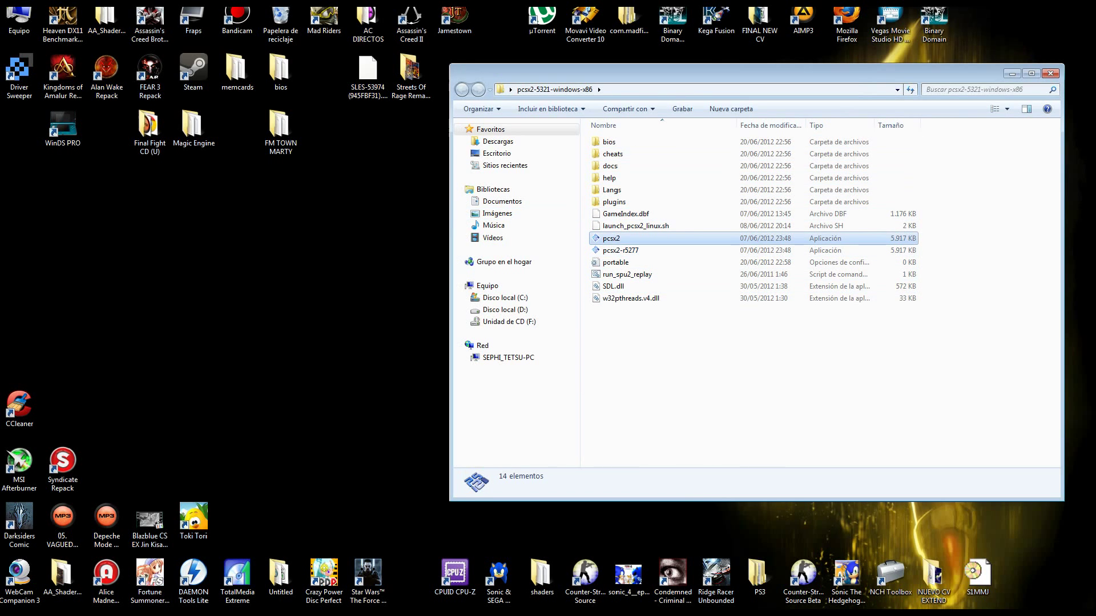
left_click(620, 250)
left_click(610, 238)
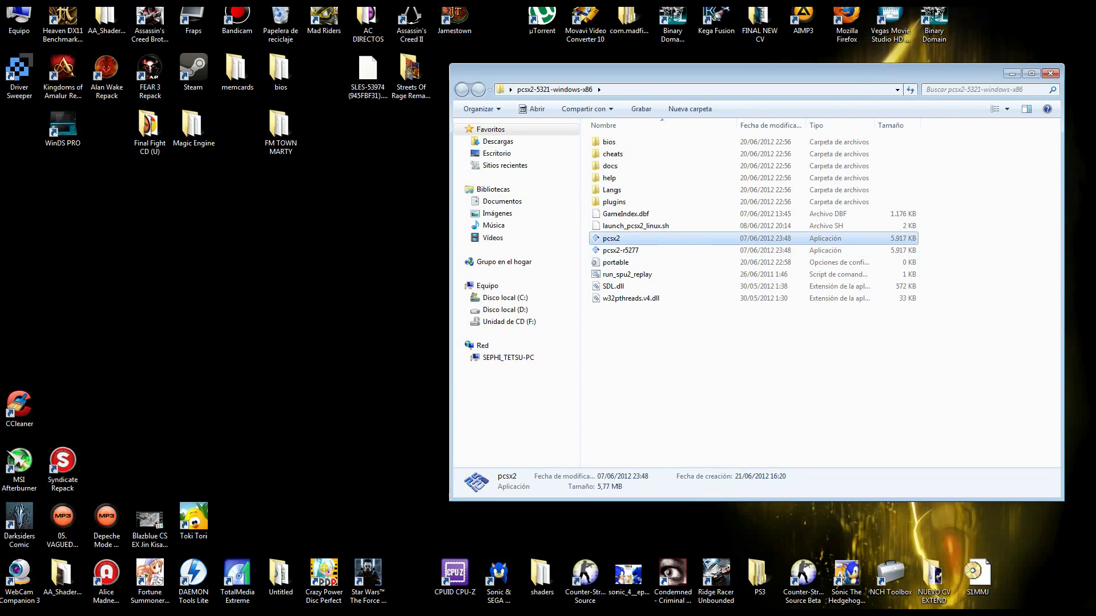
left_click(620, 250)
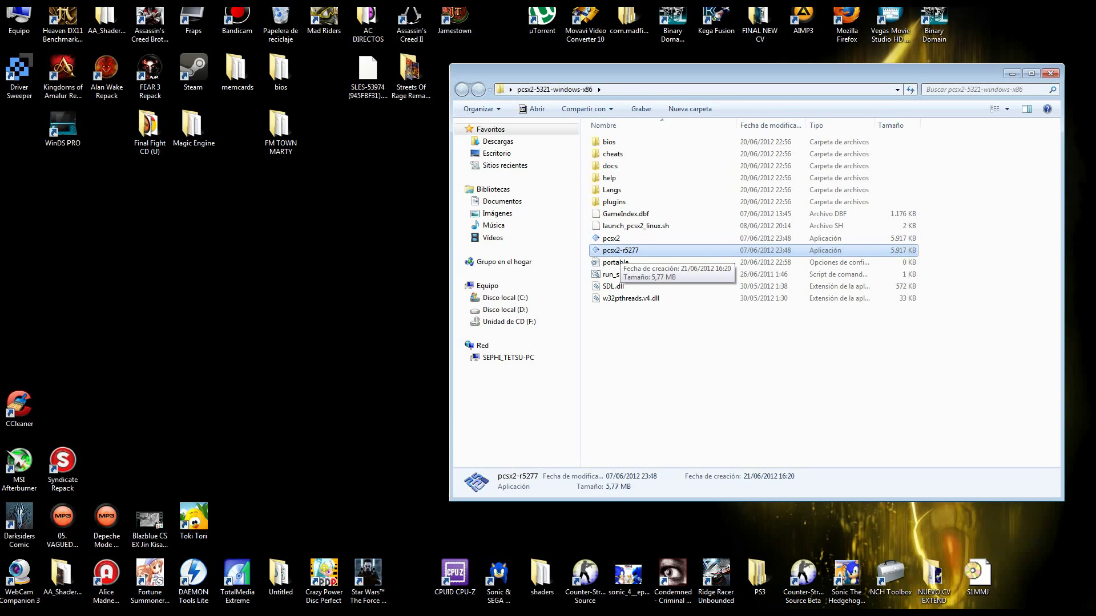
left_click(620, 238)
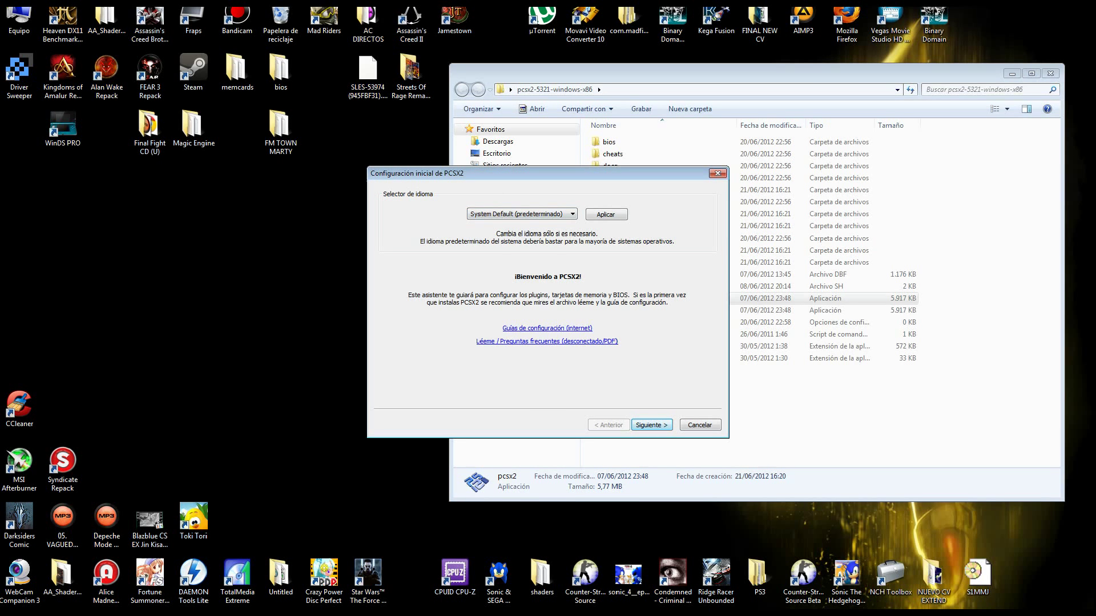
Step: Advance the initial PCSX2 setup to plugin selection and open the configuration of the GSdx 5321 SSE2 graphics plugin
key("Return")
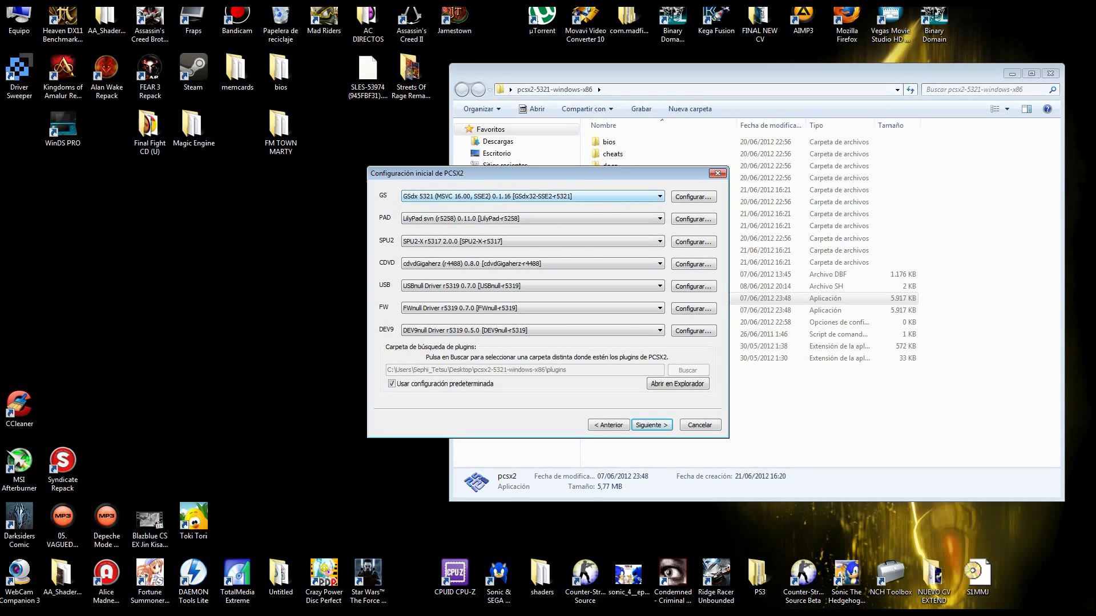
left_click(531, 195)
left_click(531, 196)
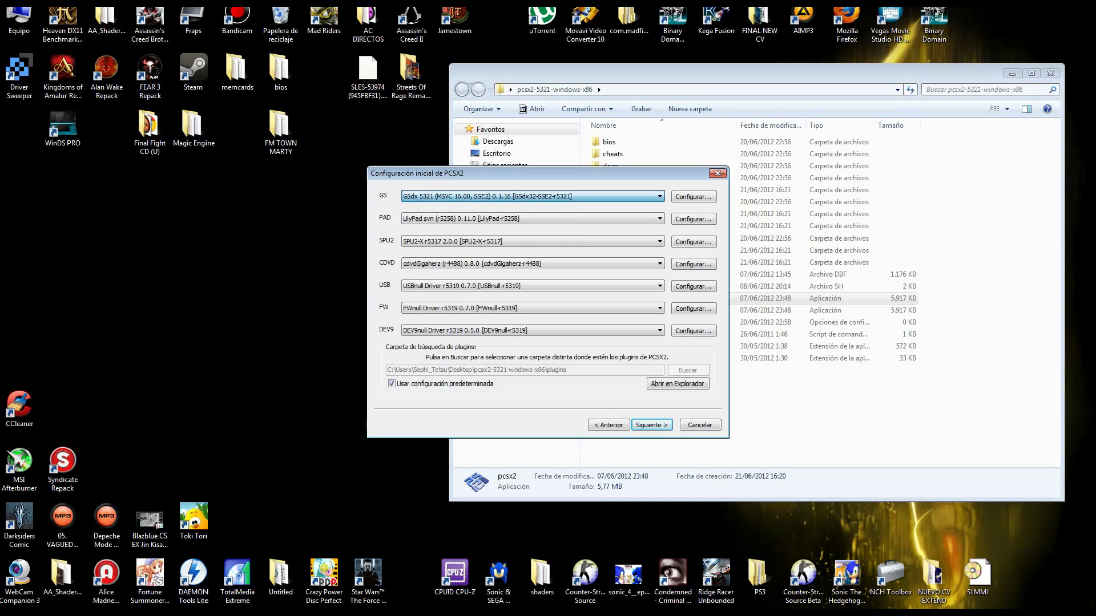
left_click(532, 196)
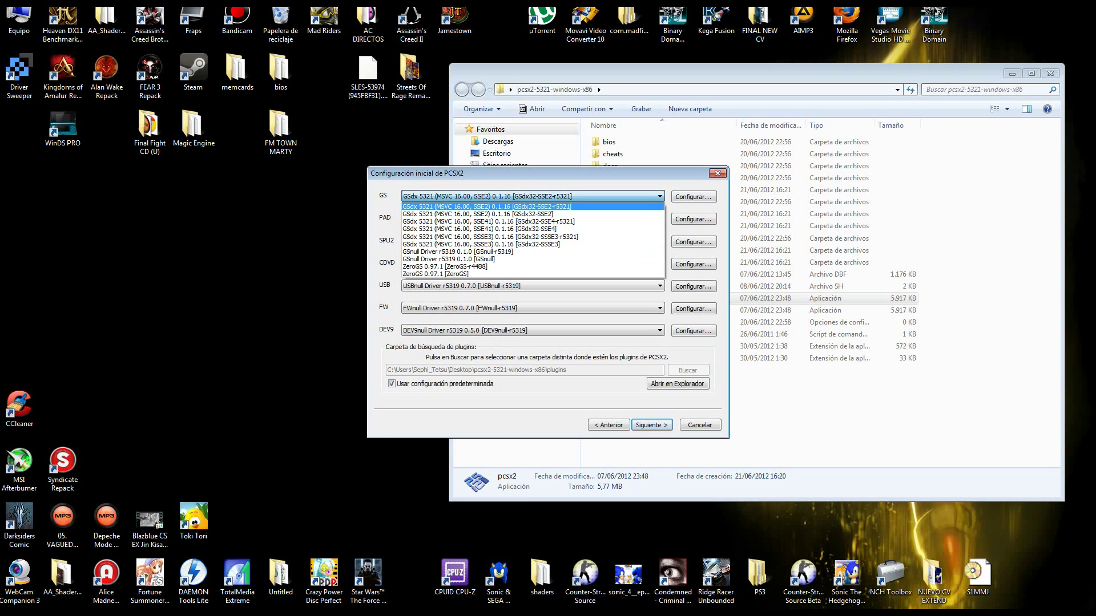
key("Escape")
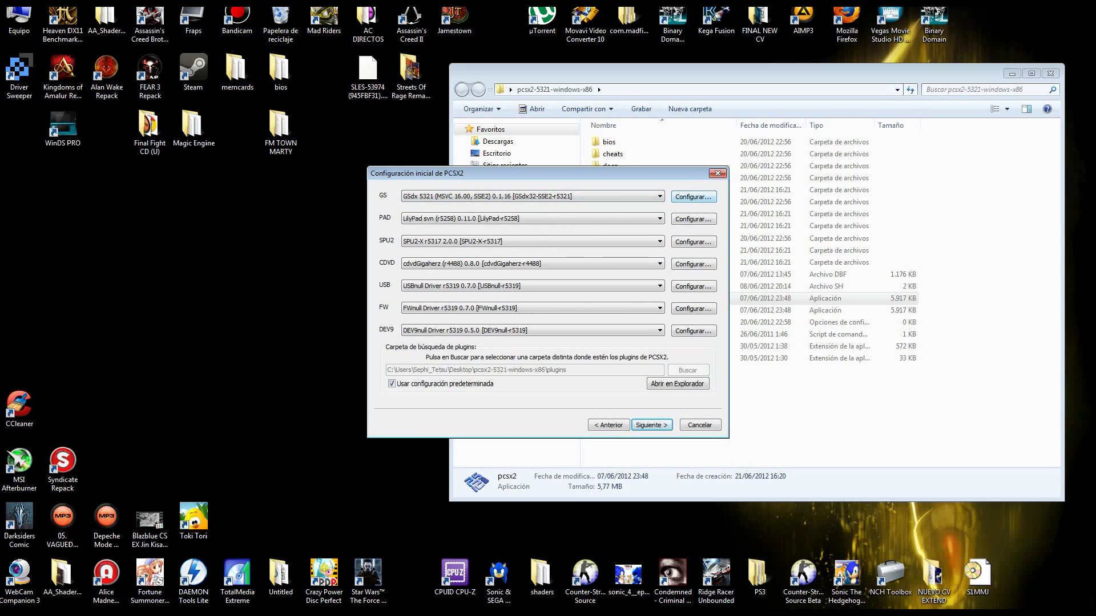
left_click(693, 197)
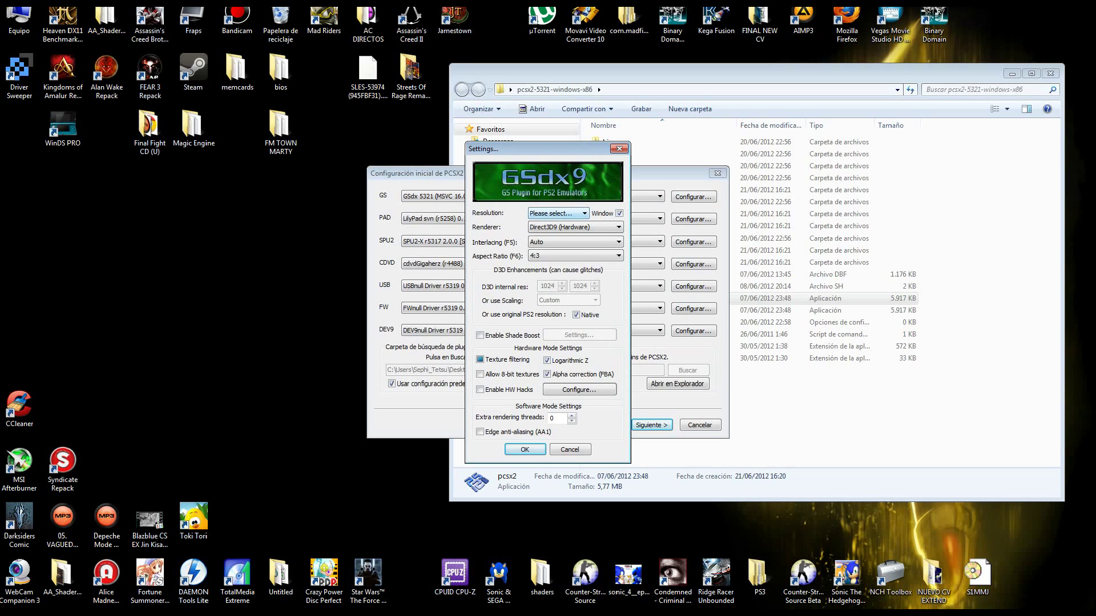
Step: Set the GSdx resolution to 1920x1080 60Hz
left_click(558, 213)
left_click_drag(584, 246, 584, 257)
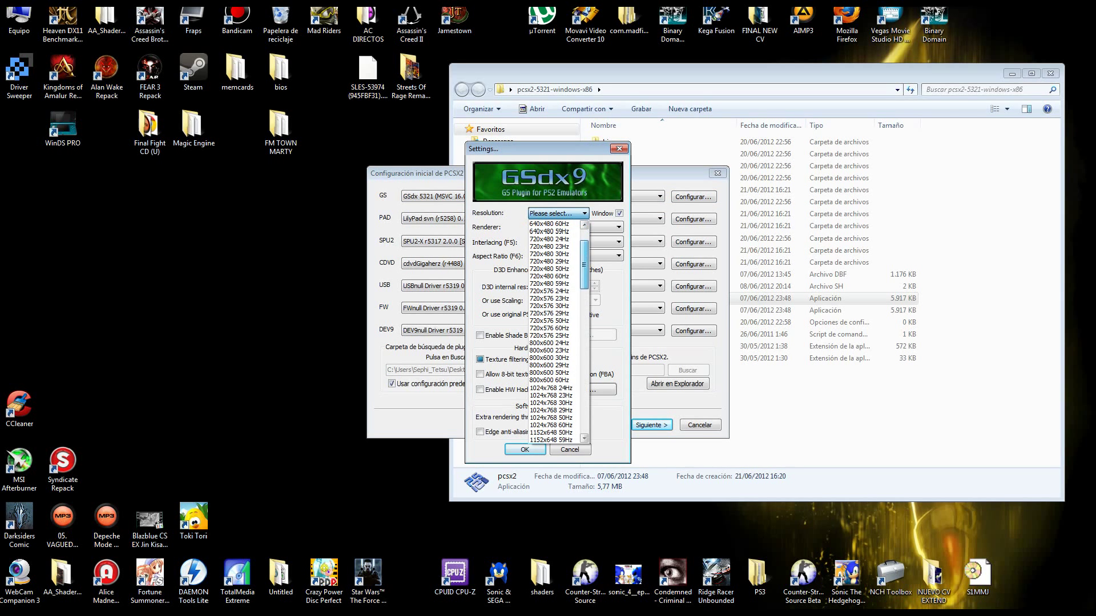
scroll(551, 331, "down", 15)
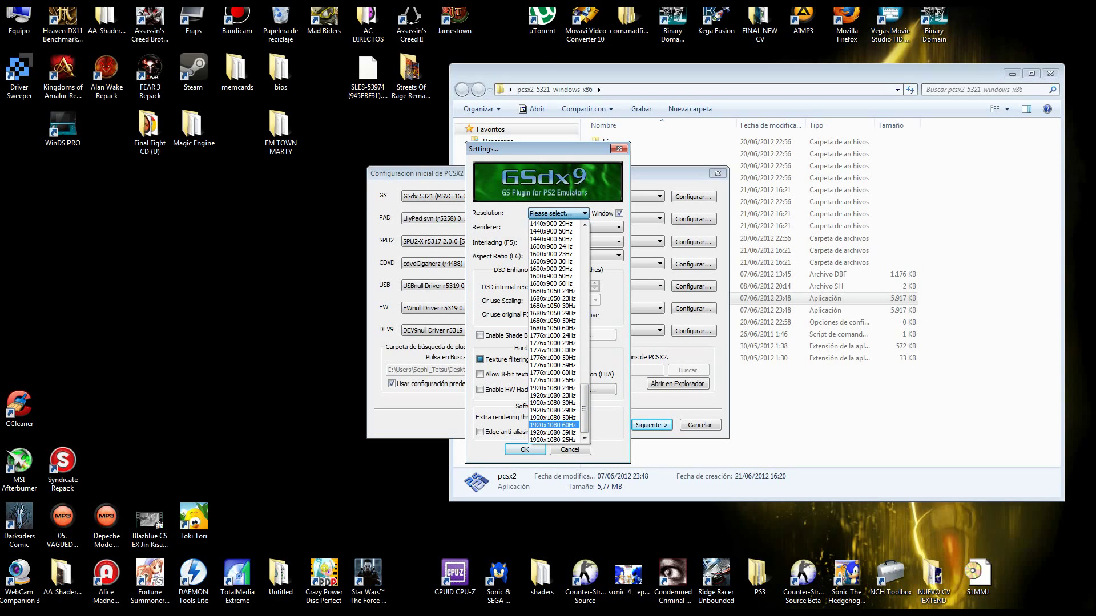
left_click(553, 426)
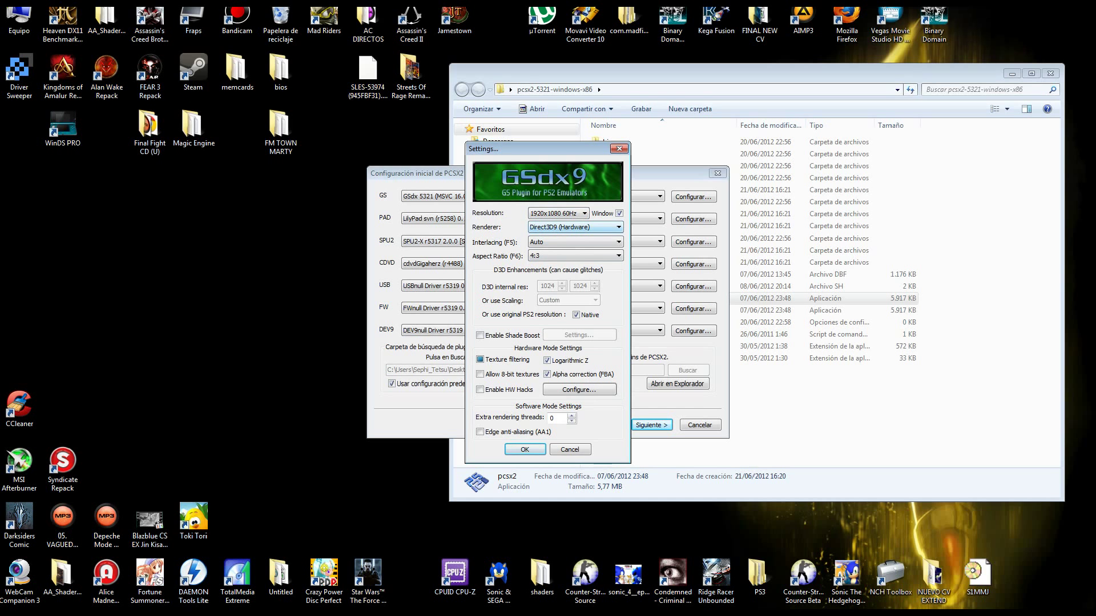
Step: Look through the display resolutions offered by GSdx without changing the selected one
left_click(558, 213)
left_click(558, 213)
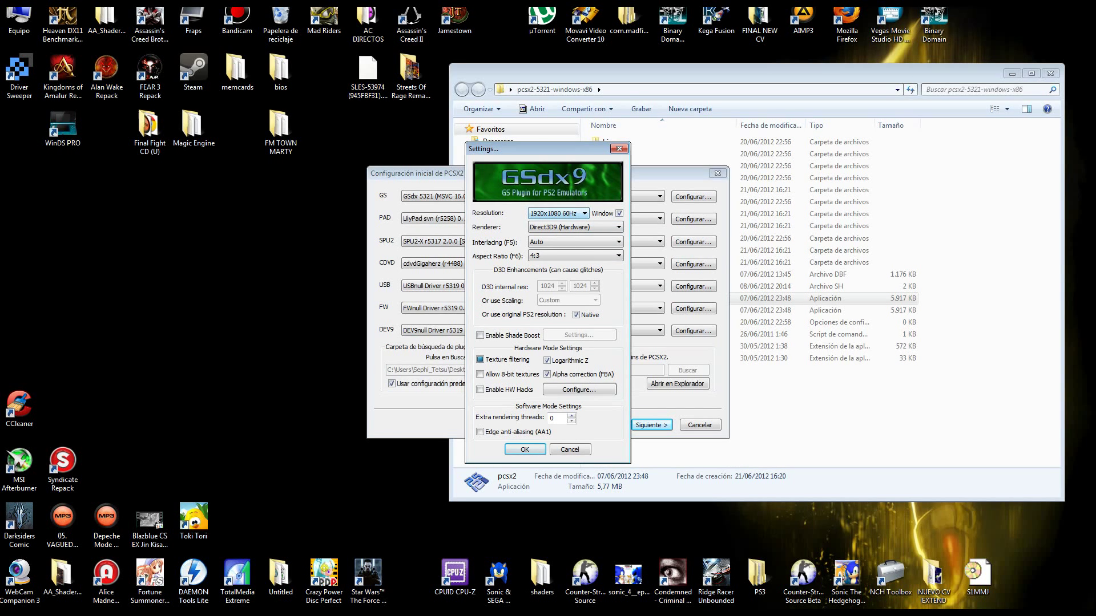
left_click(558, 213)
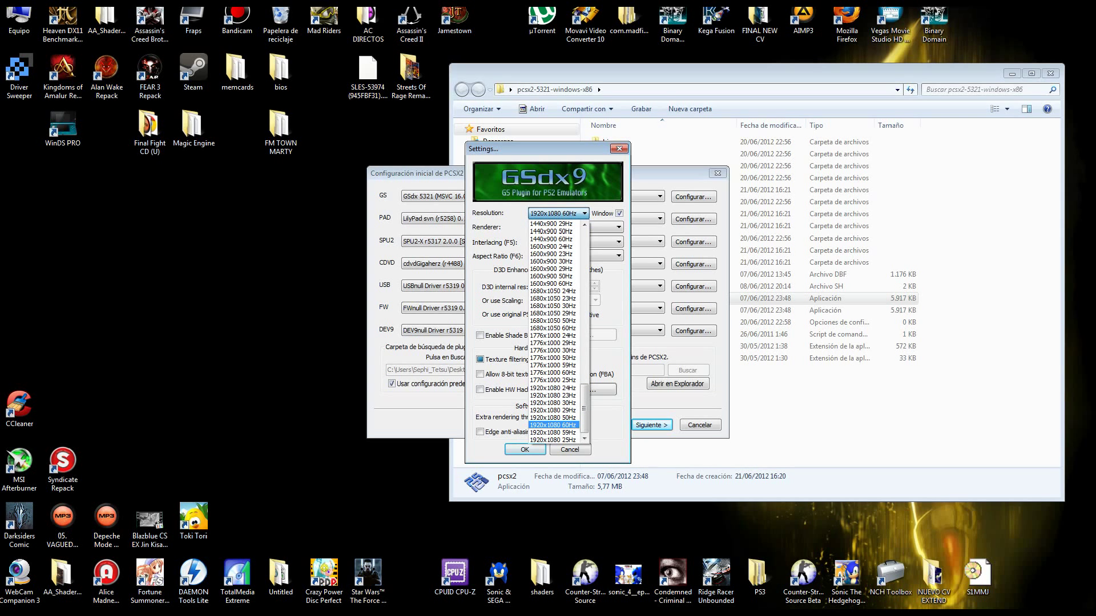
left_click(558, 212)
left_click(558, 212)
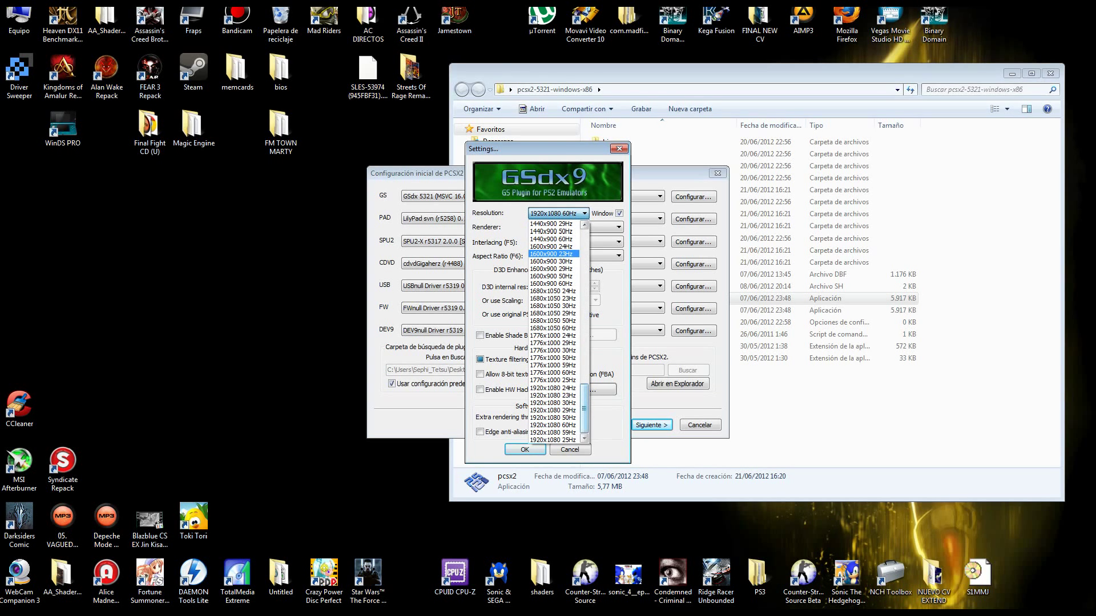
left_click_drag(584, 408, 584, 388)
scroll(554, 331, "down", 4)
key("Escape")
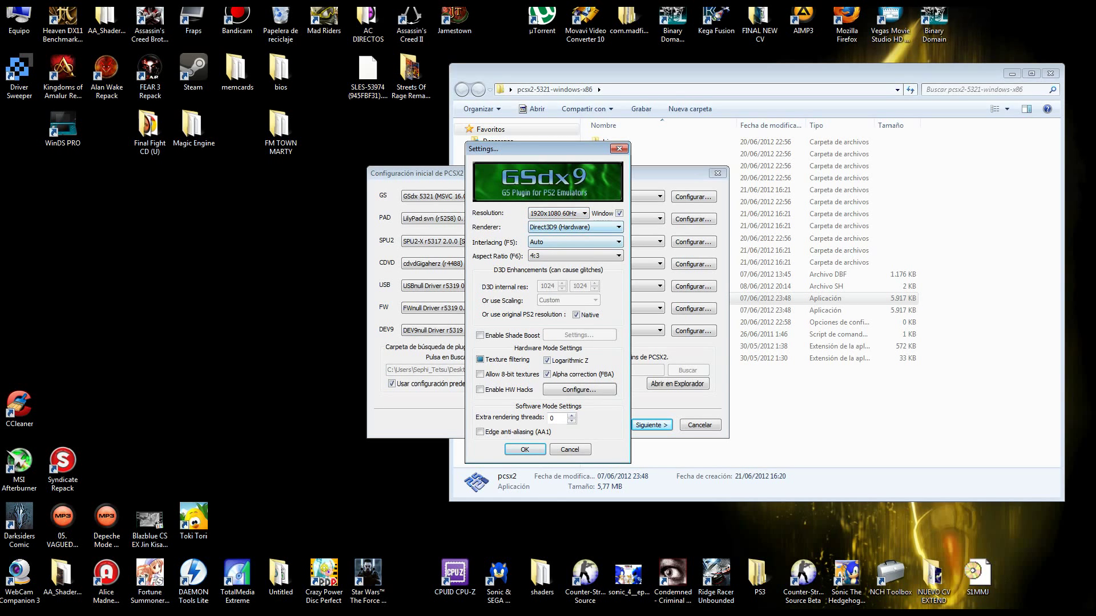
Step: Examine the available renderers, comparing the Direct3D9 and Direct3D11 hardware, software and null modes
left_click(575, 227)
key("Down")
key("Down")
key("Down")
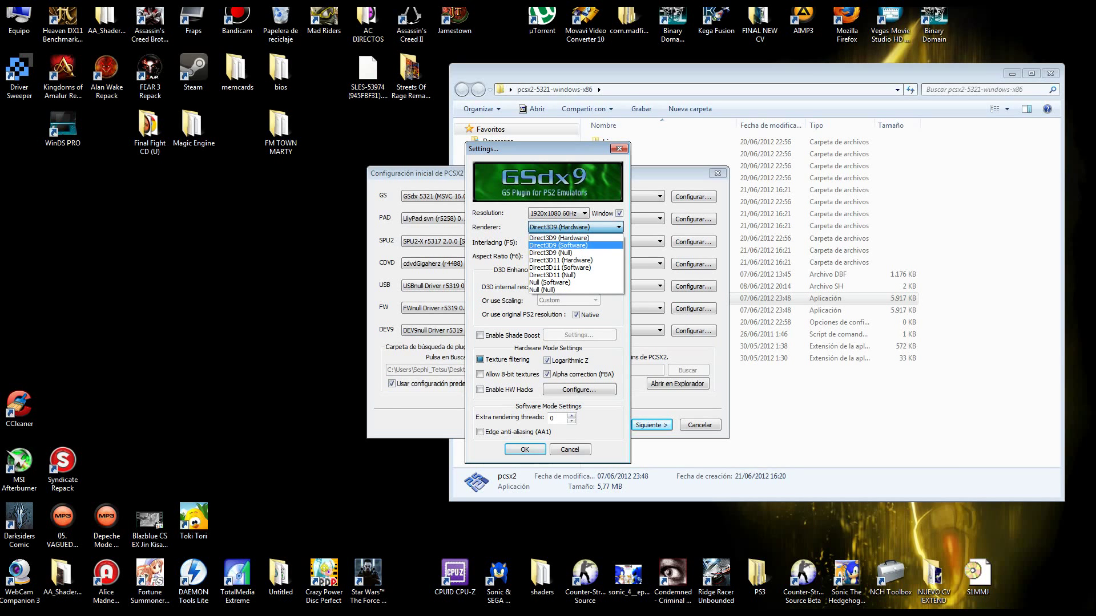
key("Up")
key("Up")
key("Up")
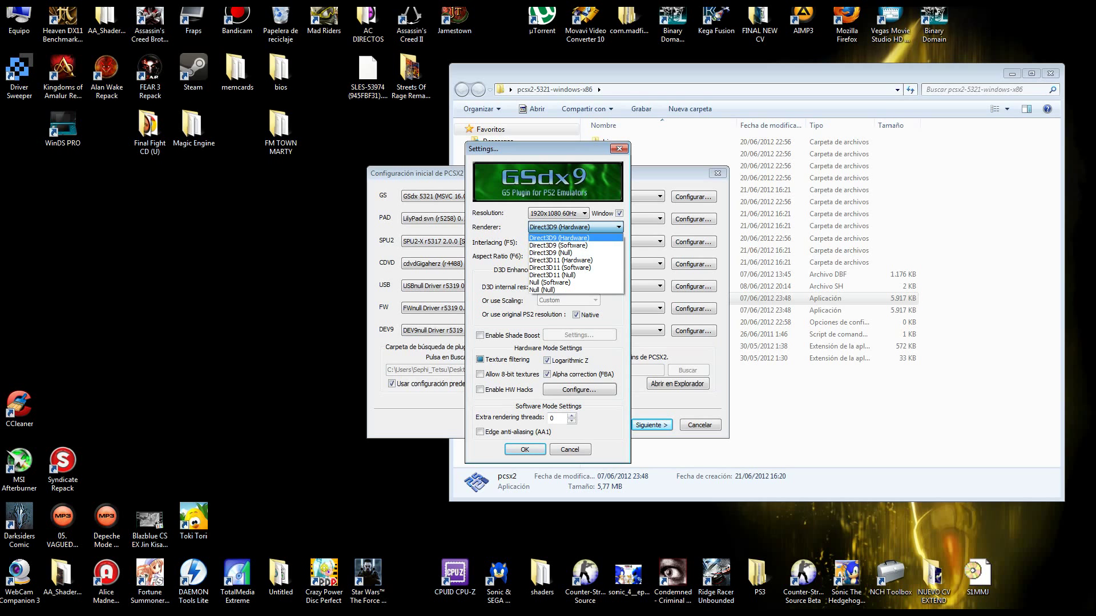
key("Down")
key("Down")
key("Down")
key("Down")
key("Up")
key("Up")
key("Up")
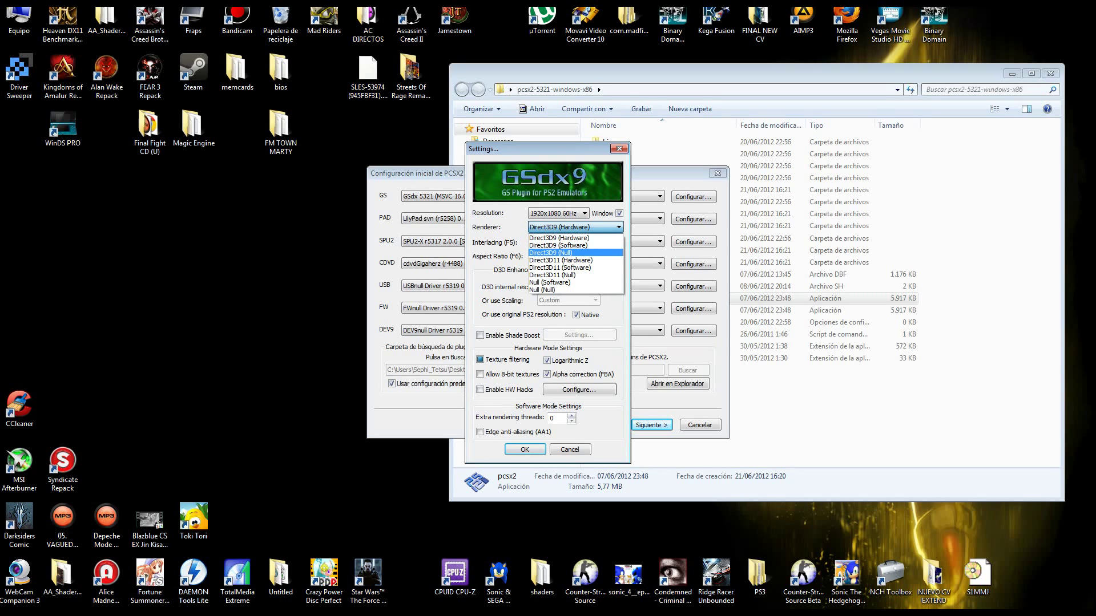
key("Down")
key("Down")
key("Down")
key("Down")
key("Down")
key("Down")
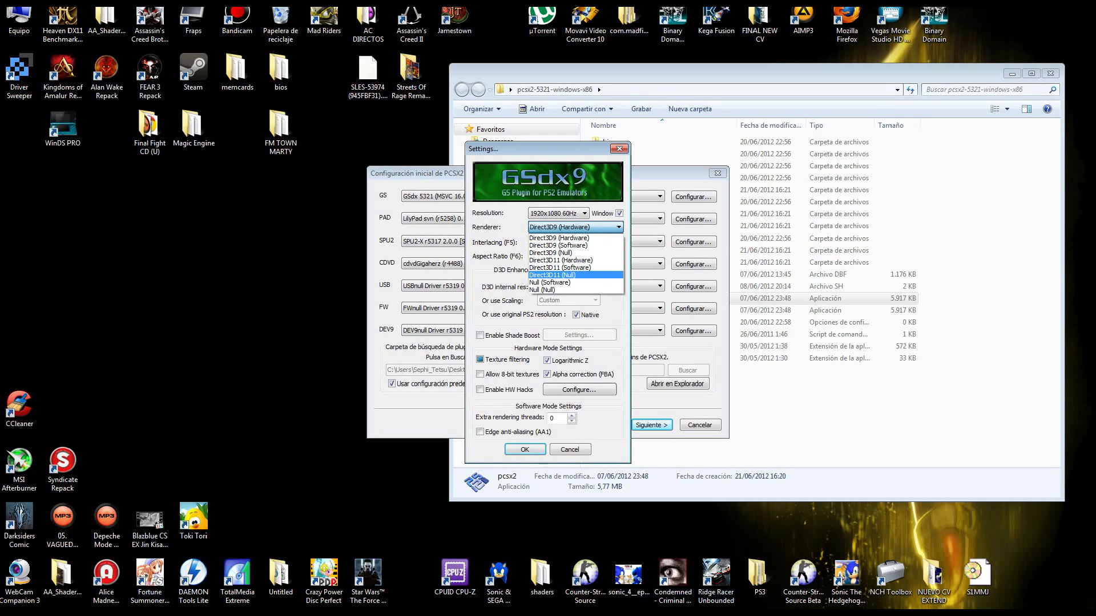
key("Up")
key("Up")
key("Up")
key("Up")
key("Up")
key("Up")
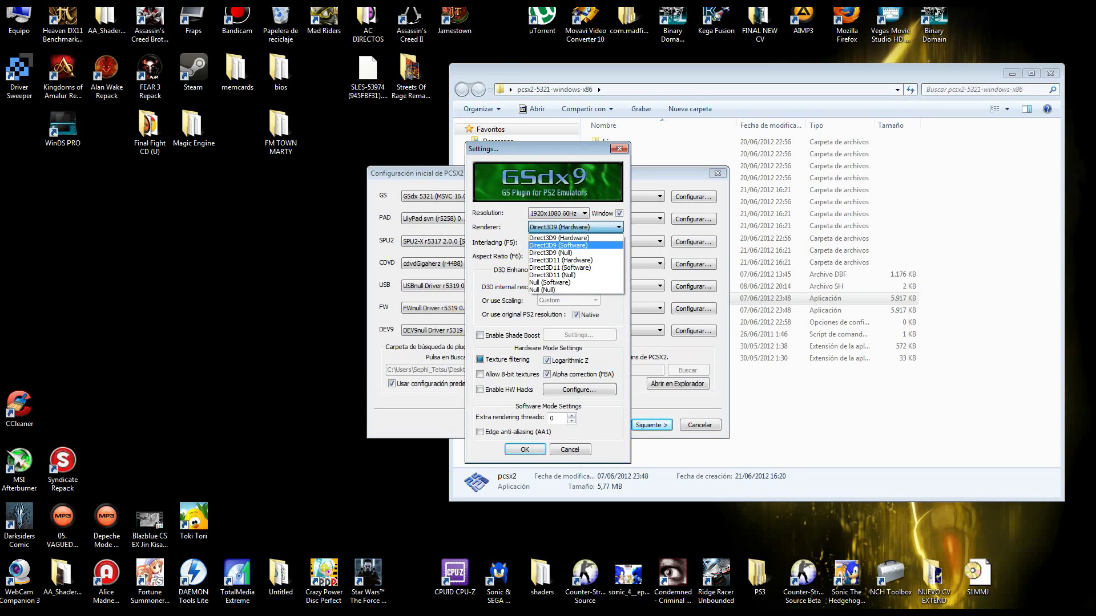
key("Up")
key("Tab")
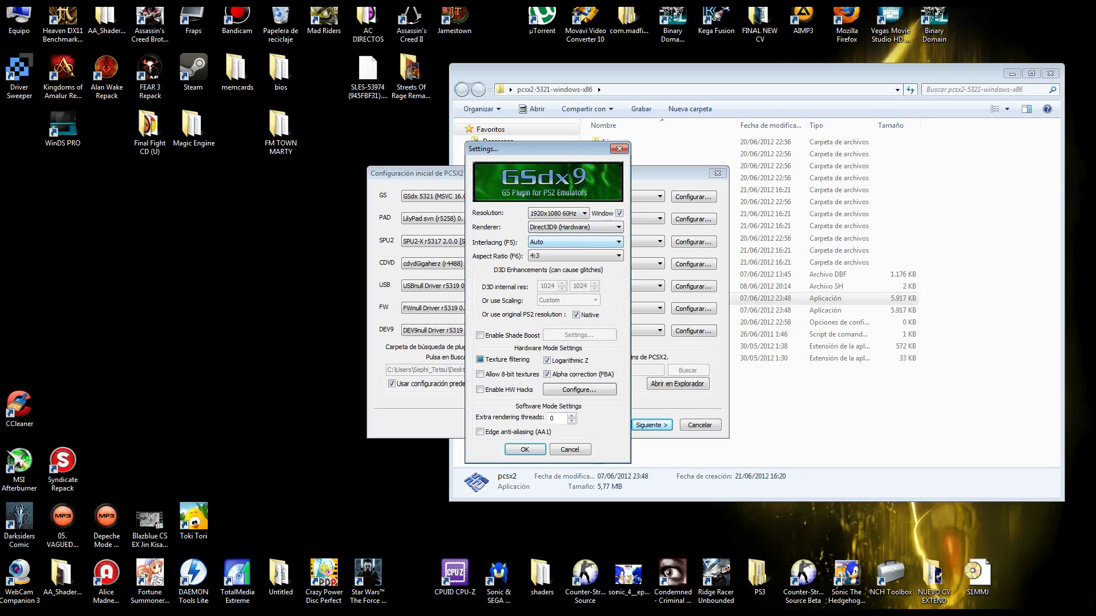
left_click(575, 227)
left_click(575, 227)
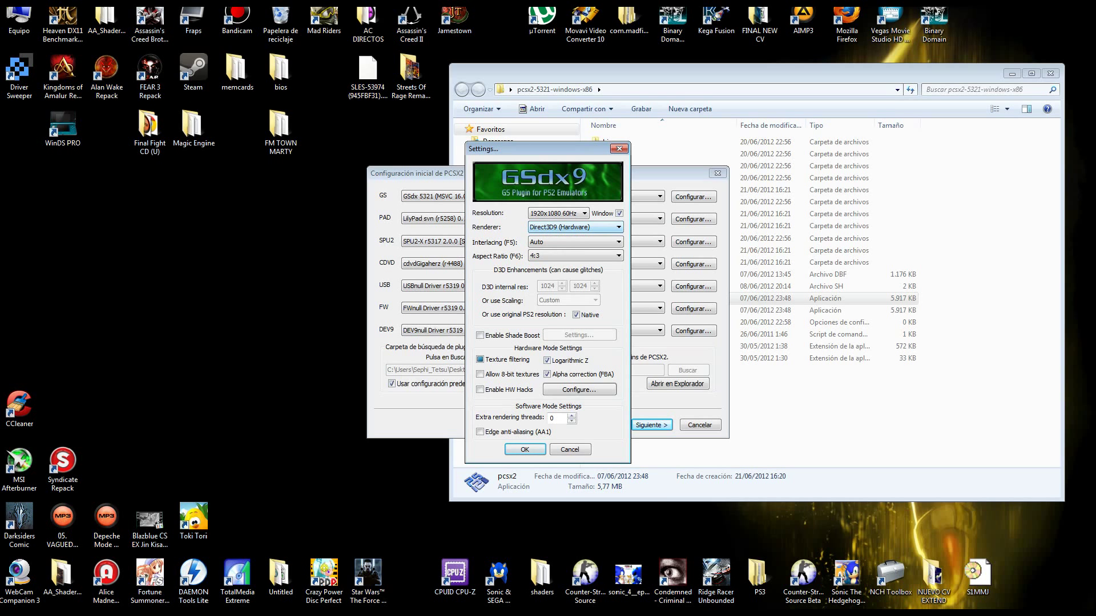
Step: Try the Direct3D11 (Hardware) renderer, and return the selection to Direct3D9 (Hardware)
key("alt+Down")
key("Down")
key("Down")
key("Down")
key("Return")
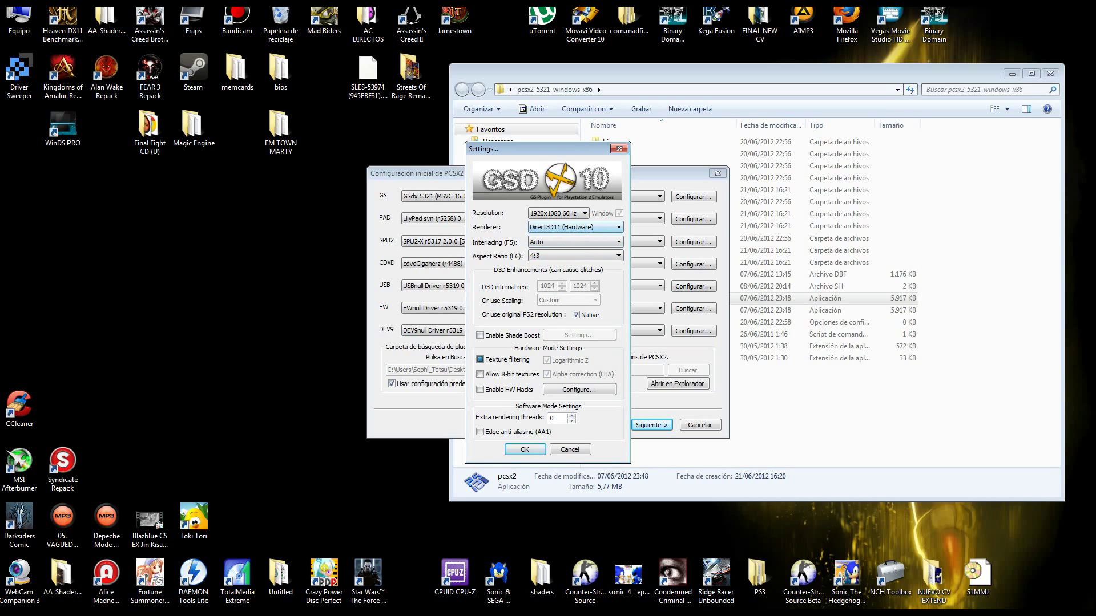
key("shift+Tab")
key("alt+Down")
key("Up")
key("Up")
key("Up")
key("Return")
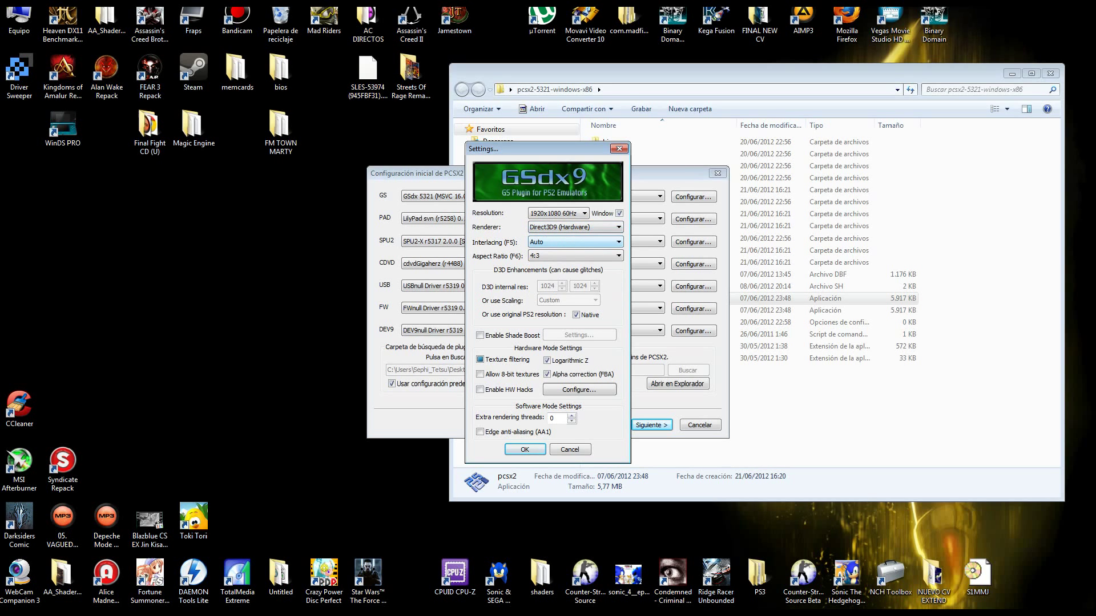
Step: Keep interlacing on Auto and set the aspect ratio to 16:9
key("alt+Down")
key("Return")
left_click(575, 256)
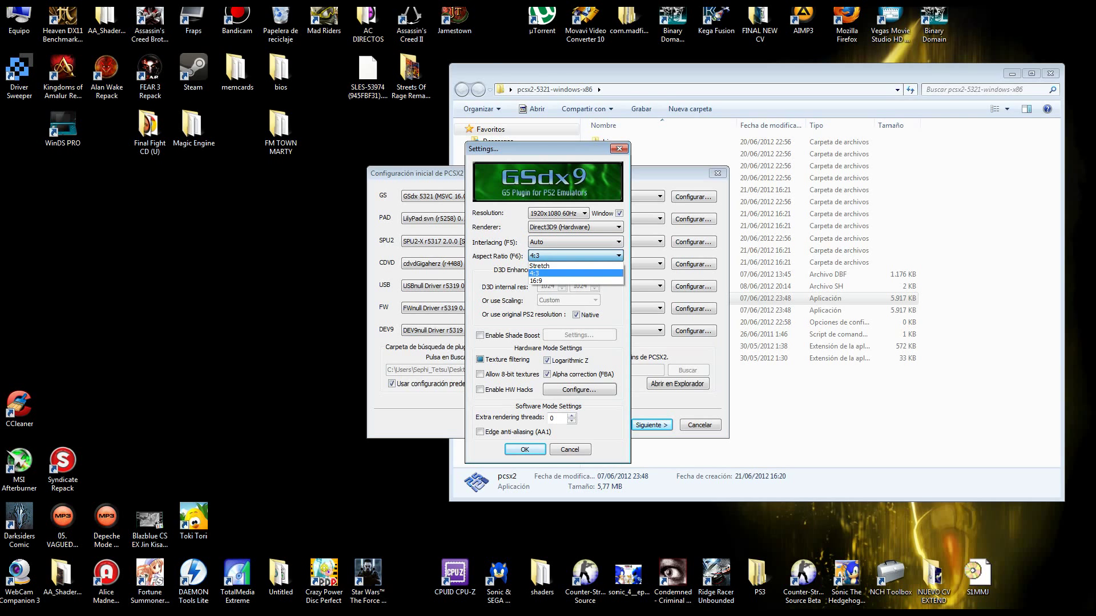
key("Up")
key("Down")
key("Down")
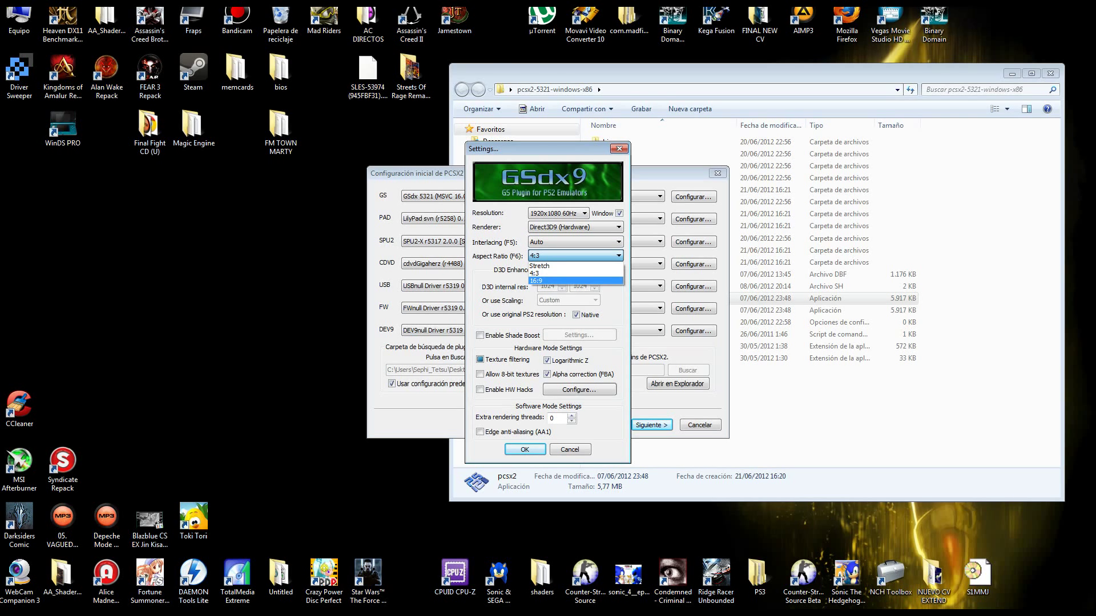
key("Up")
key("Up")
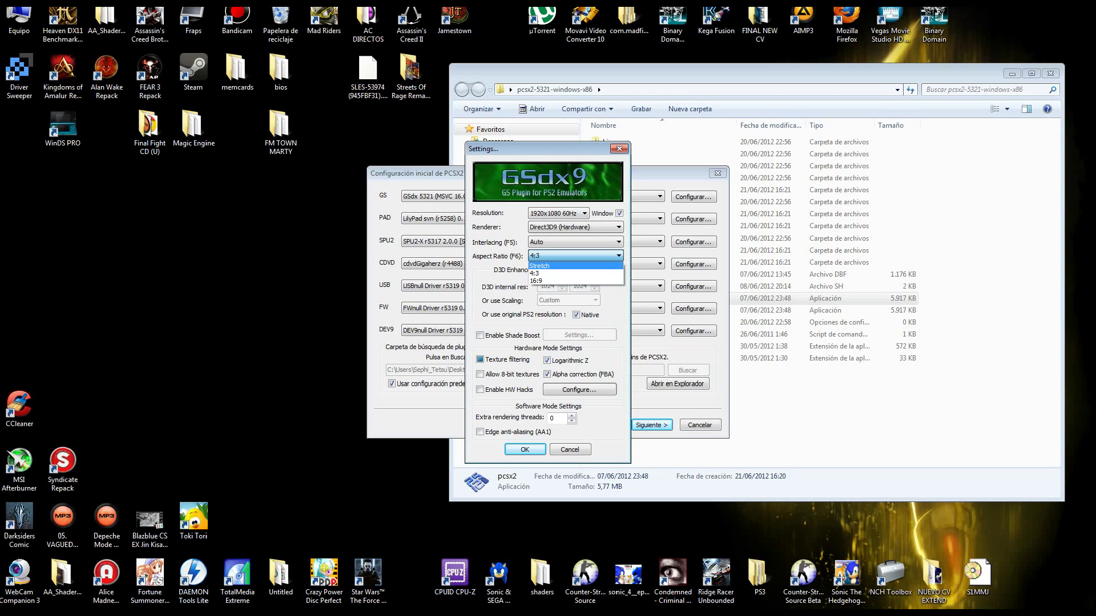
key("Down")
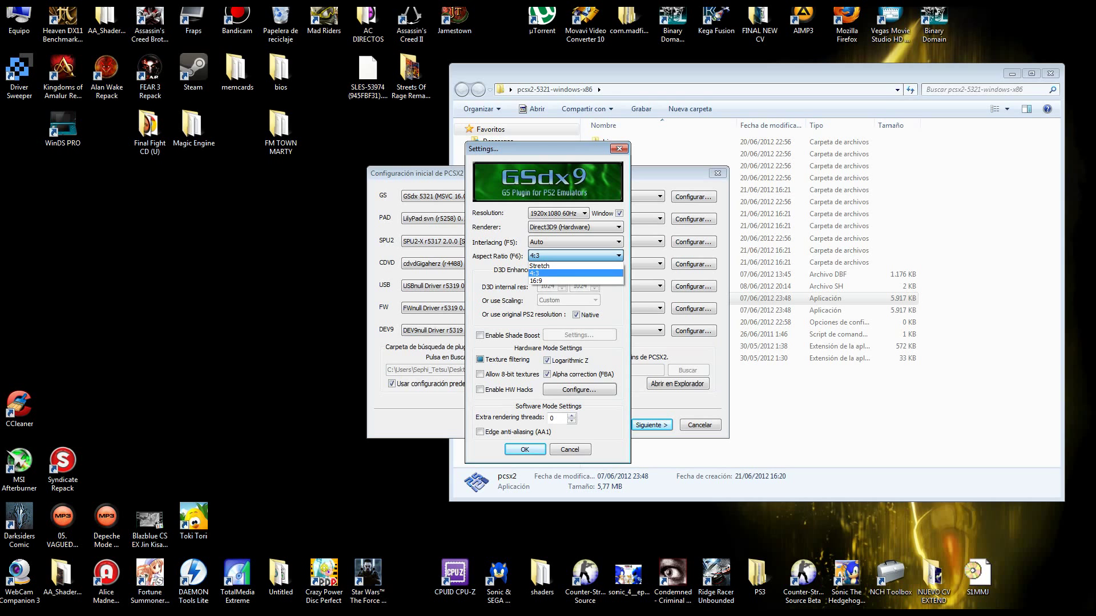
key("Down")
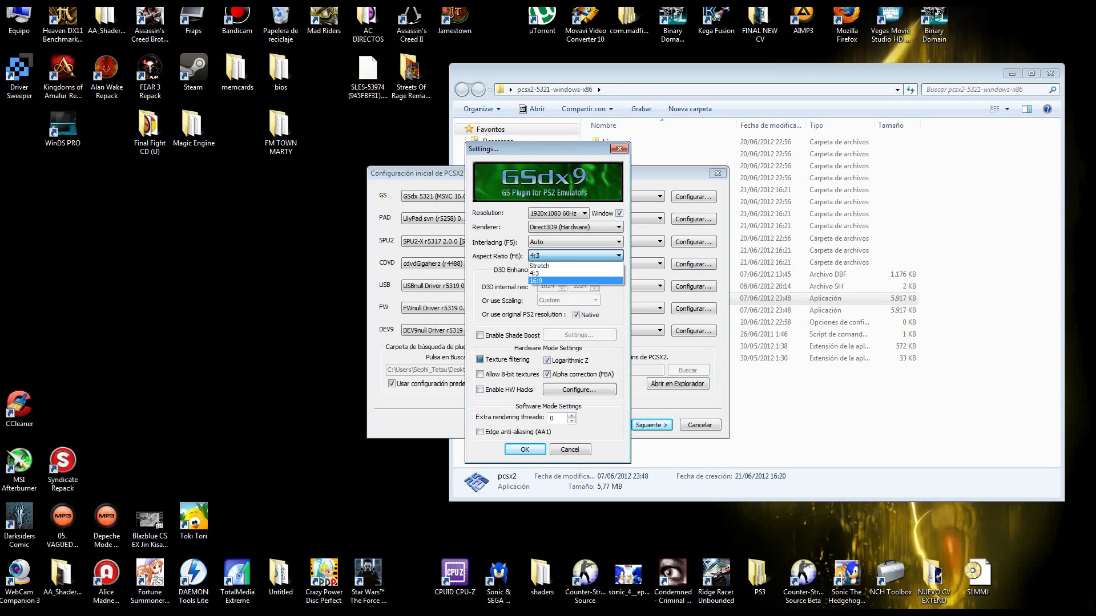
key("Return")
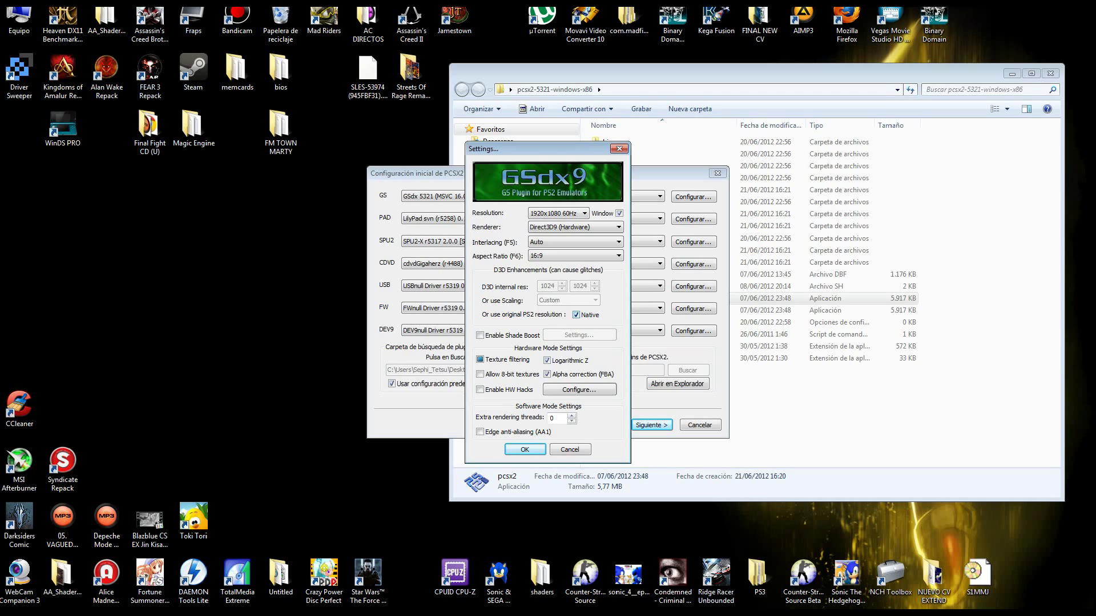
Step: Disable the original PS2 native resolution and set the D3D internal scaling to 4x Native
left_click(576, 315)
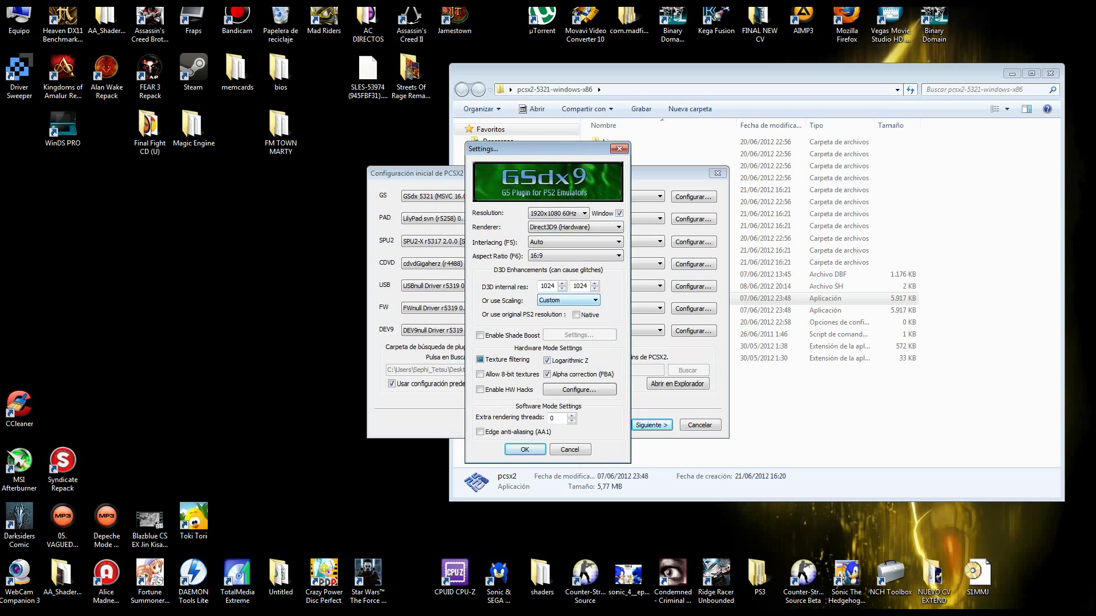
left_click(568, 300)
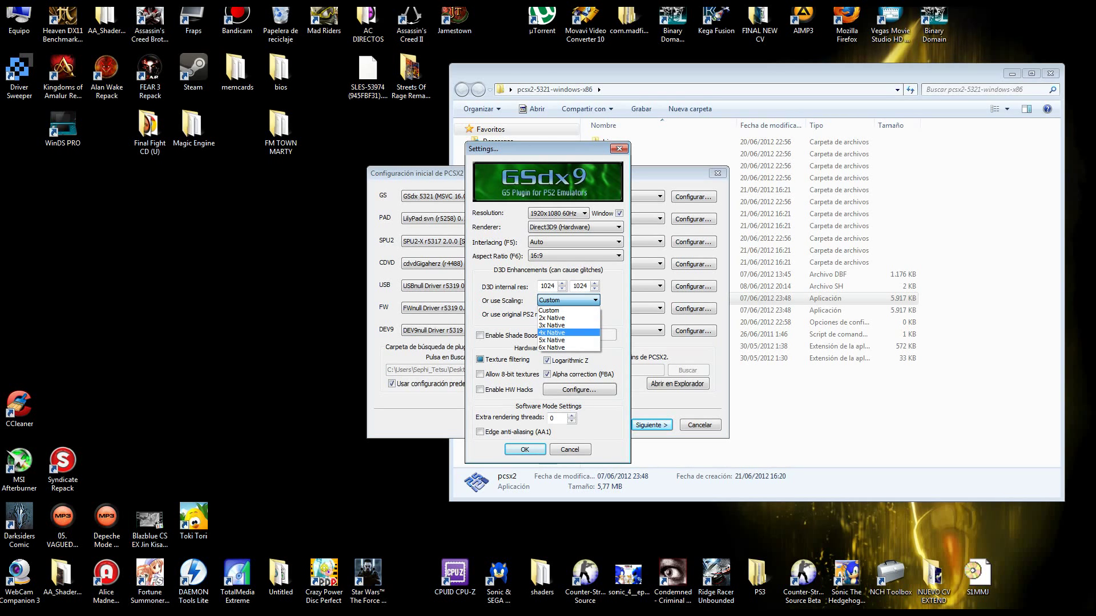
left_click(568, 333)
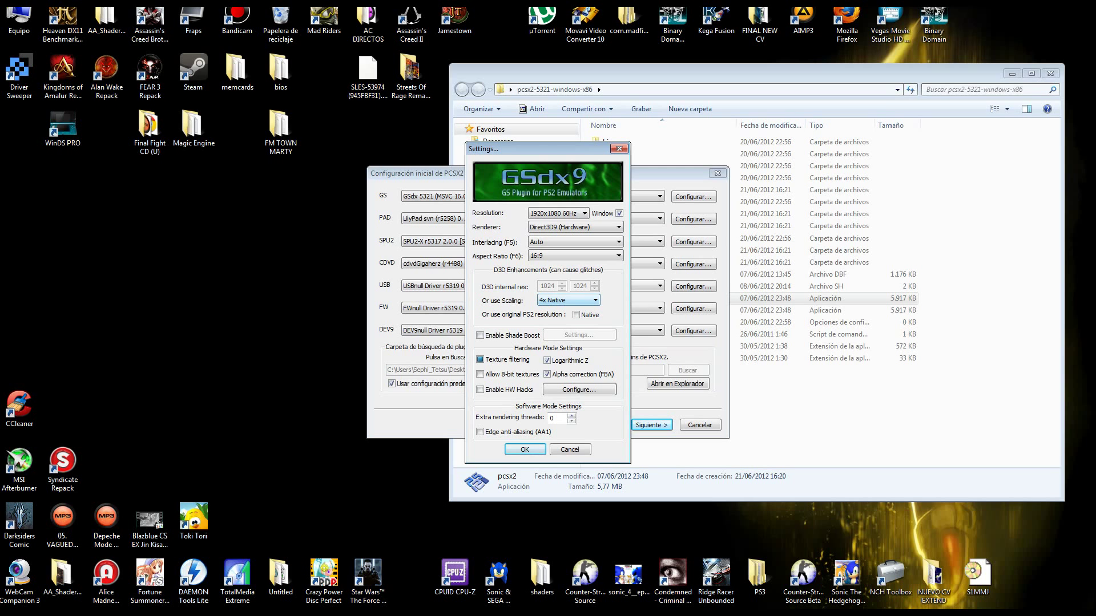
left_click(568, 300)
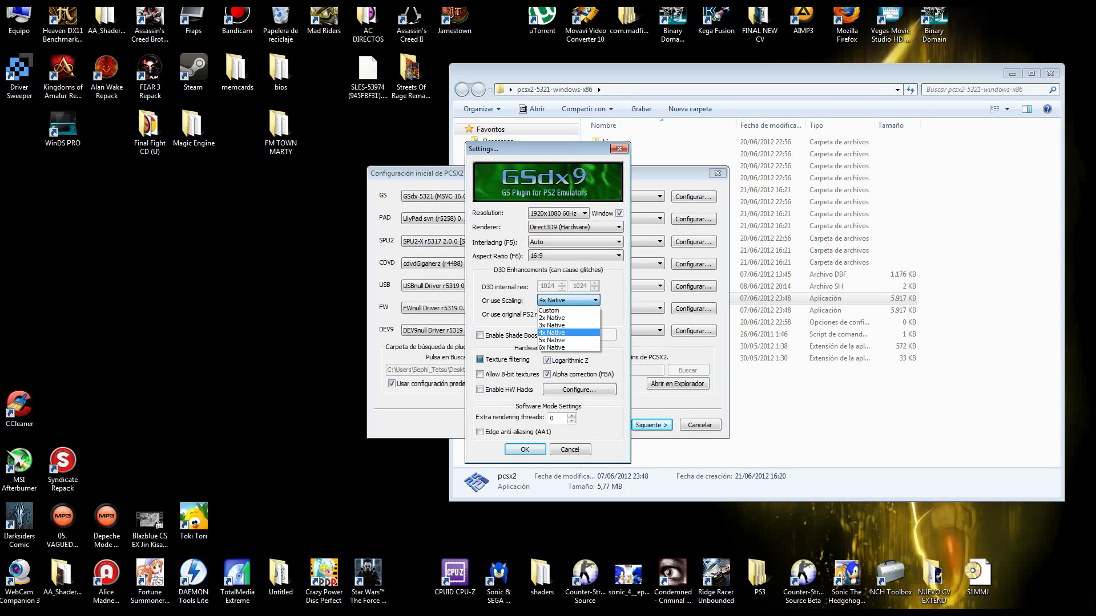
left_click(568, 333)
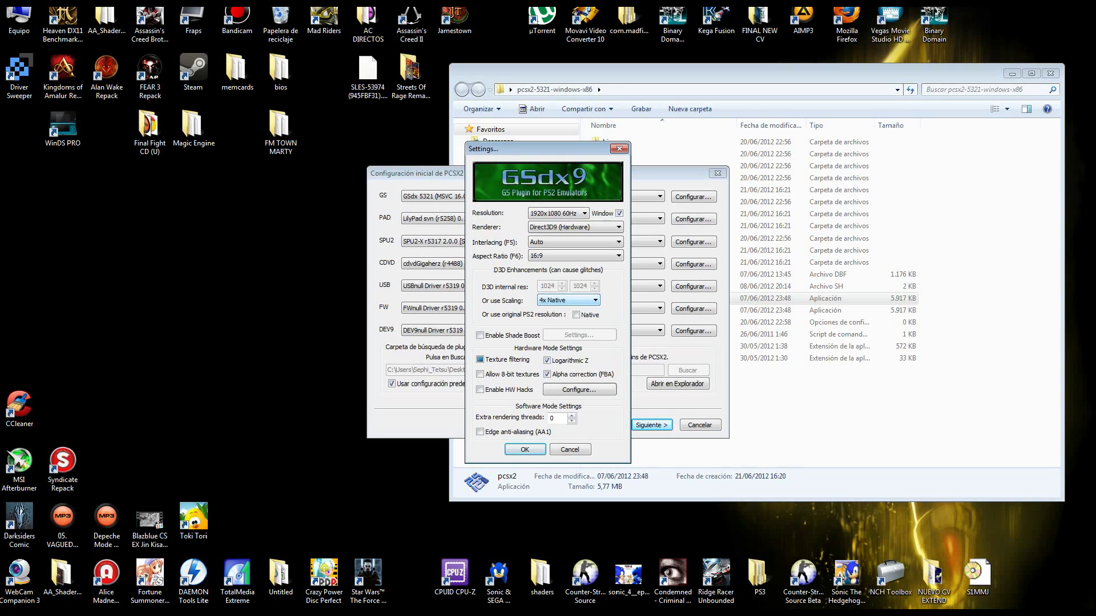
left_click(567, 299)
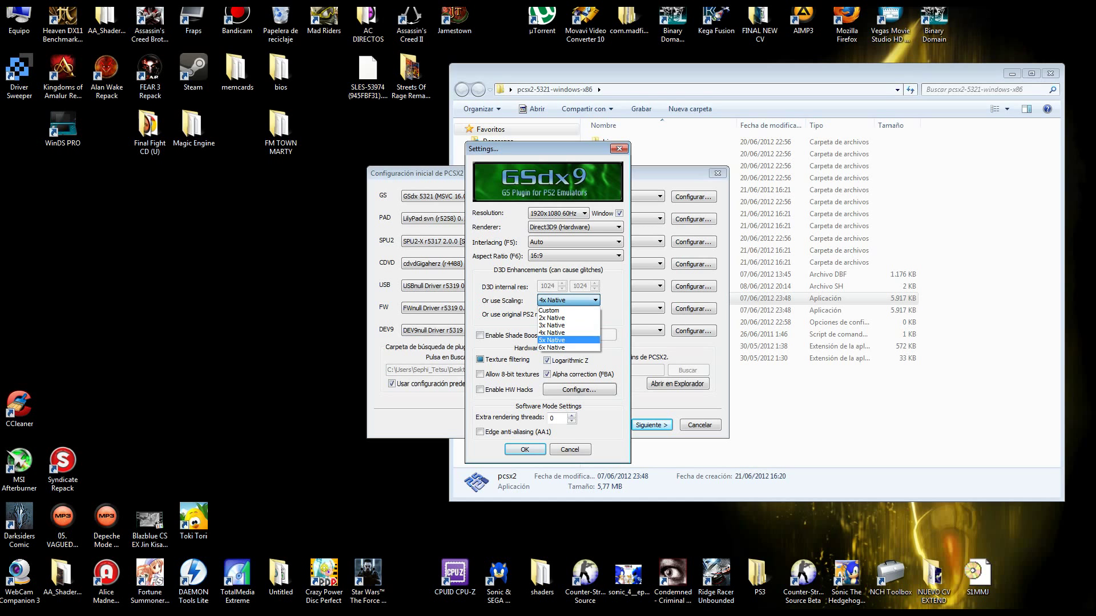
left_click(551, 332)
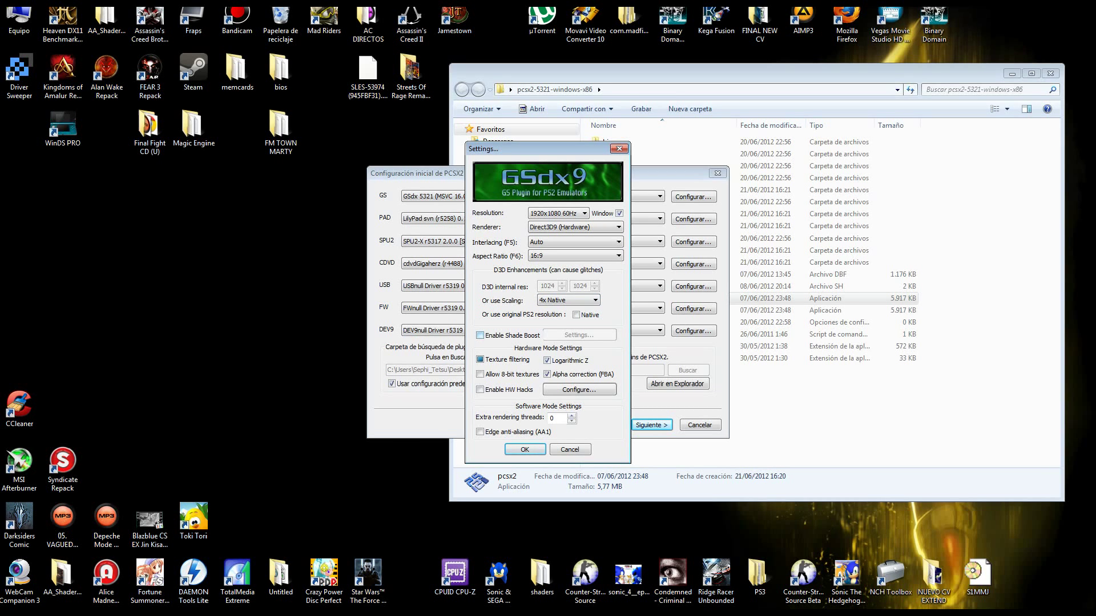
Step: Enable Shade Boost to view its saturation, brightness and contrast adjustments, and disable it again
left_click(480, 335)
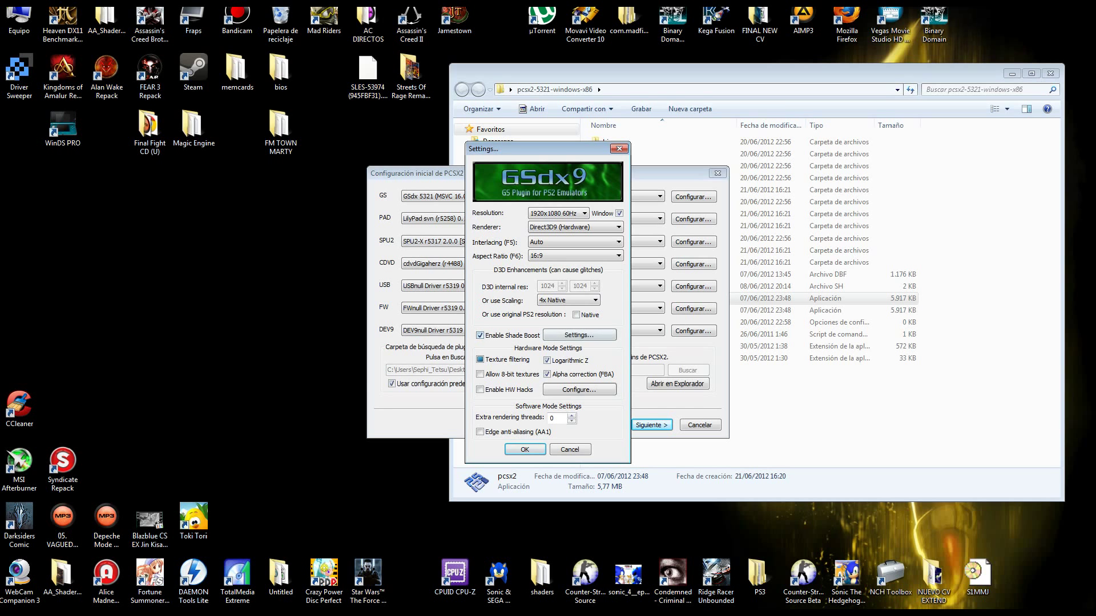
key("space")
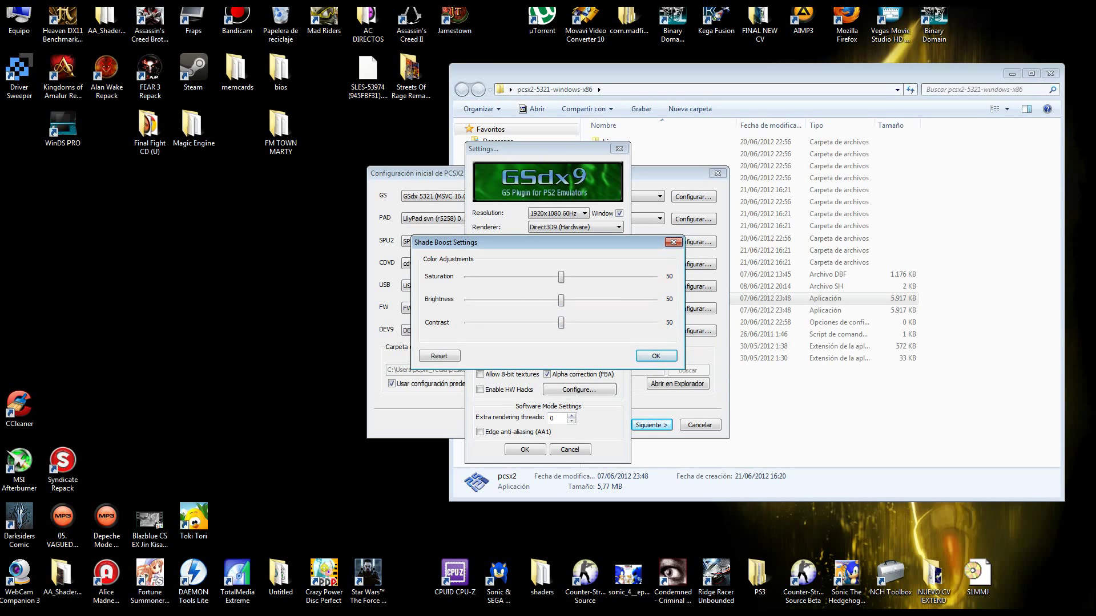
key("Return")
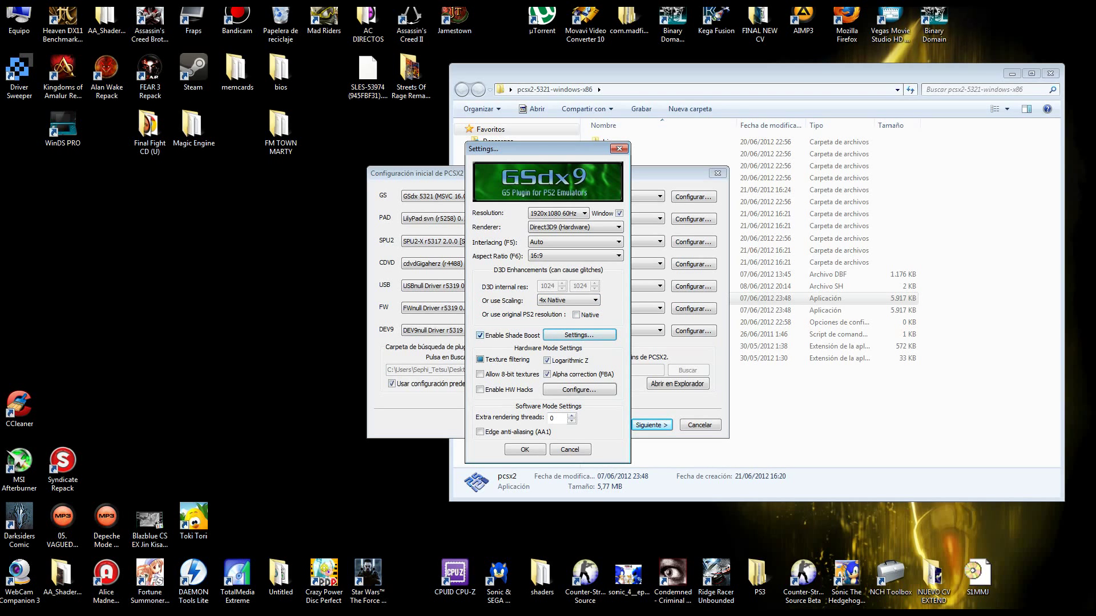
left_click(480, 335)
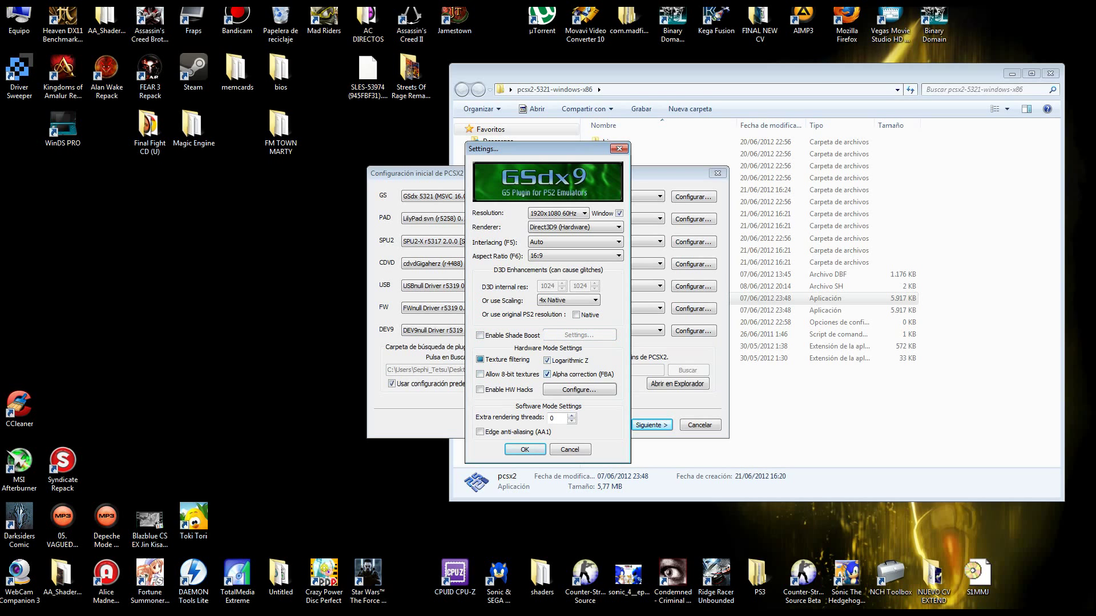
Step: View the MSAA levels in the hardware hacks configuration, keep 0x Z-32, and accept the hacks and GSdx settings
left_click(578, 390)
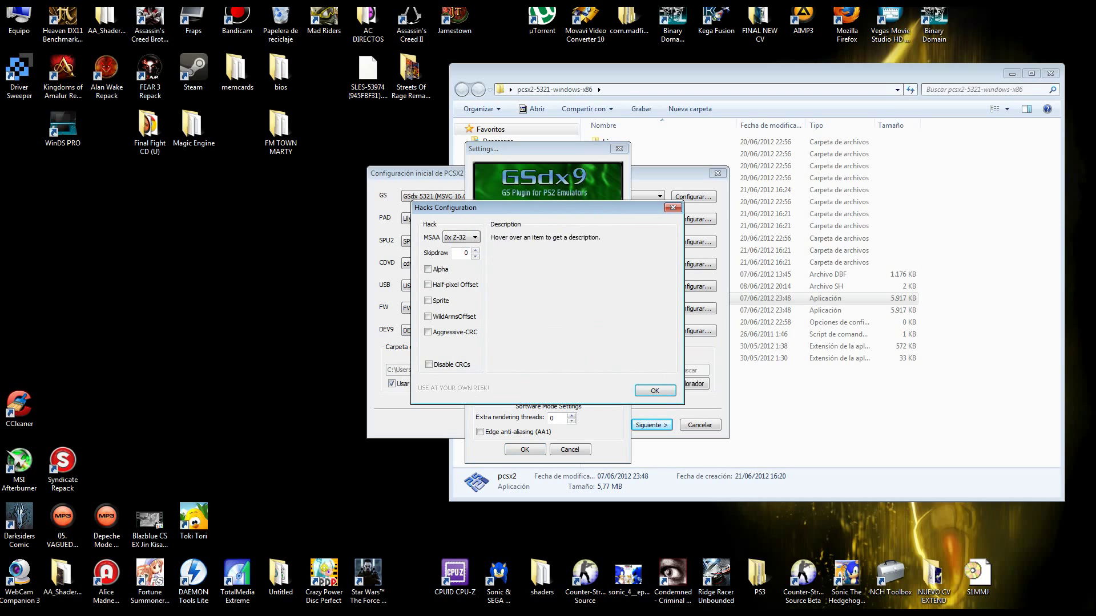
left_click(461, 237)
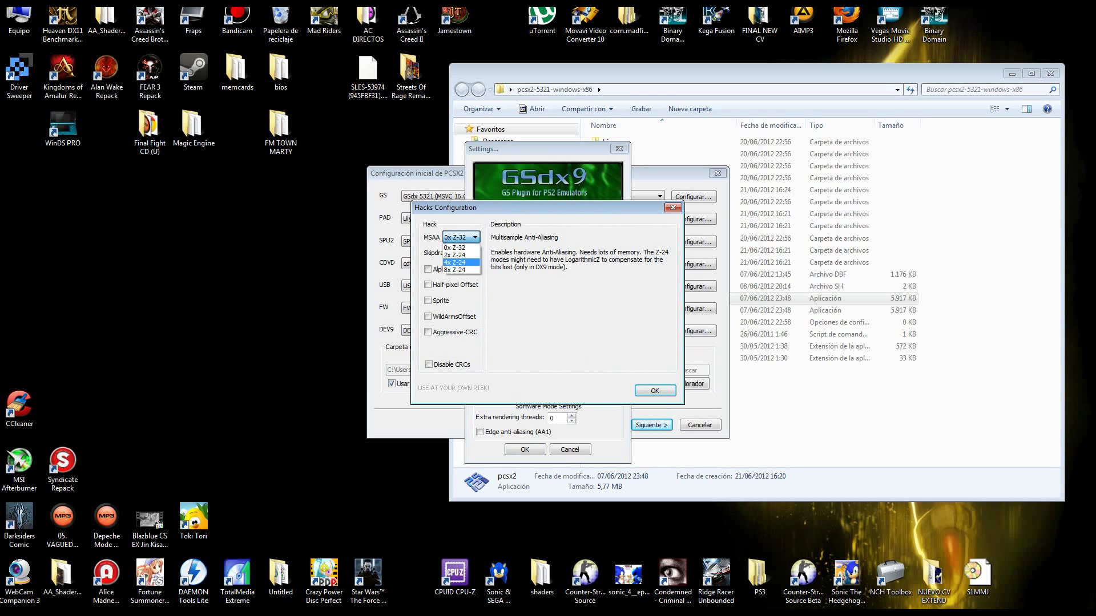
left_click(461, 236)
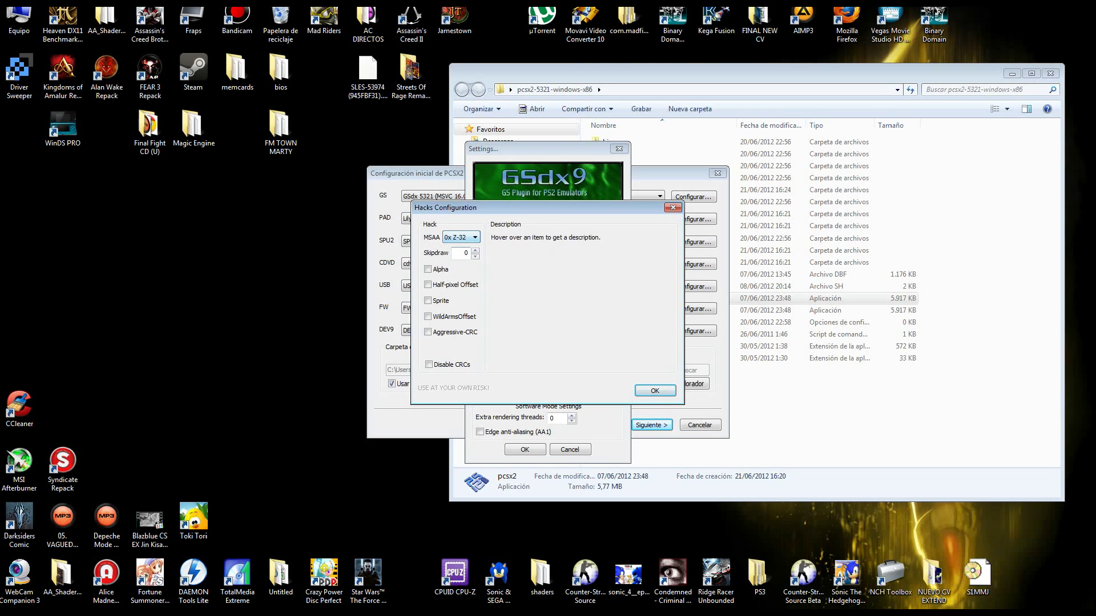
key("Return")
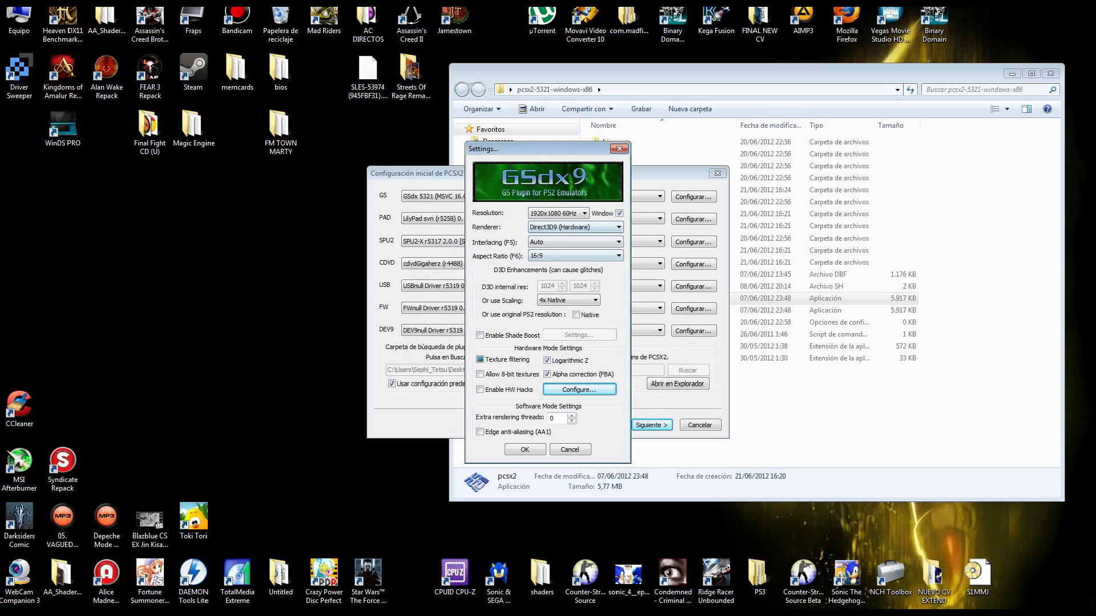
key("Return")
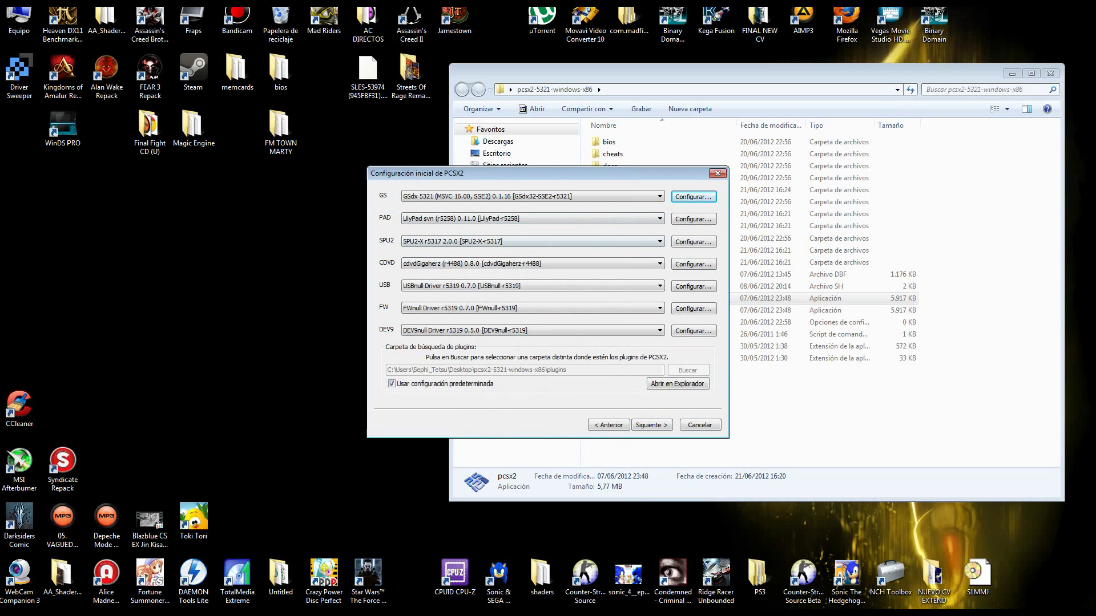
Step: Configure the LilyPad plugin's Pad 1, binding Square to X, Triangle to Y, Cross to A and Circle to B on XInput Pad 0
left_click(693, 218)
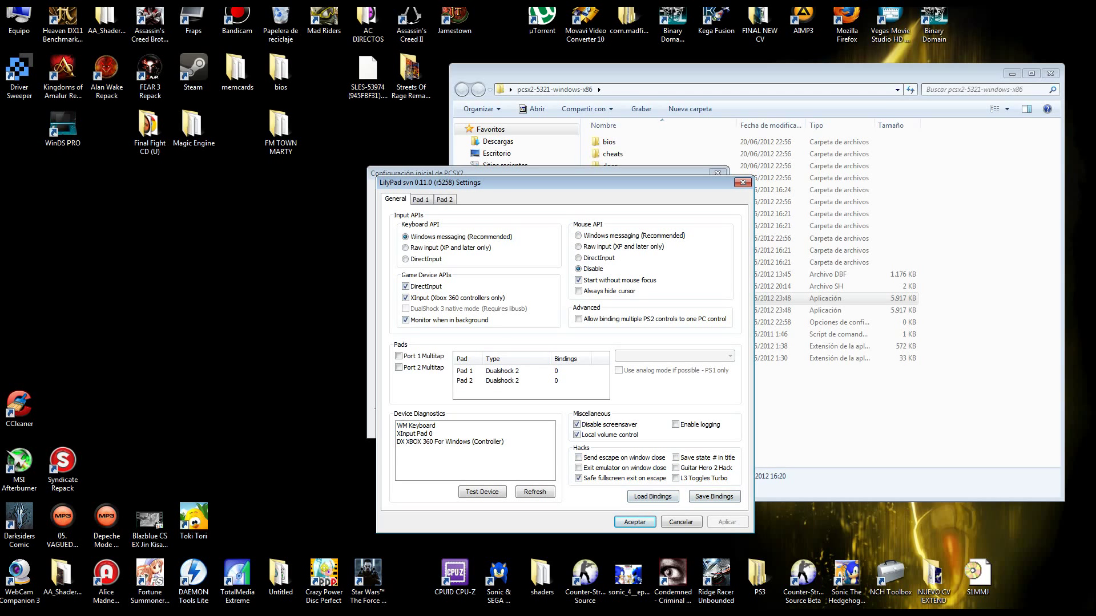
left_click(421, 199)
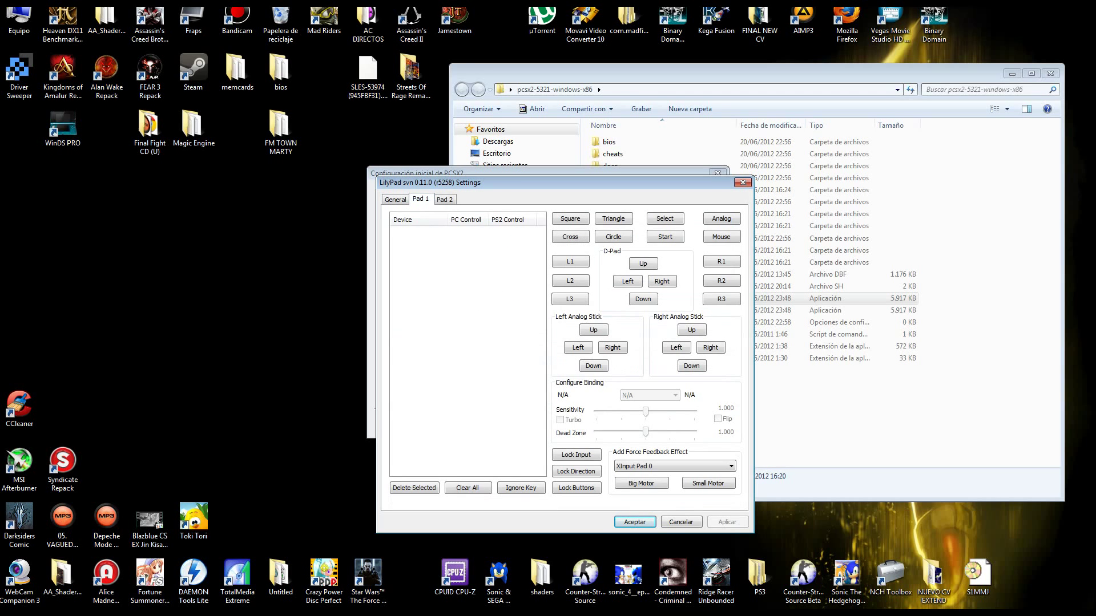
key("Tab")
left_click(569, 219)
left_click(613, 218)
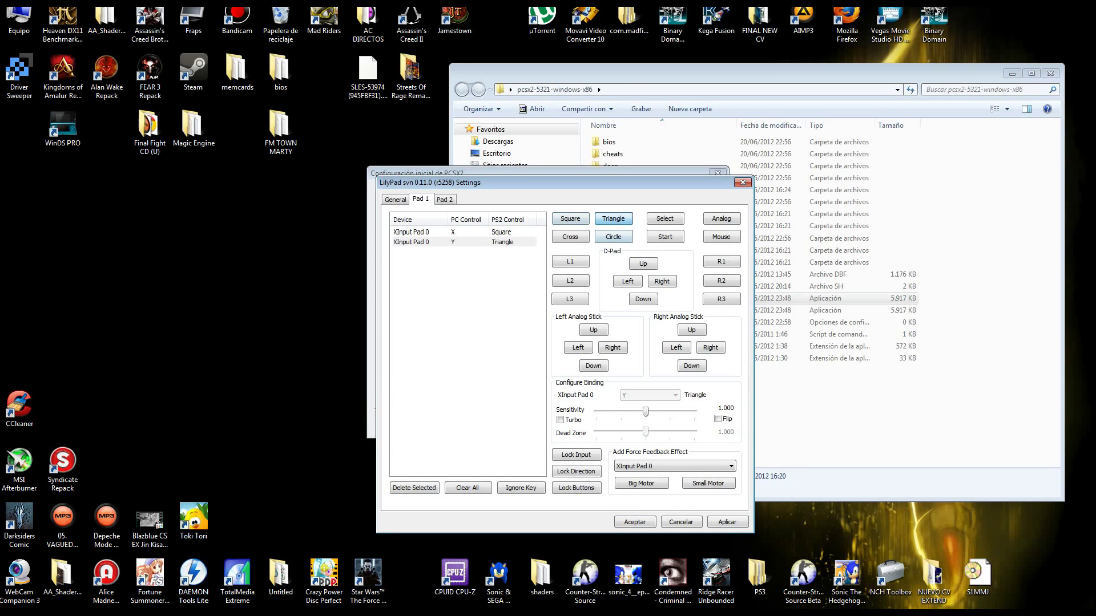
left_click(569, 236)
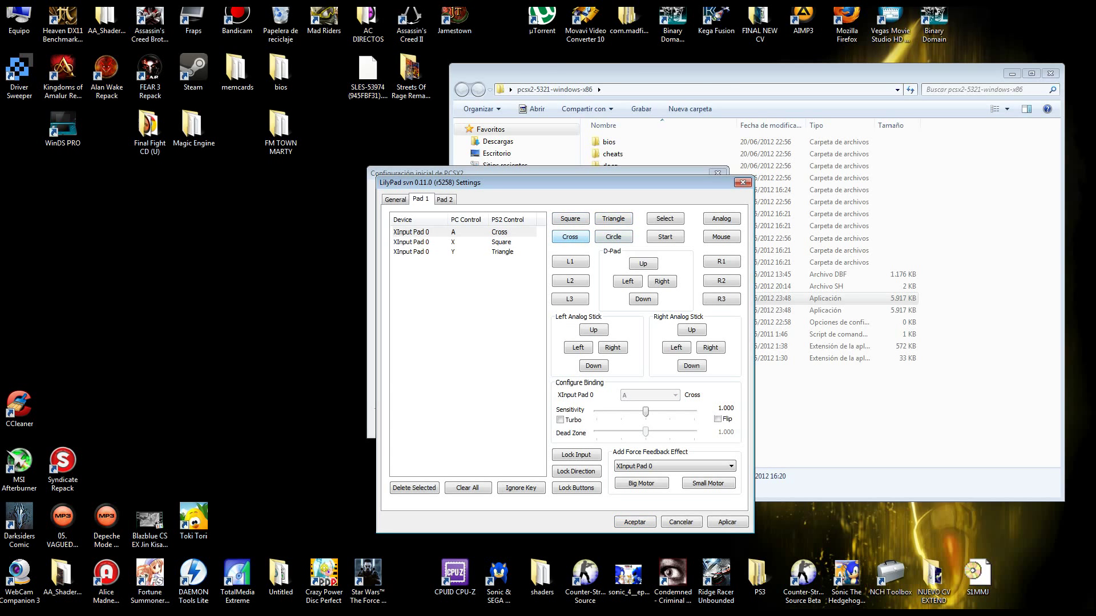
key("Tab")
key("space")
Step: Bind Pad 1's Select to Back, Start to Start, L1/R1 to the shoulder buttons and L2/R2 to the triggers
left_click(664, 219)
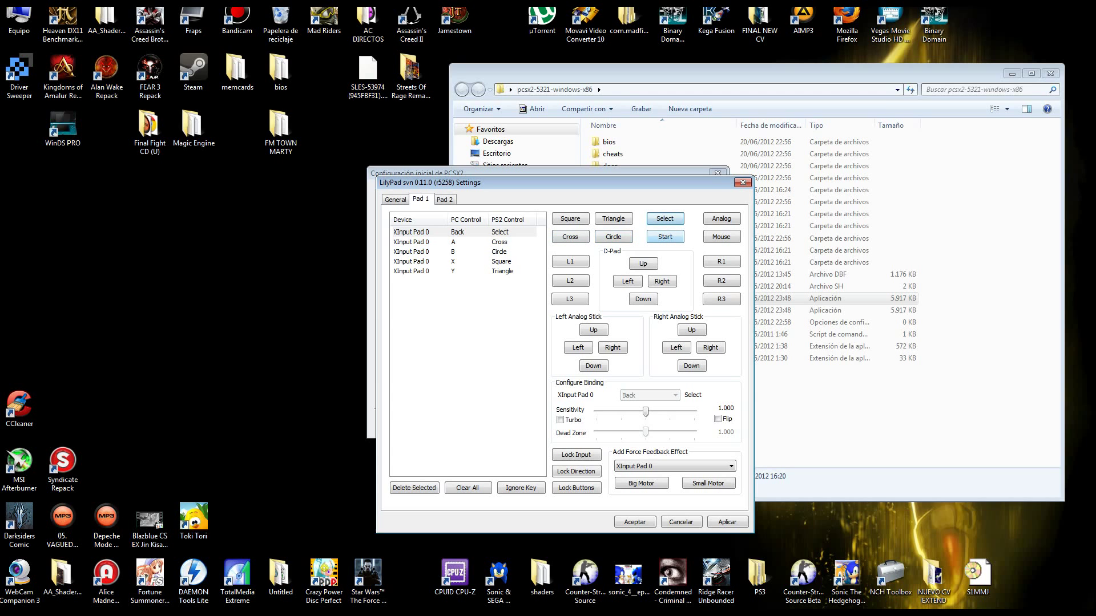
left_click(665, 237)
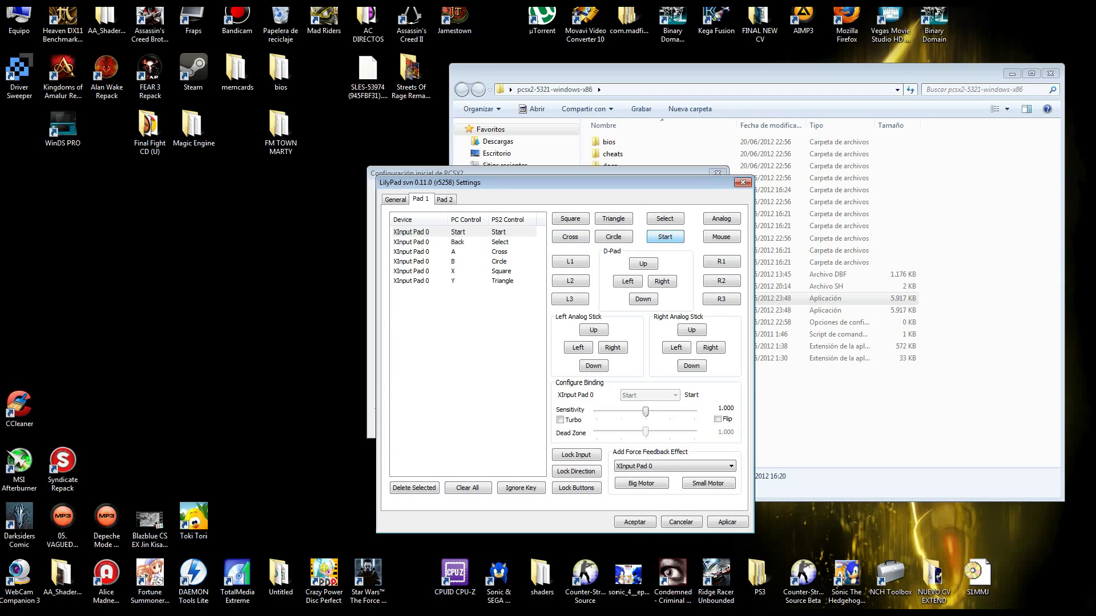
left_click(570, 262)
left_click(570, 281)
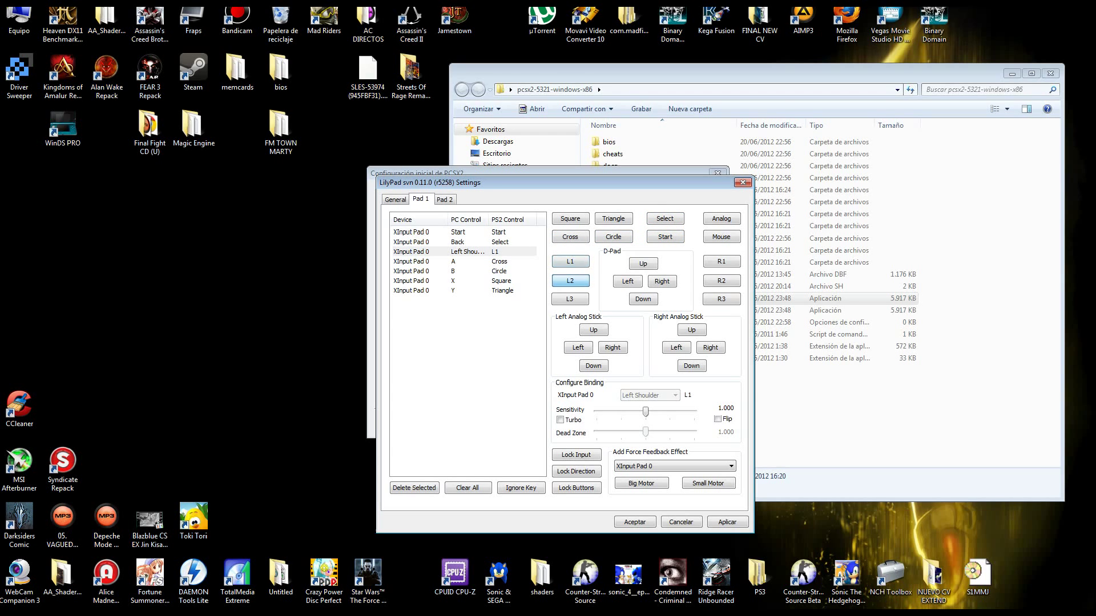
left_click(721, 262)
left_click(721, 281)
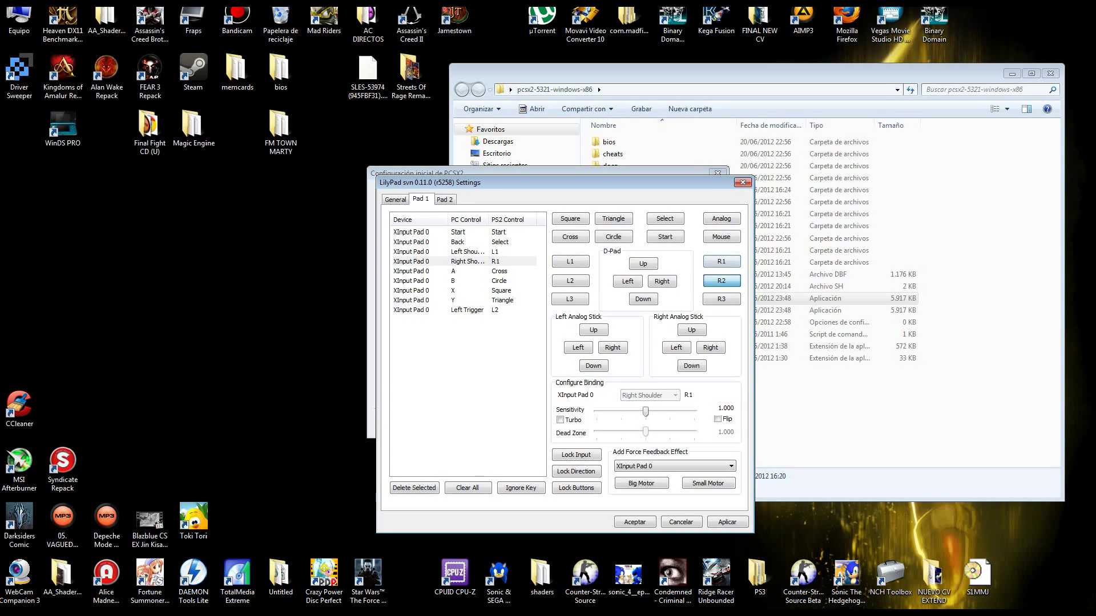
Step: Bind Pad 1's D-pad Up, Left, Right and Down to the matching controller D-pad directions
key("Tab")
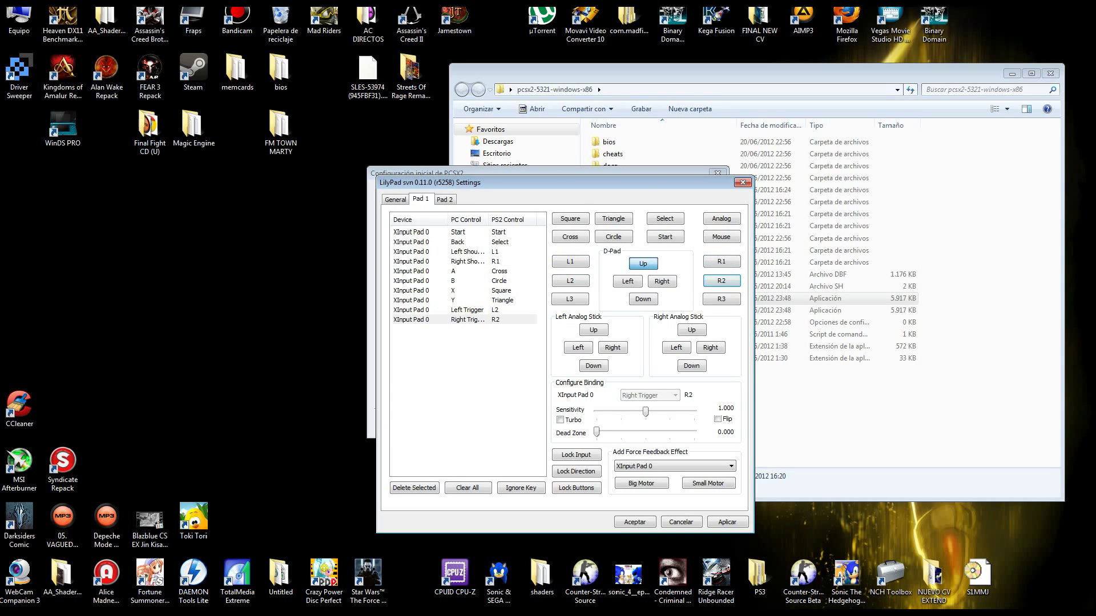
key("space")
key("Tab")
key("space")
key("Tab")
key("space")
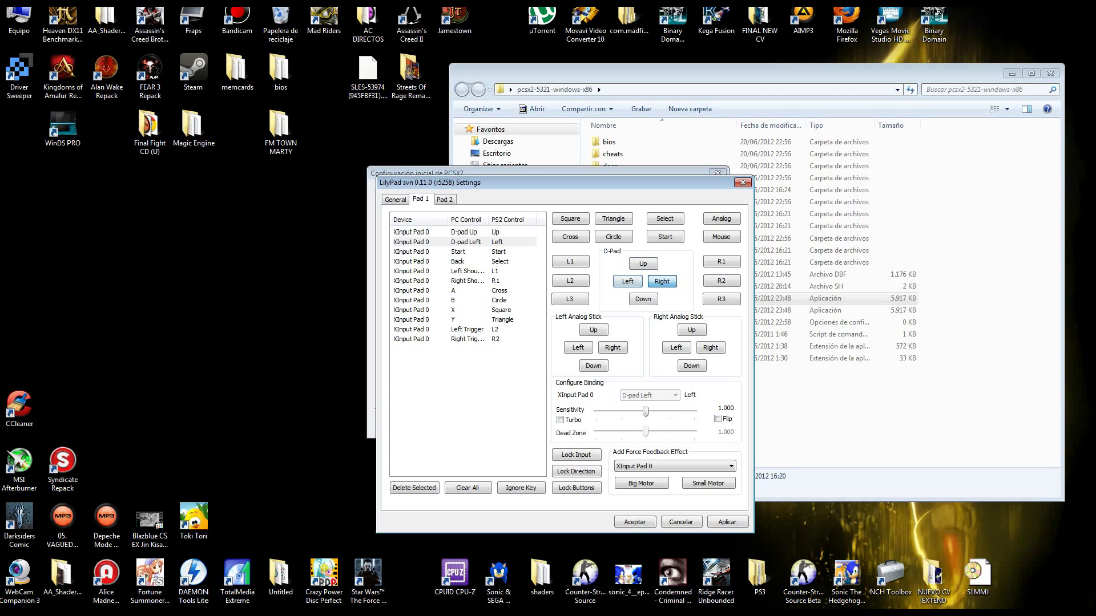
key("Tab")
key("space")
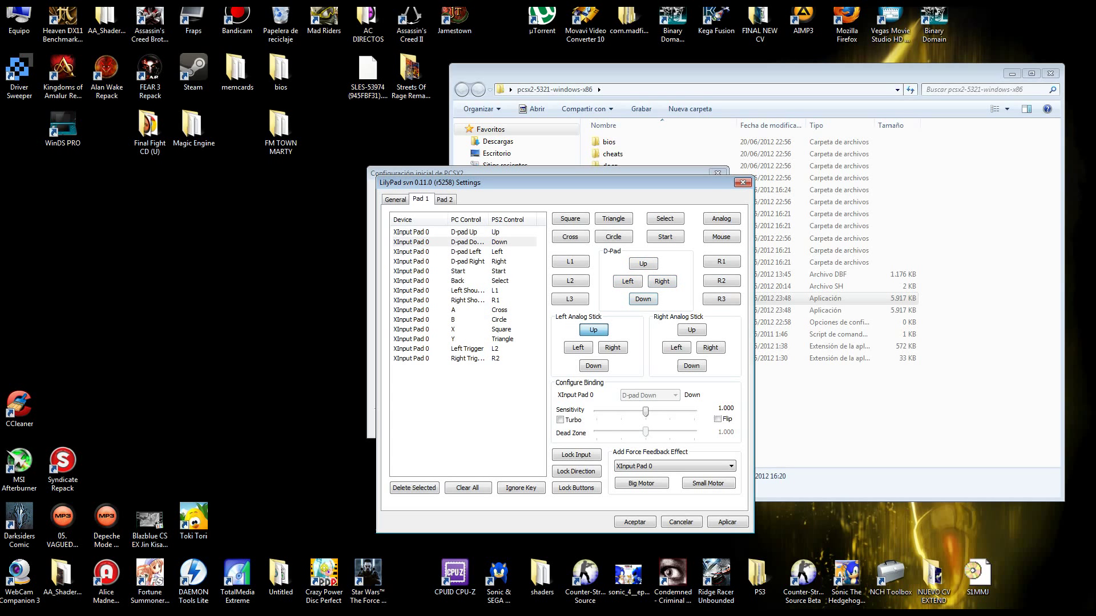
Step: Bind Pad 1's left analog stick Up, Left, Right and Down to the controller's left stick directions
key("Tab")
key("space")
key("Tab")
key("space")
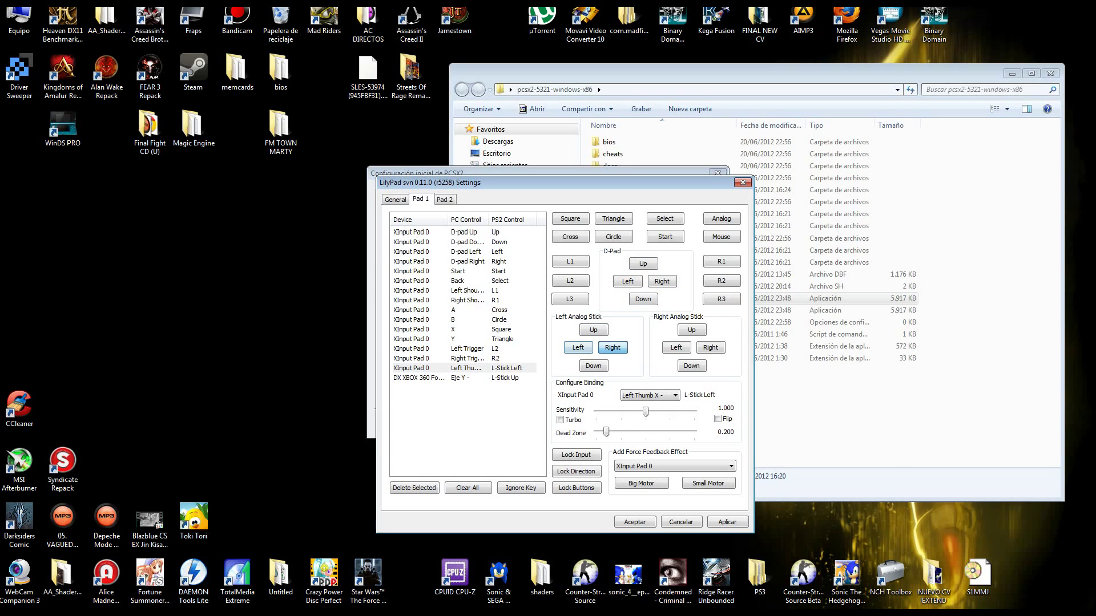
key("Tab")
key("space")
key("Tab")
key("space")
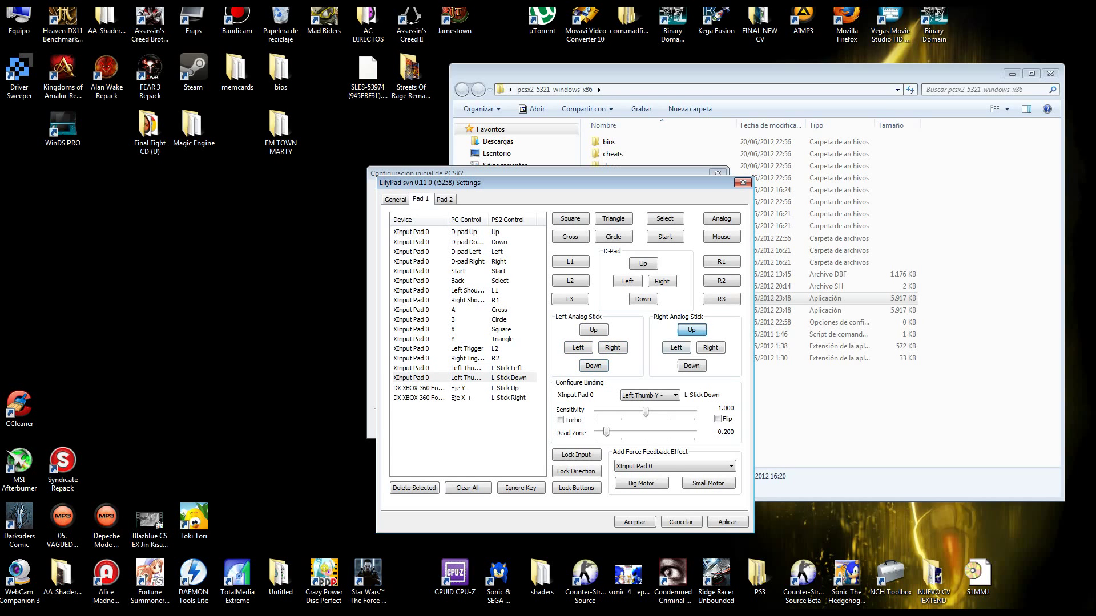
Step: Bind Pad 1's right analog stick Up, Left, Right and Down to the controller's right stick directions
key("Tab")
key("space")
key("Tab")
key("space")
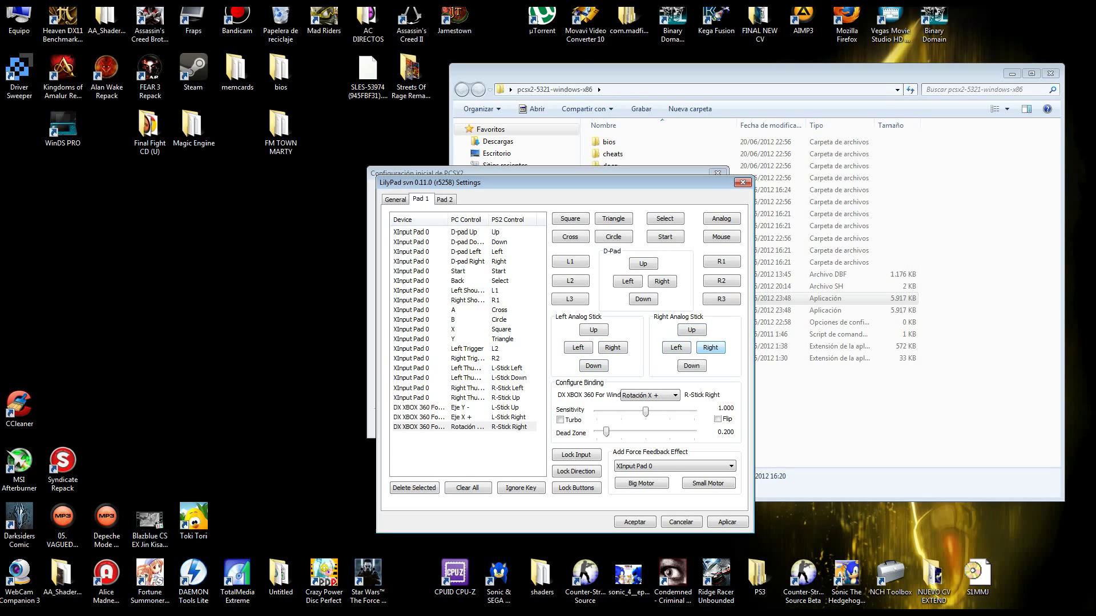
key("Tab")
key("space")
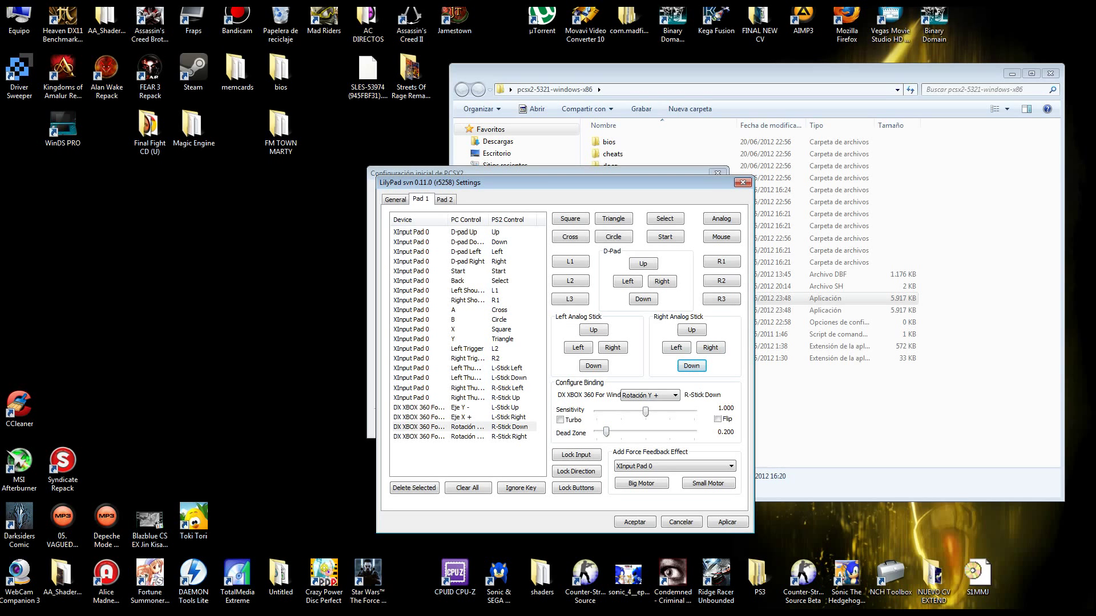
Step: Look at the Pad 2 bindings, return to Pad 1, and apply and accept the LilyPad settings
key("Tab")
key("Tab")
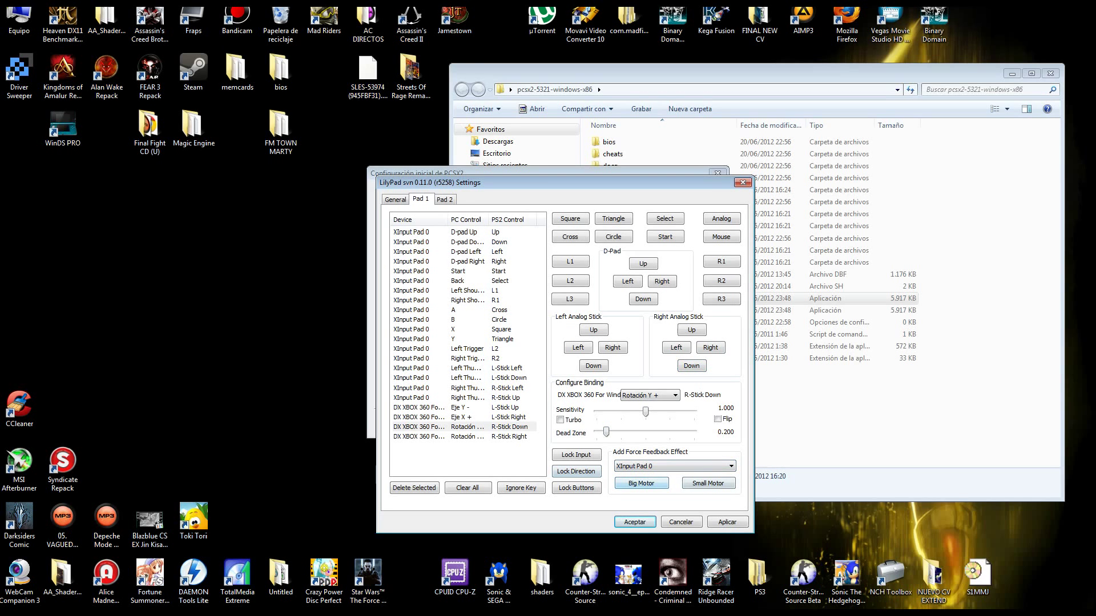
key("Tab")
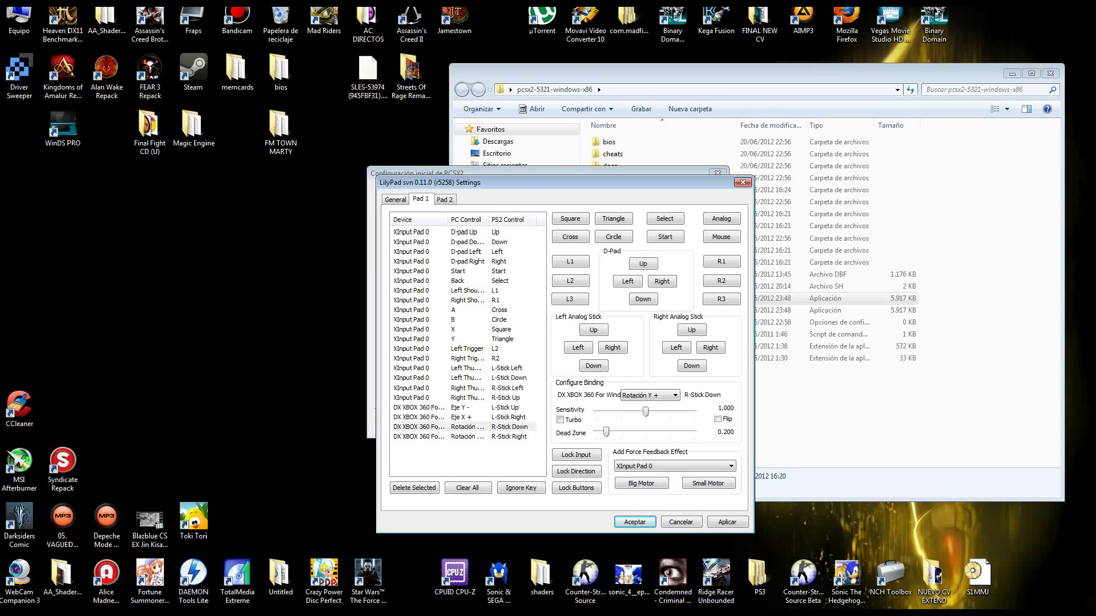
key("ctrl+Tab")
left_click(420, 199)
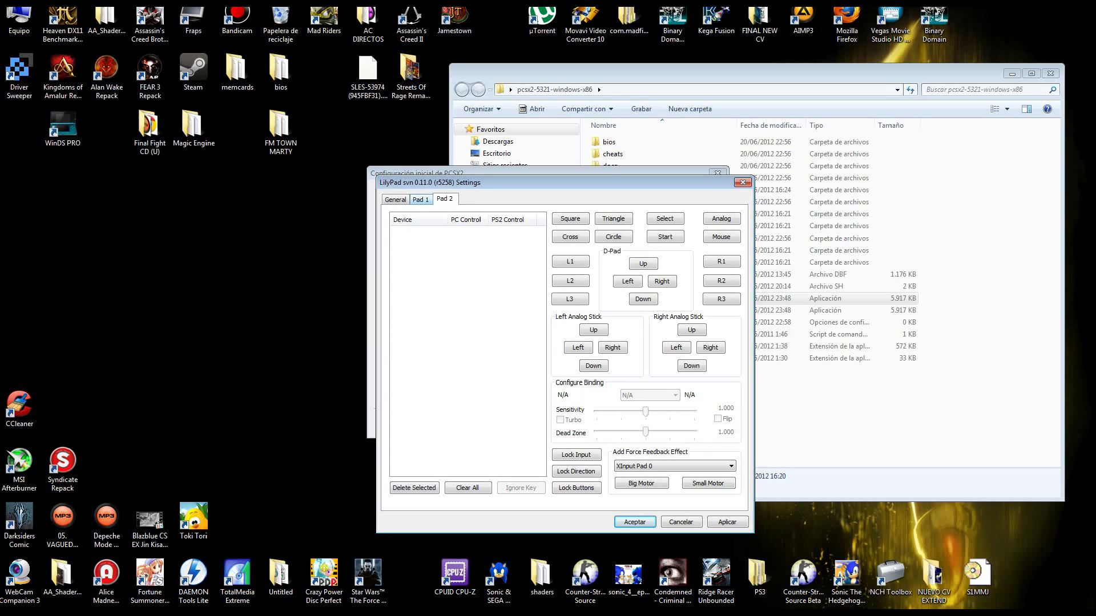
left_click(434, 427)
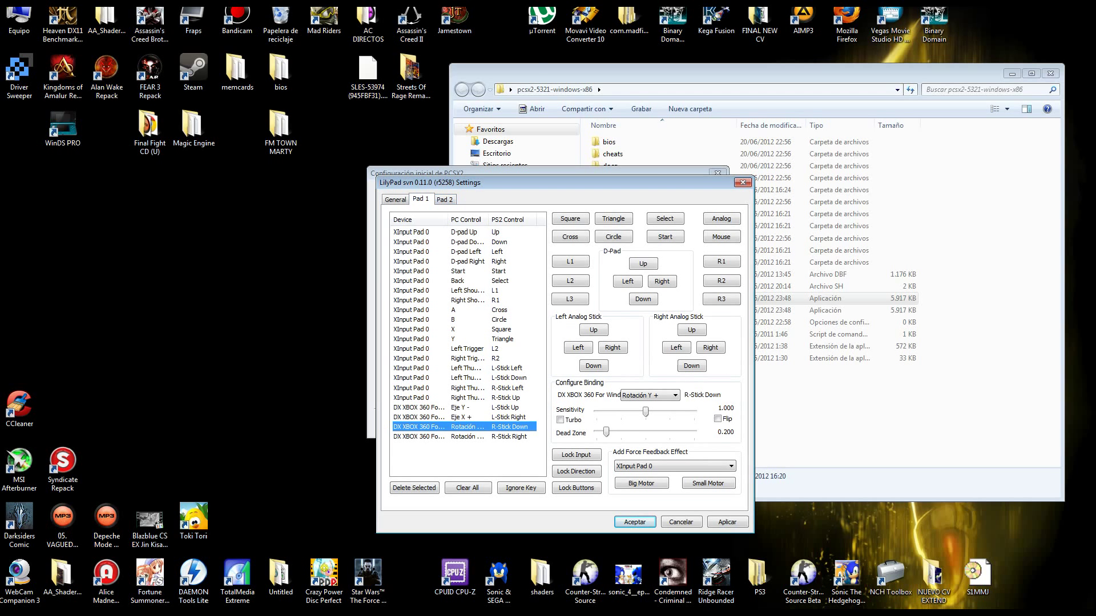
left_click(727, 522)
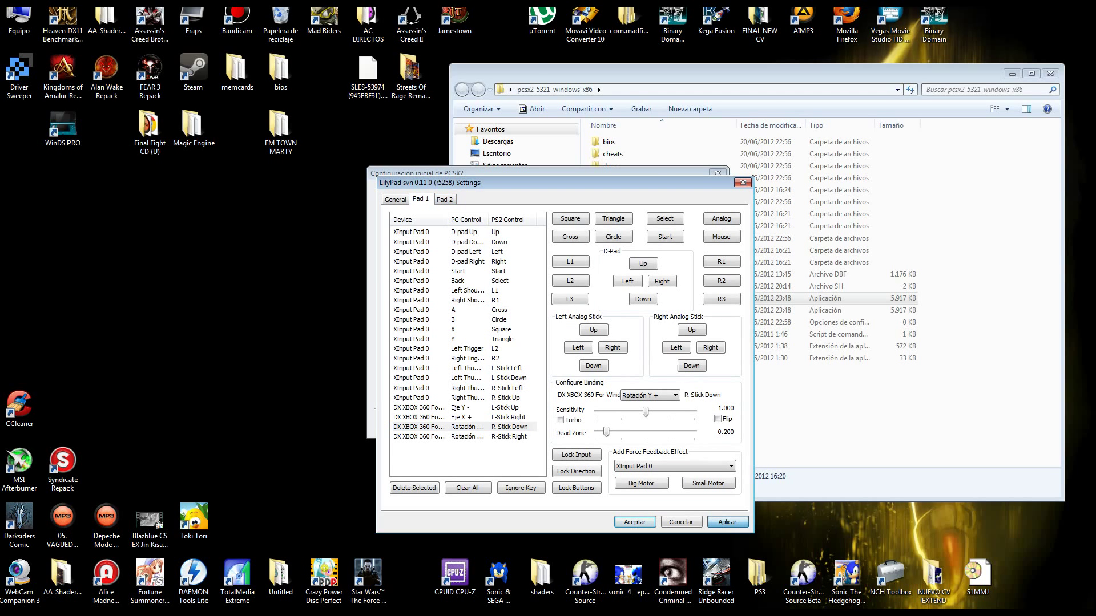
left_click(634, 521)
key("Return")
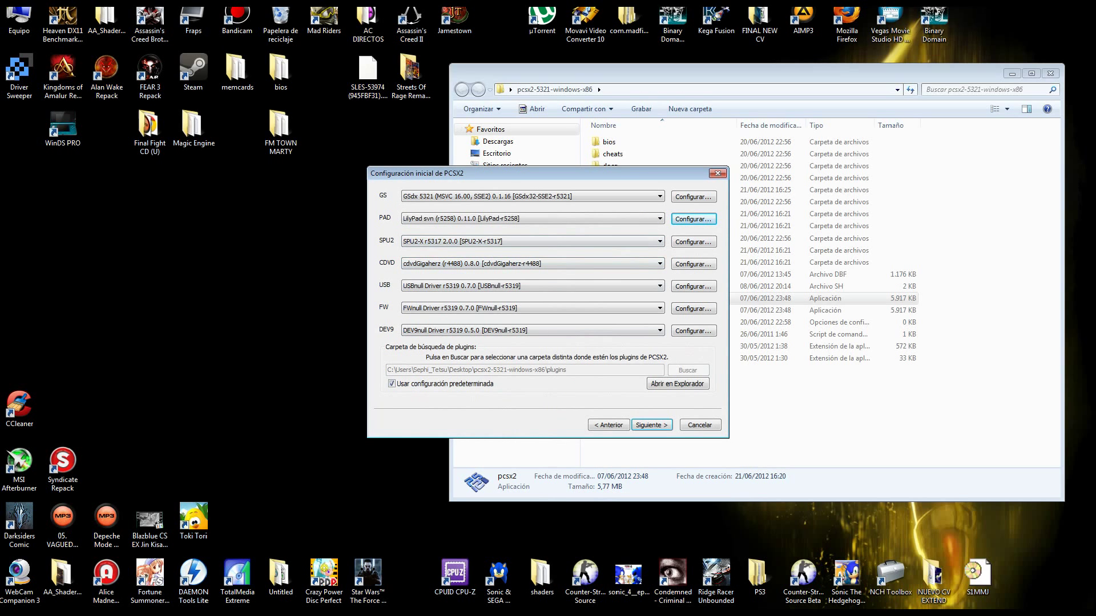
Step: Review and accept the SPU2-X audio settings without changes, and keep cdvdGigaherz as the CDVD plugin
key("Tab")
key("Return")
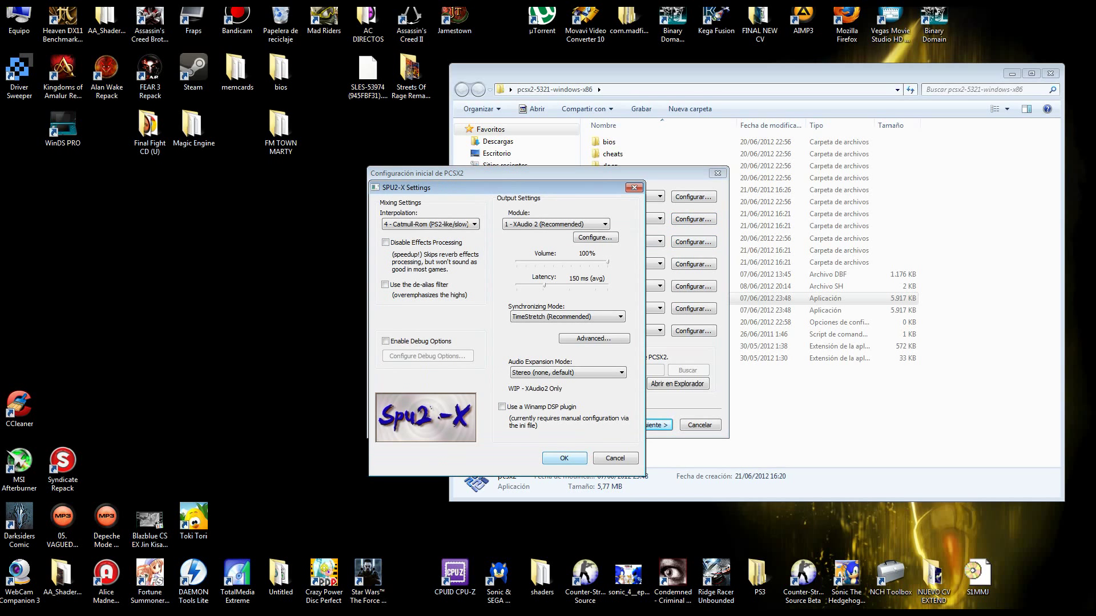
key("Return")
key("Tab")
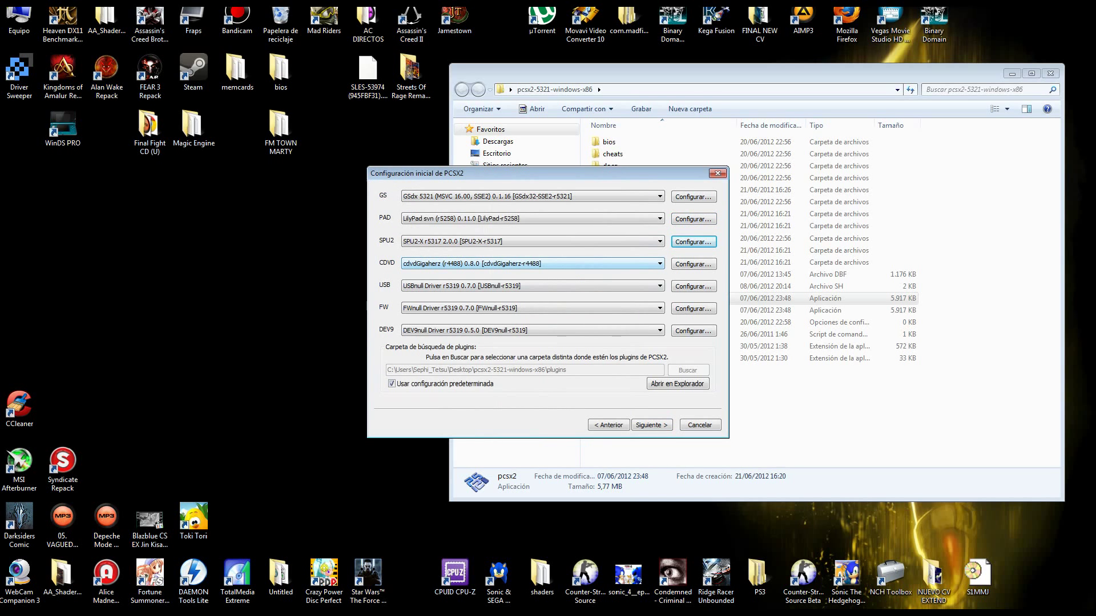
left_click(532, 263)
left_click(532, 263)
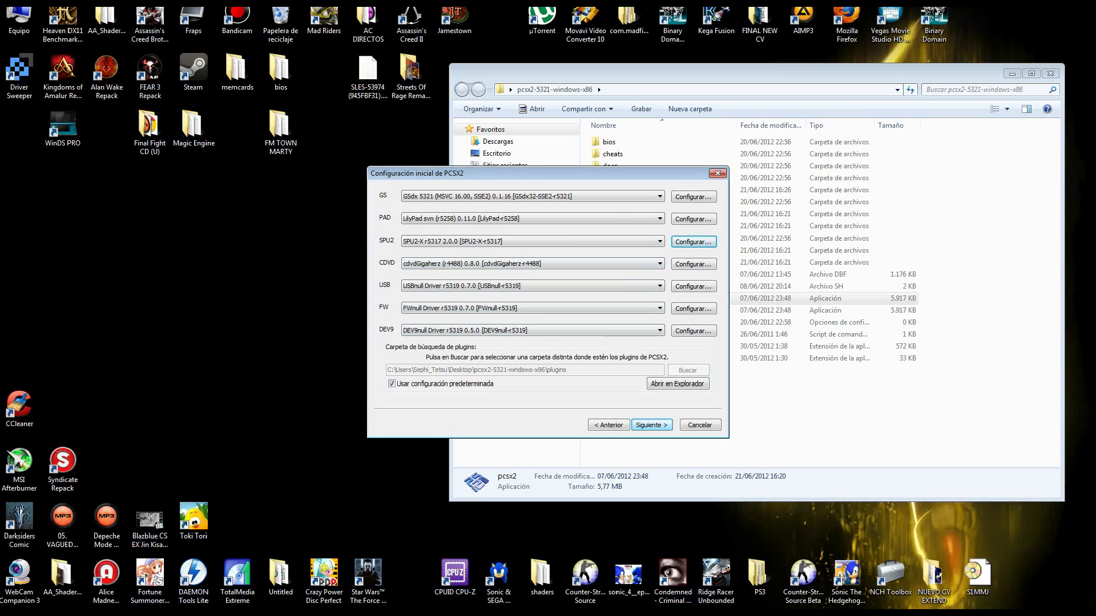
Step: Advance to the BIOS page, turn off the default folder setting, and choose the Desktop's bios folder as the BIOS search folder
left_click(651, 425)
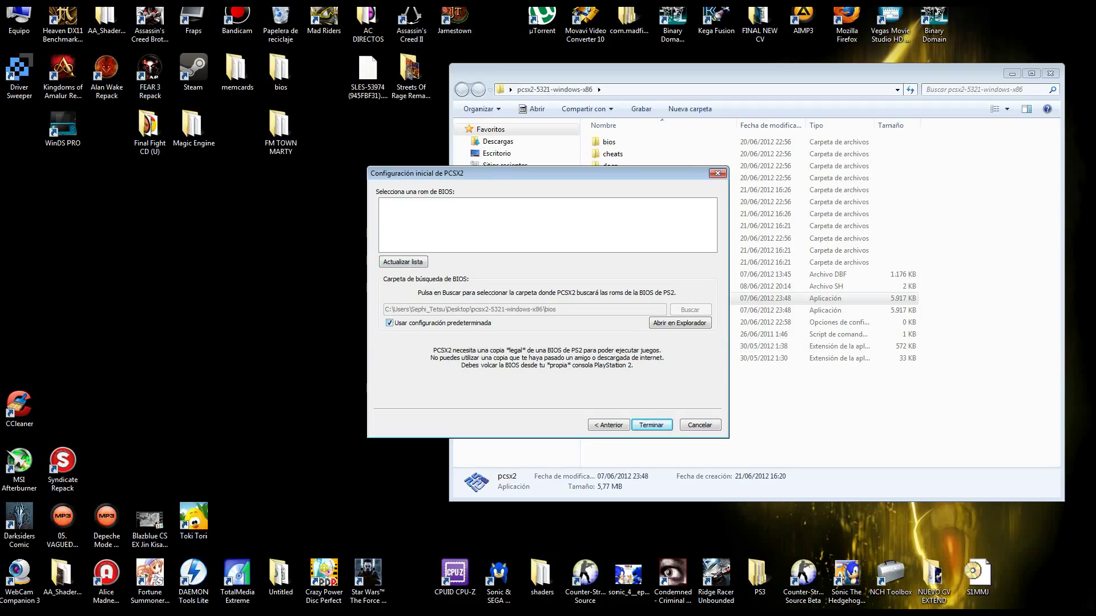
left_click(390, 322)
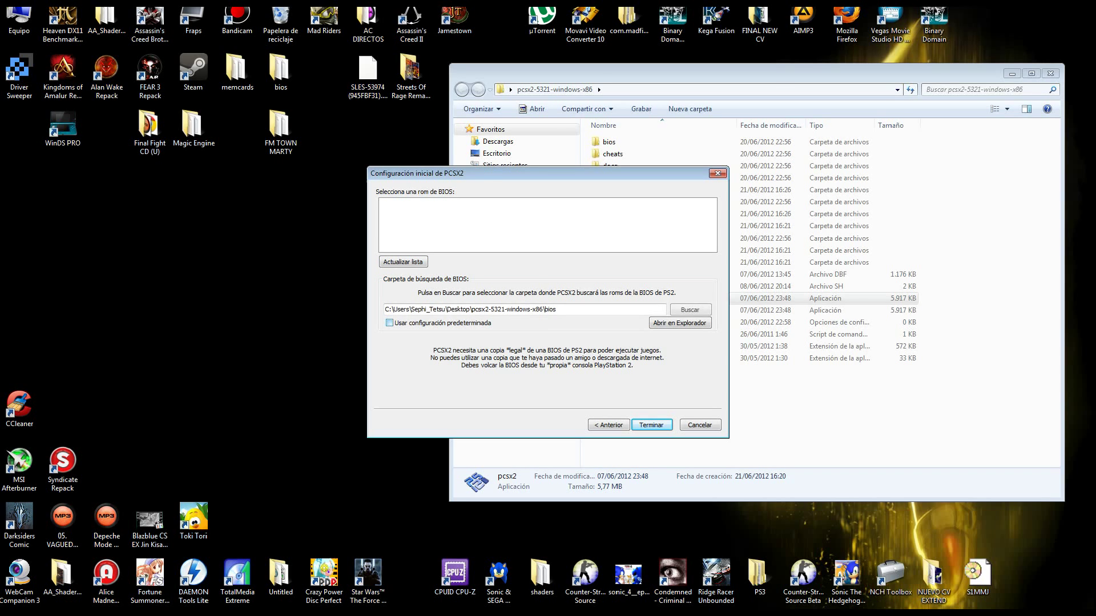
left_click(690, 309)
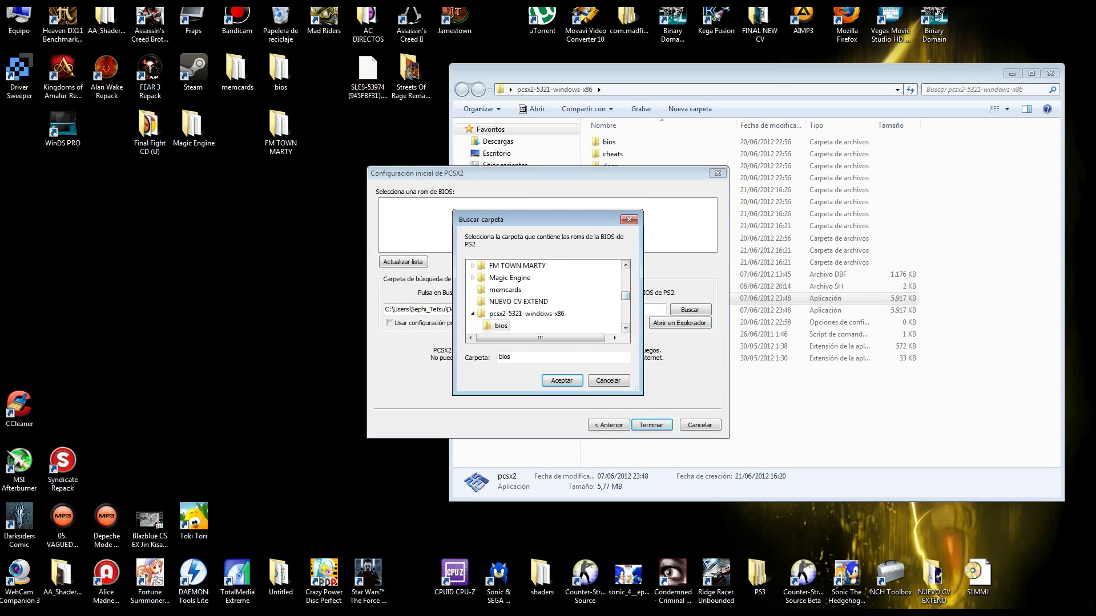
left_click_drag(625, 296, 625, 274)
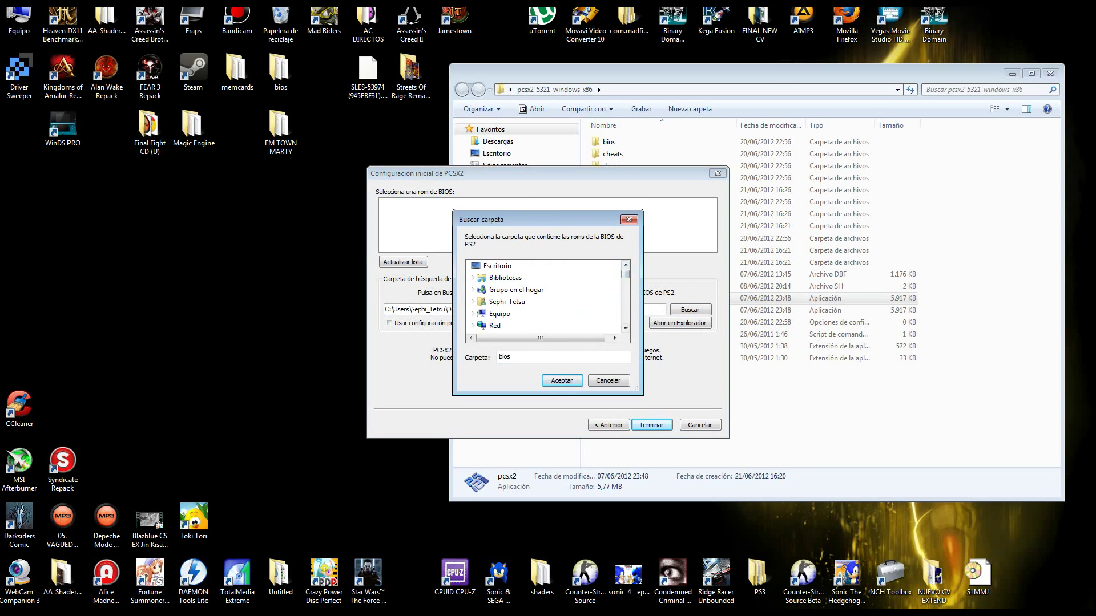
left_click(626, 328)
scroll(545, 295, "down", 4)
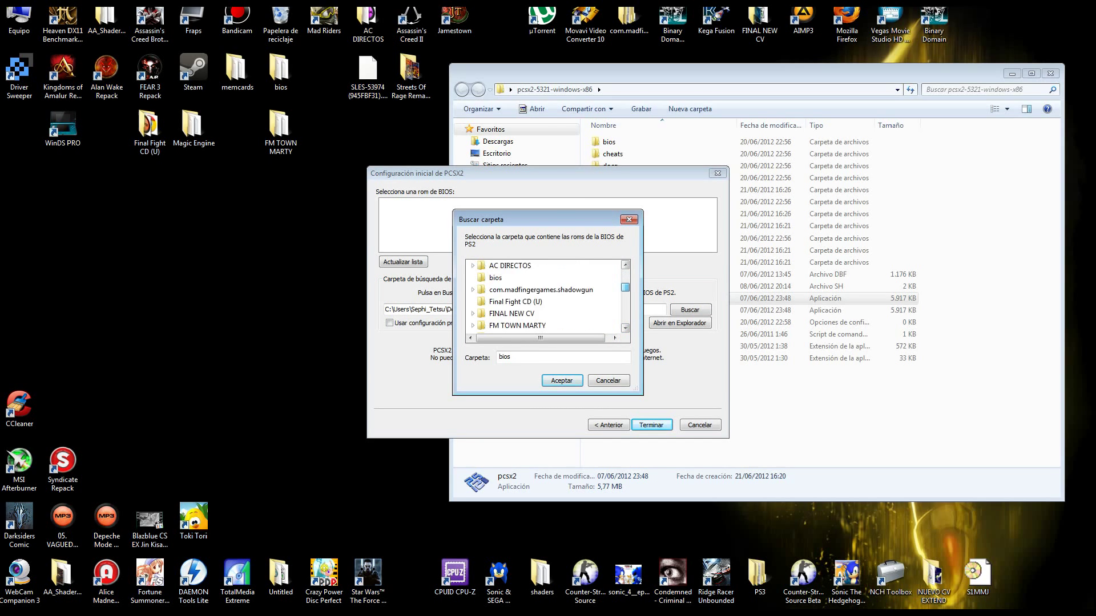
scroll(545, 296, "down", 1)
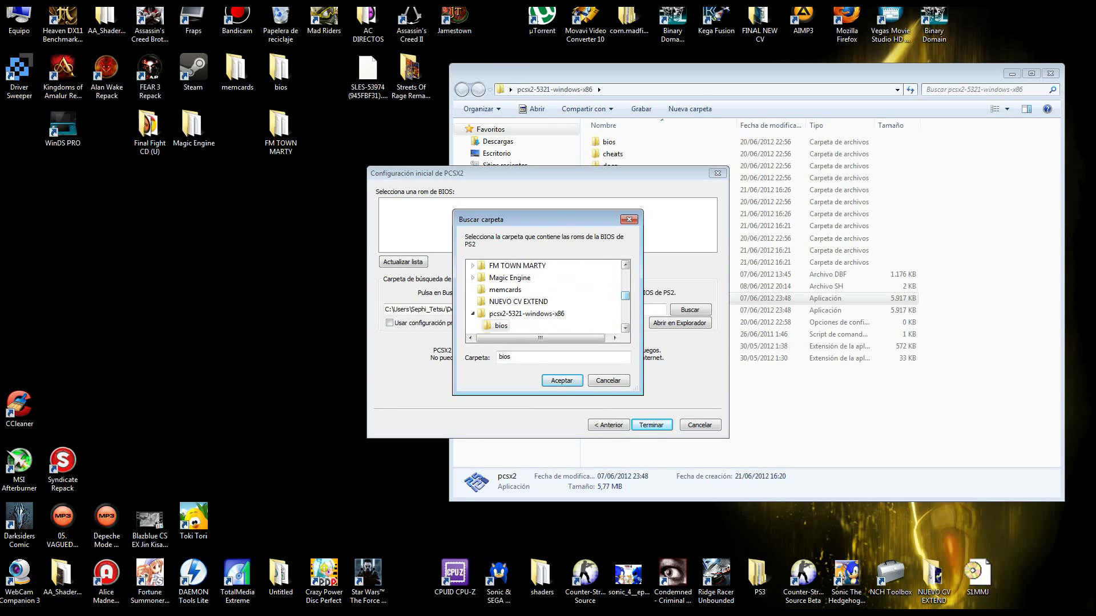
scroll(545, 295, "up", 3)
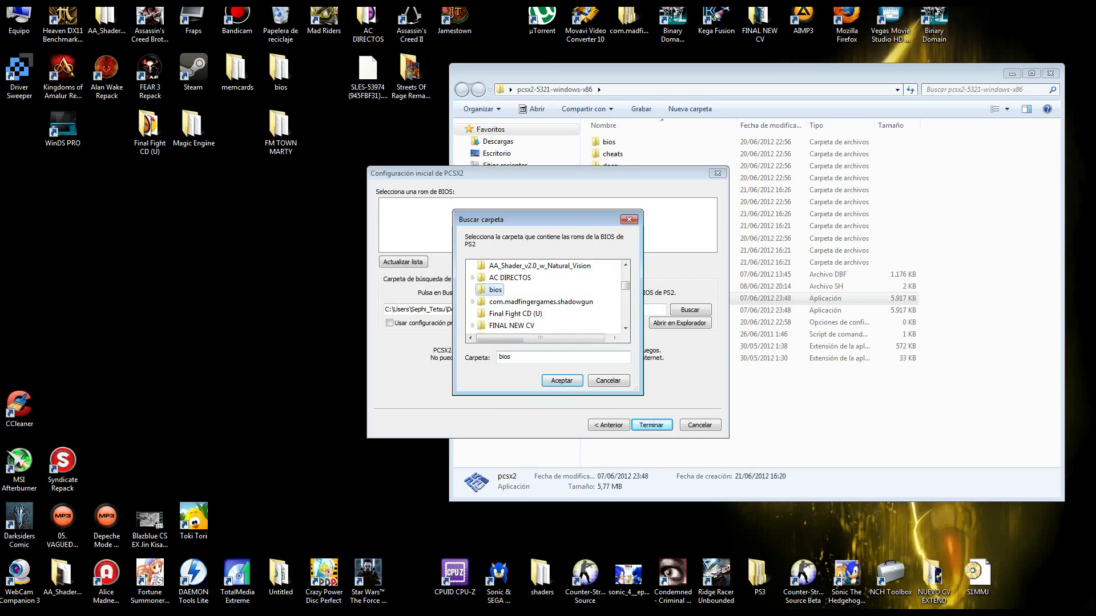
left_click(562, 380)
Step: Select the USA v02.20 (10/02/2006) Console BIOS and finish the initial configuration
left_click(449, 201)
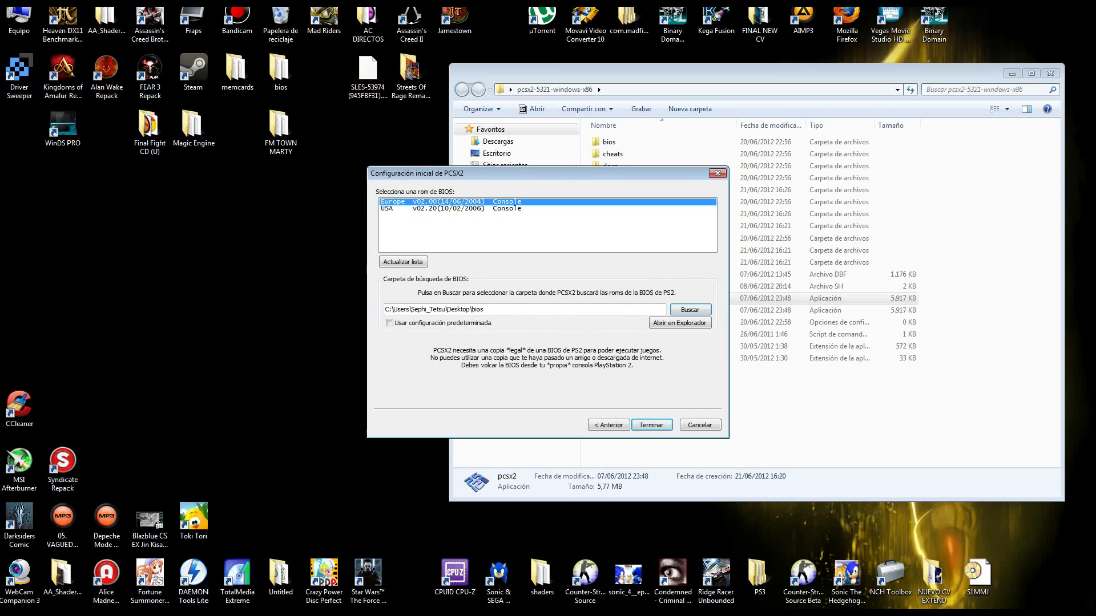
left_click(449, 208)
left_click(450, 202)
left_click(450, 208)
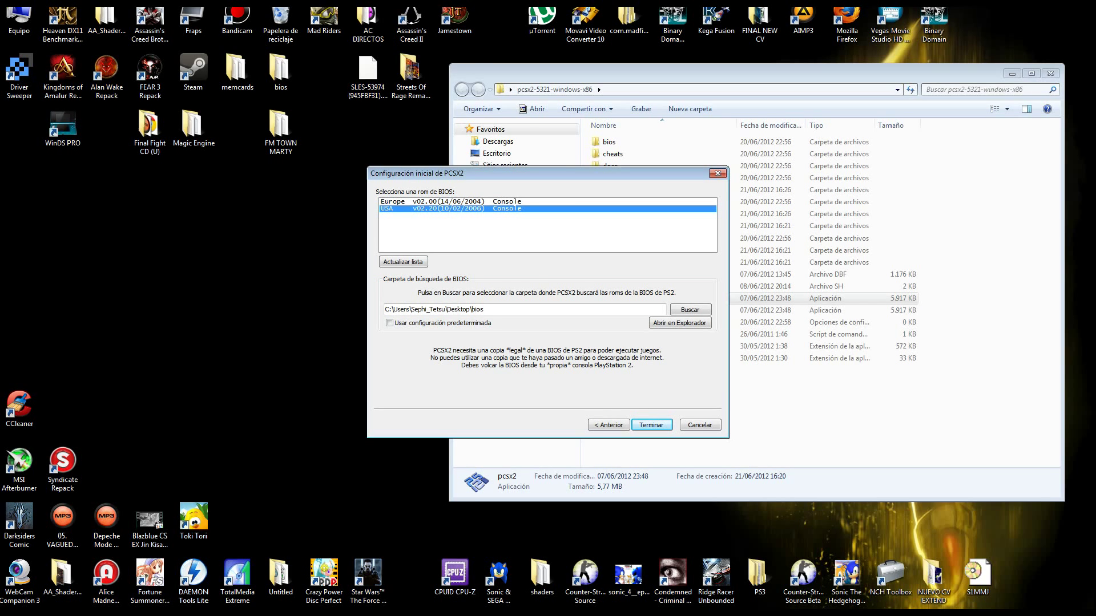
left_click(449, 201)
left_click(449, 209)
left_click(652, 425)
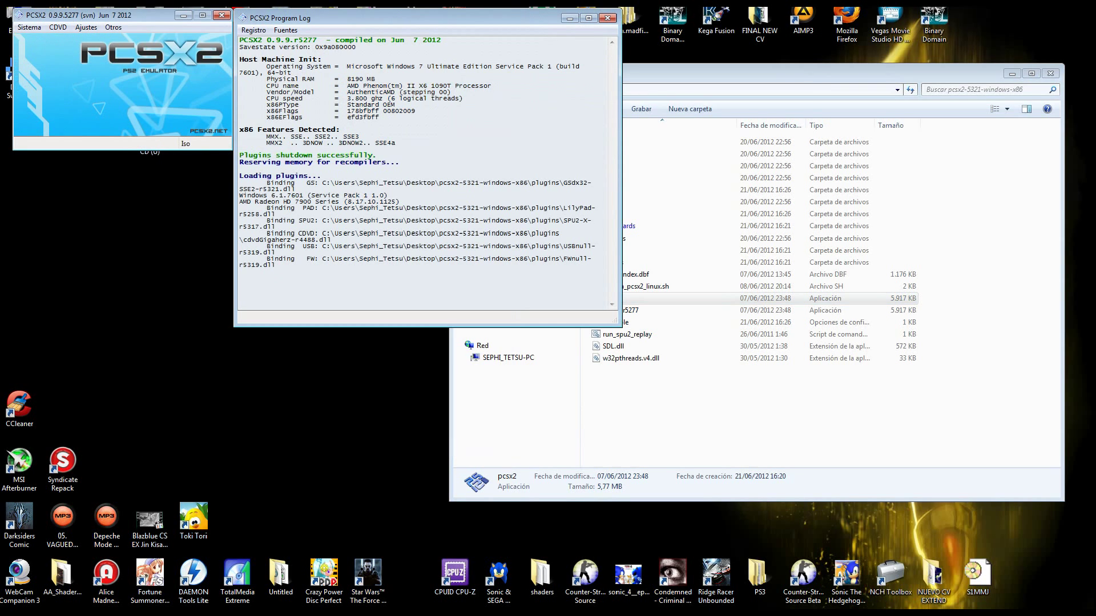
Step: Move the emulator windows toward the middle of the desktop, minimize the file window, and open the emulation settings
left_click_drag(100, 15, 454, 185)
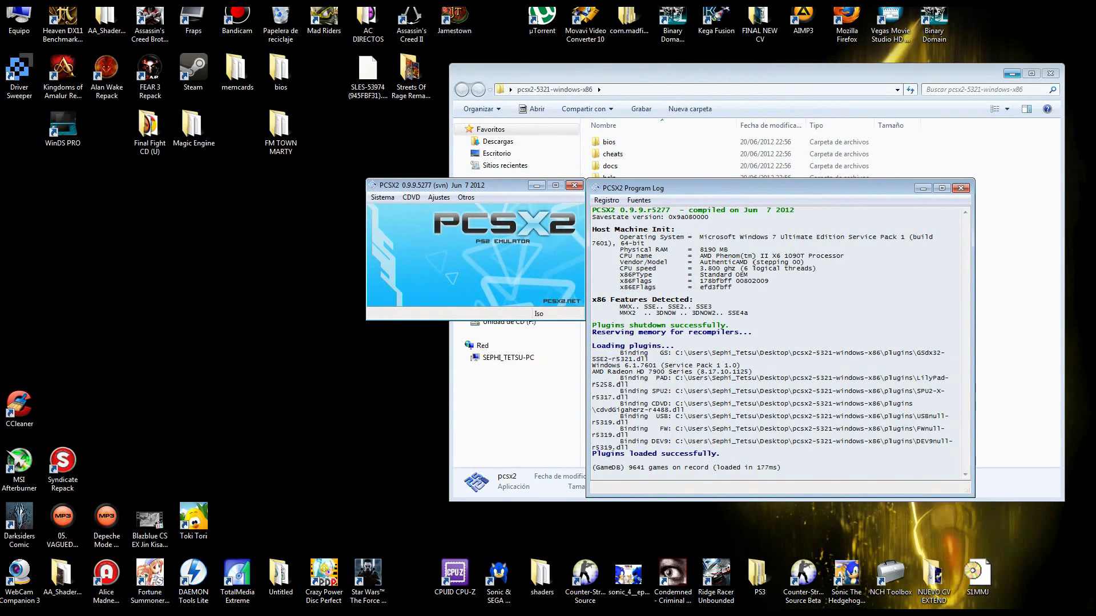
left_click(1012, 73)
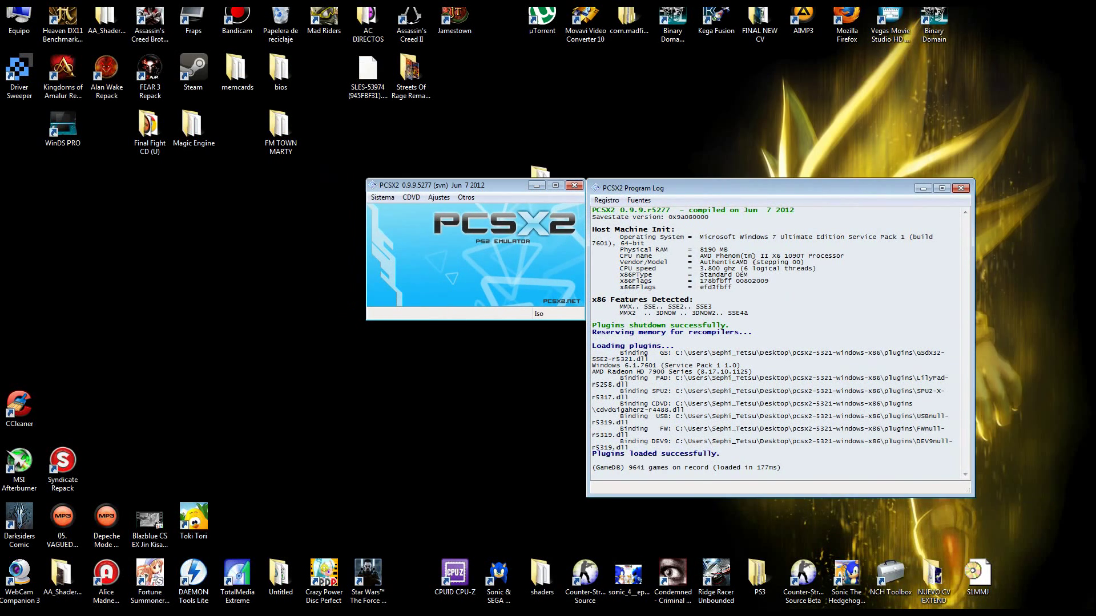
left_click(411, 197)
mouse_move(439, 197)
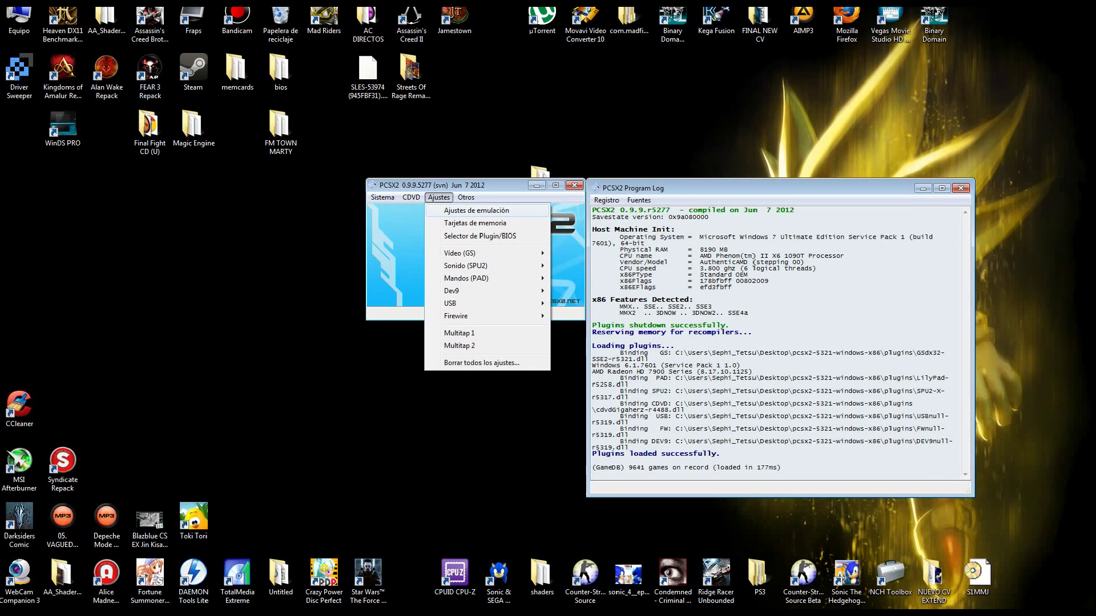
left_click(476, 210)
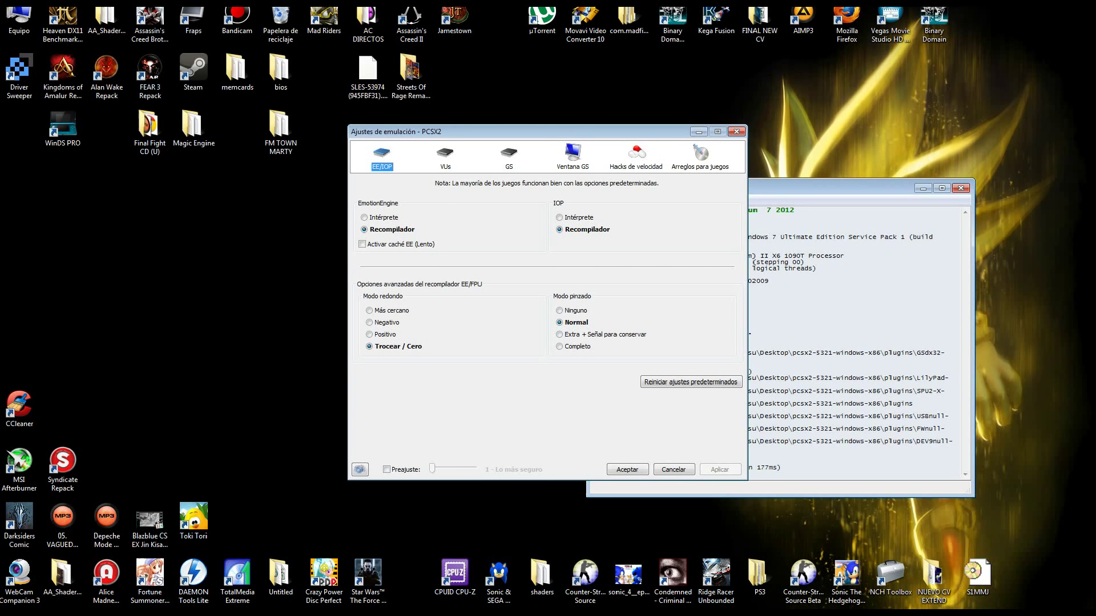
Step: Review the VUs and GS options, then set the GS window to Panorámico (16:9) with the mouse cursor always hidden
left_click(445, 157)
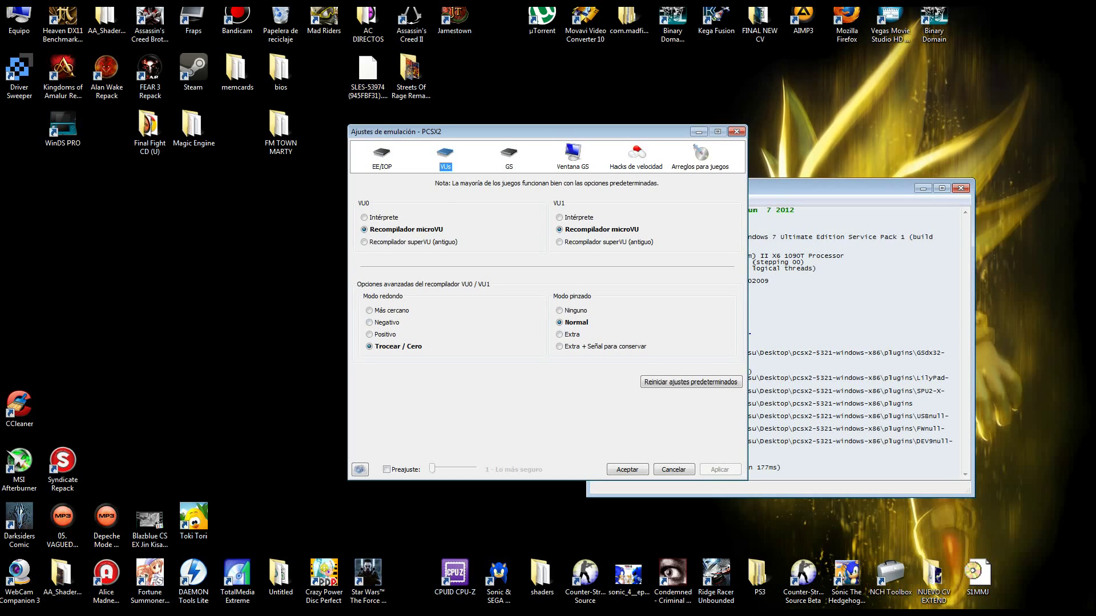
left_click(509, 157)
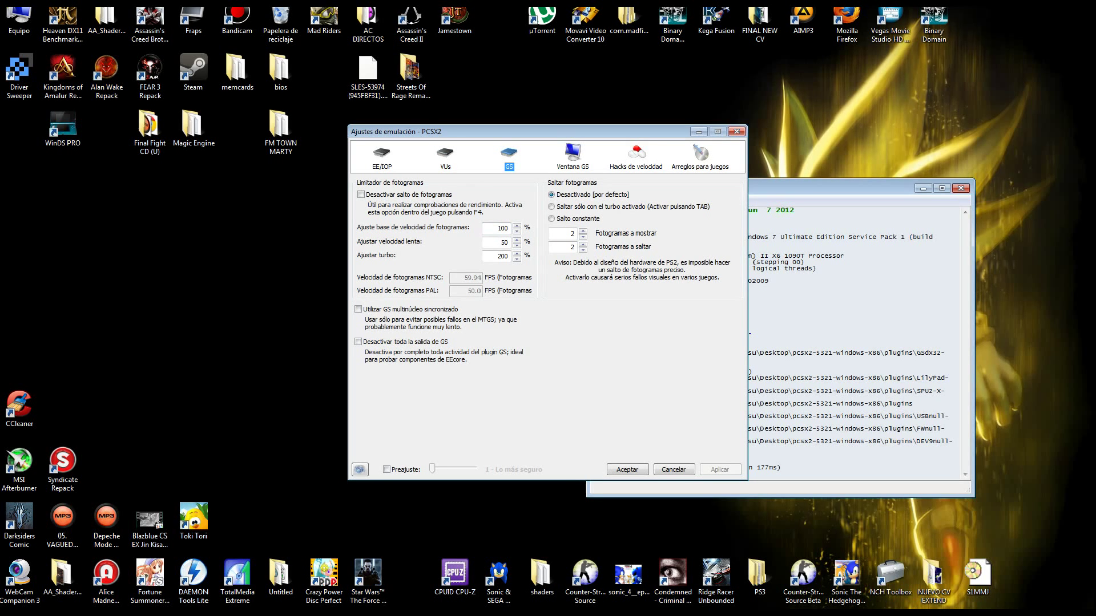
left_click(572, 157)
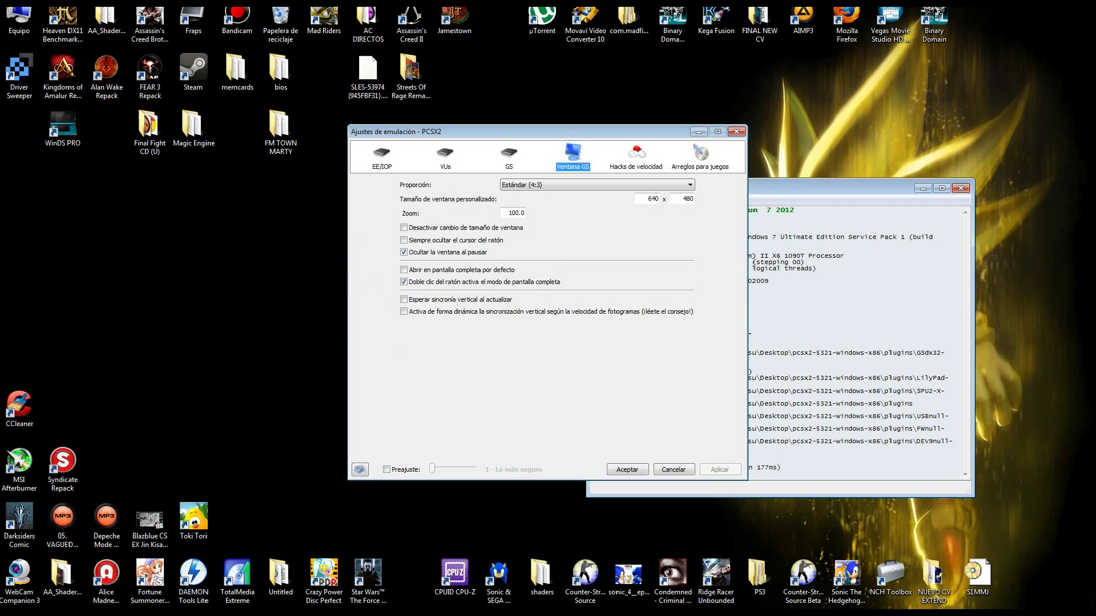
left_click(597, 184)
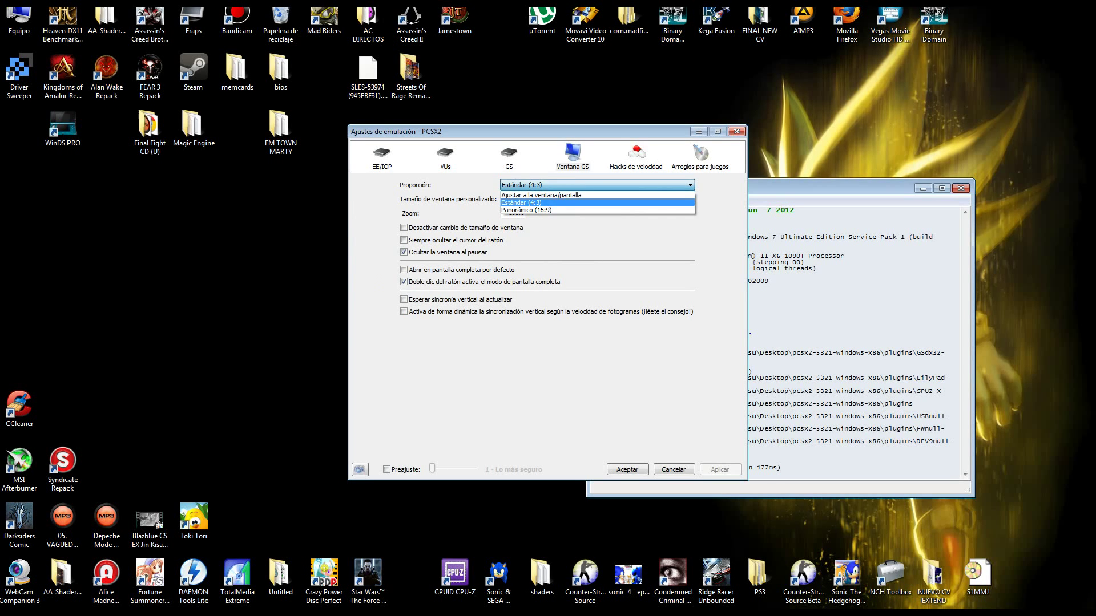
key("Down")
key("Return")
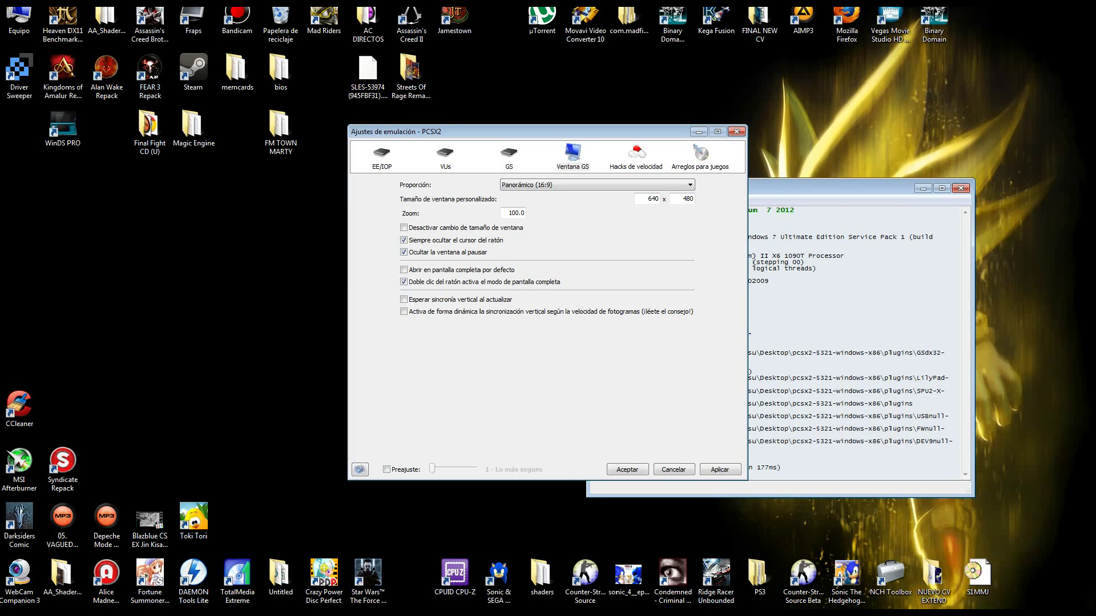
Step: Enable the speed preset at 4 - Agresivo with MTVU (microVU1 multihilos), apply it, and accept the emulation settings after checking the game fixes
left_click(636, 157)
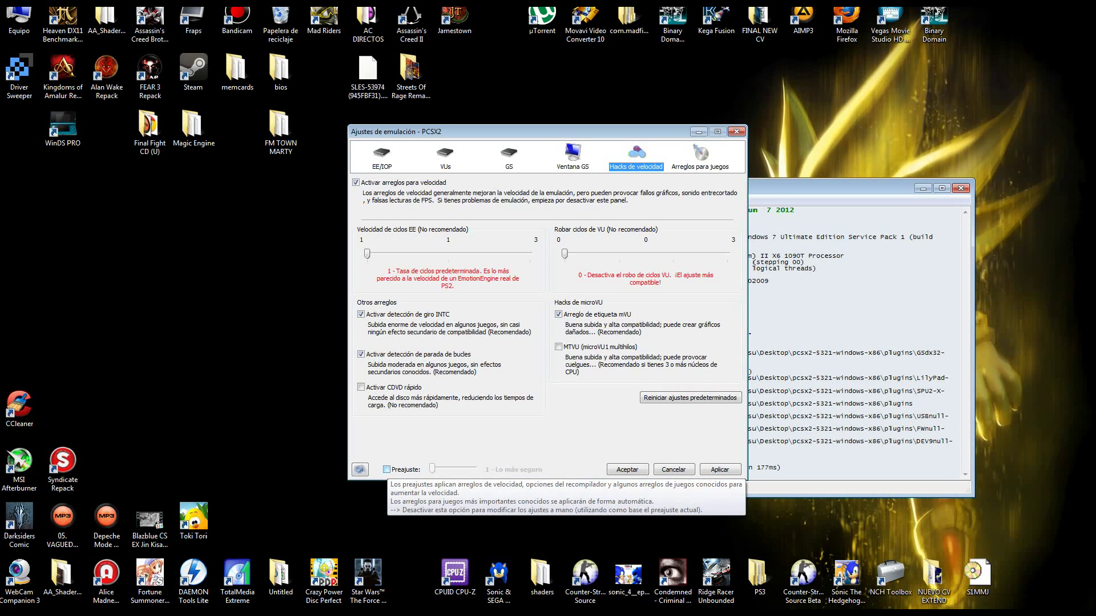
left_click(387, 469)
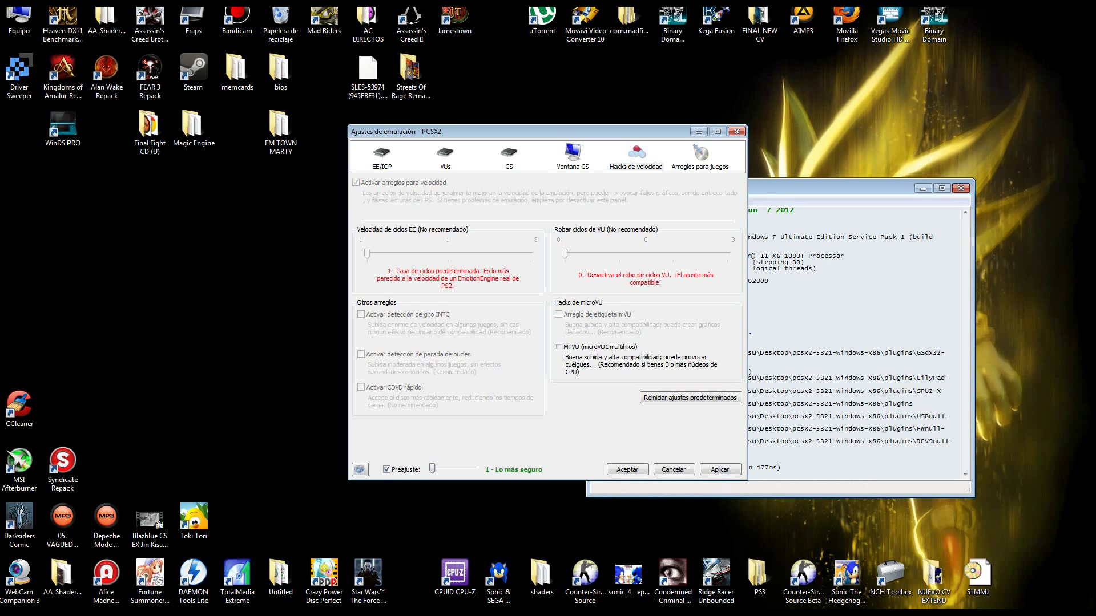
left_click_drag(432, 468, 449, 468)
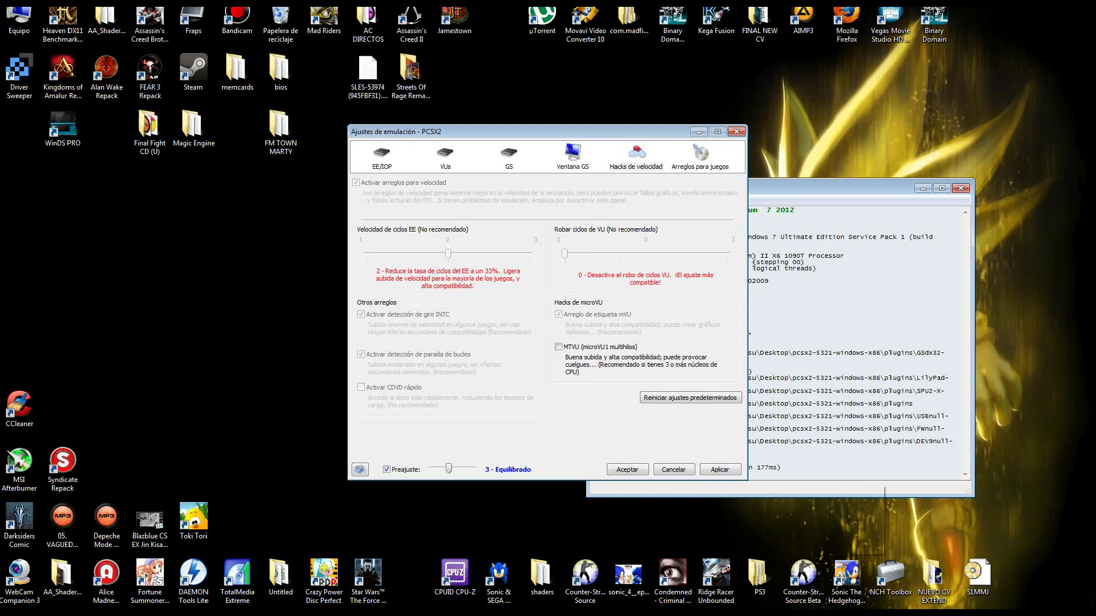
left_click_drag(449, 469, 457, 468)
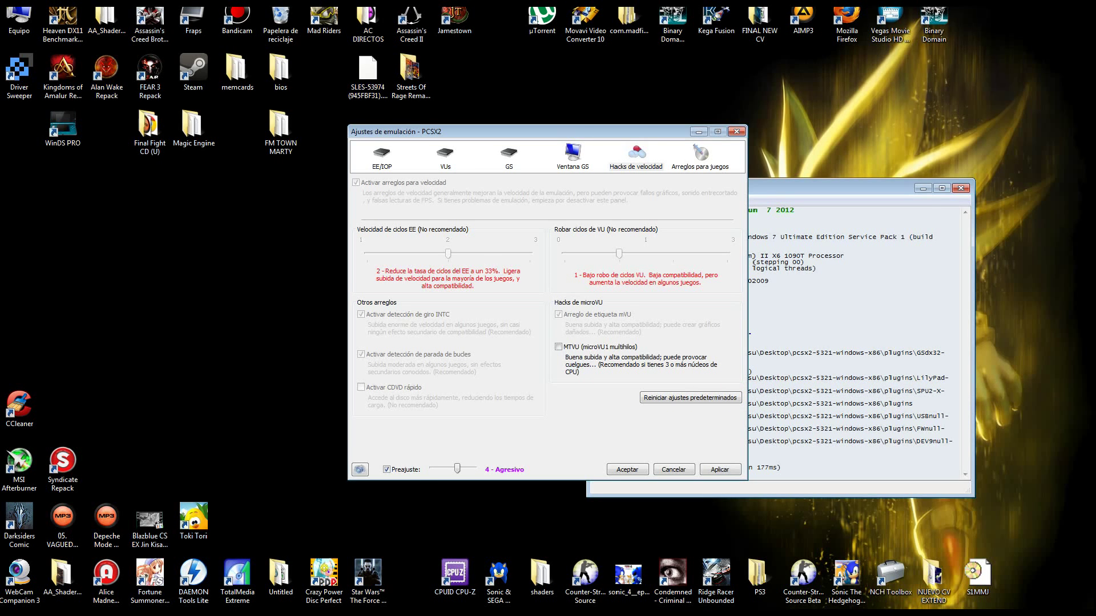
left_click(559, 347)
left_click(719, 469)
left_click(699, 157)
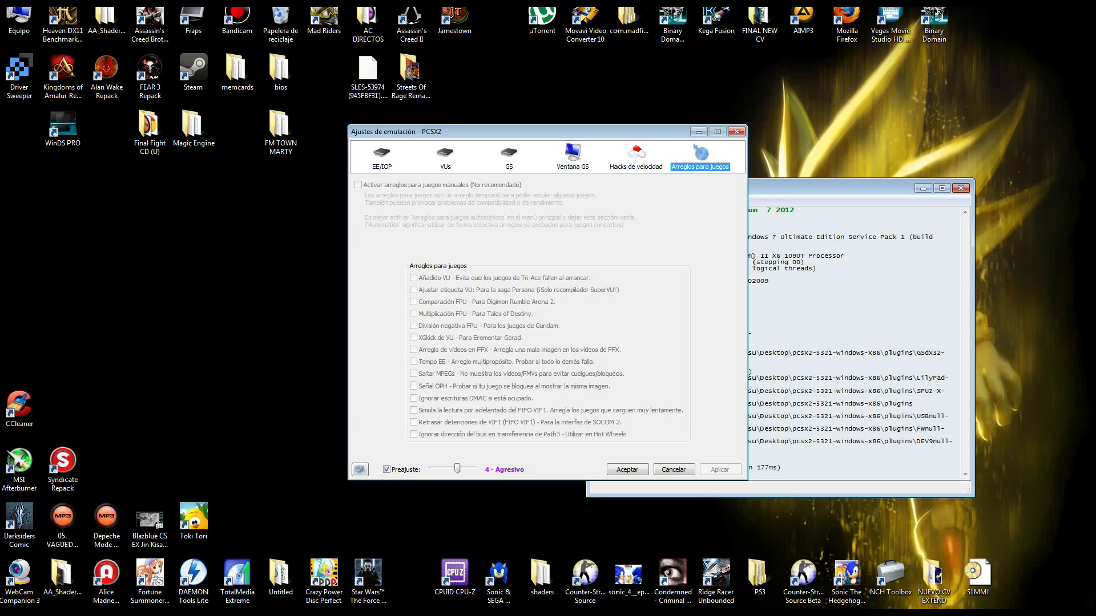
left_click(627, 469)
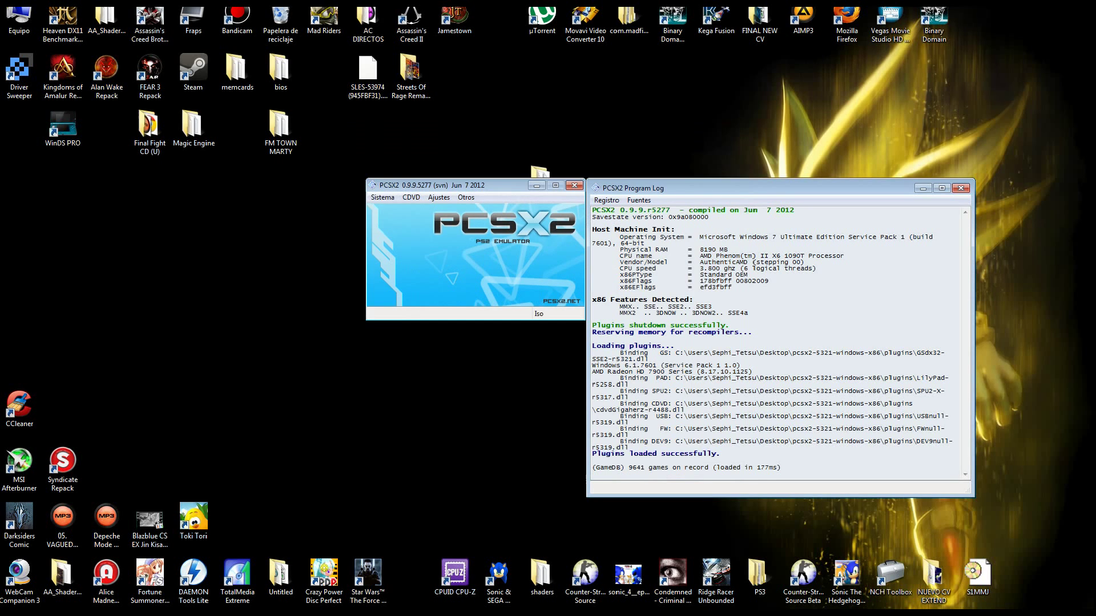
Step: Review the selected plugins in the plugin and BIOS selector, and close it without changes
left_click_drag(447, 185, 521, 189)
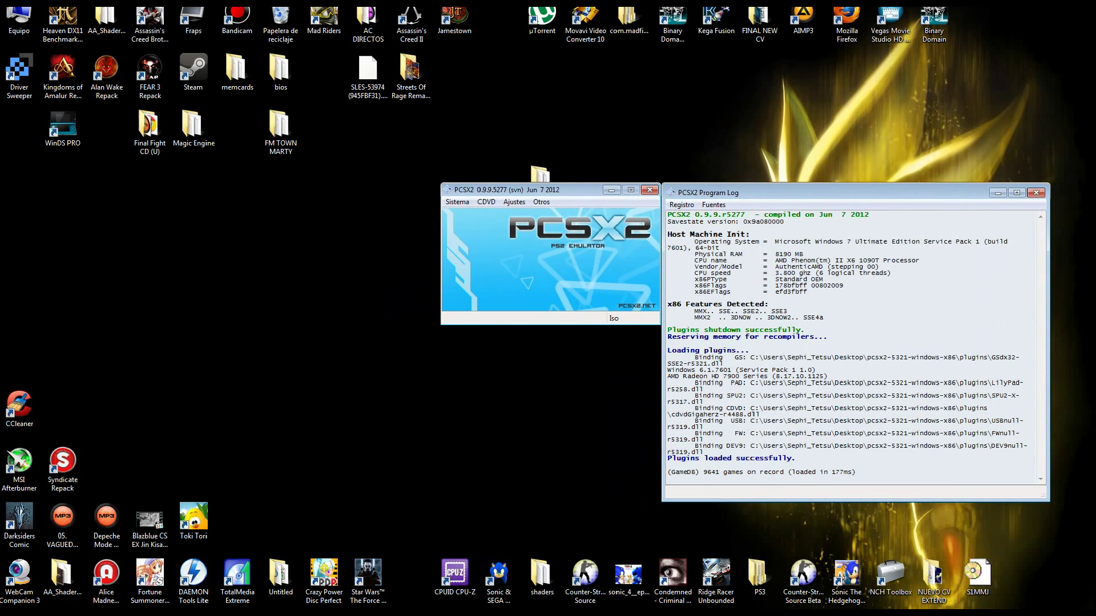
left_click(485, 202)
mouse_move(513, 201)
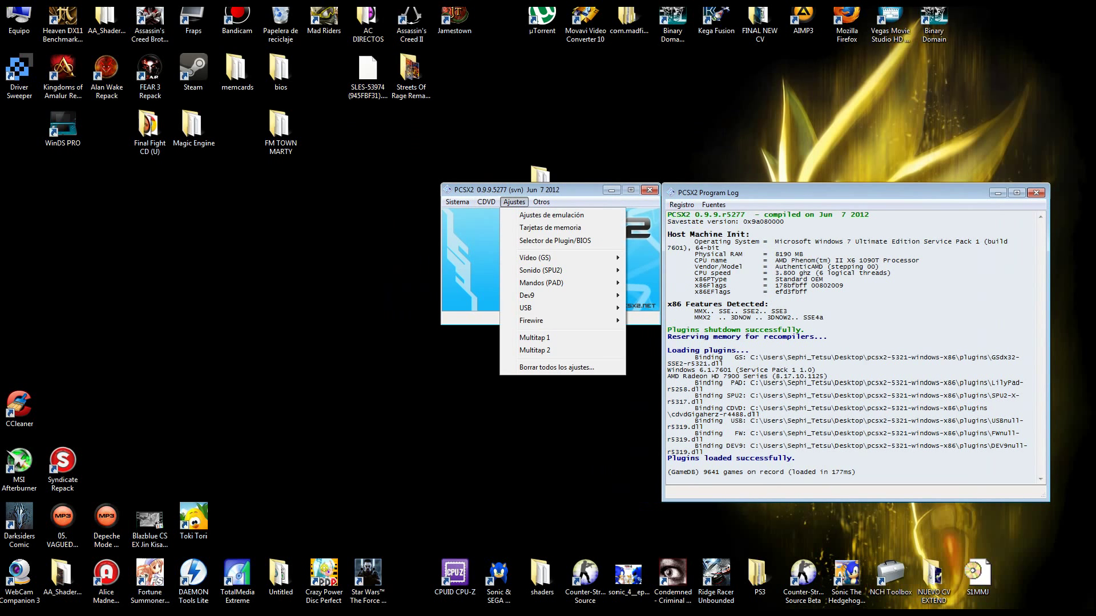
key("Down")
key("Down")
key("Up")
key("Up")
key("Up")
key("Up")
key("Up")
key("Up")
key("Up")
key("Return")
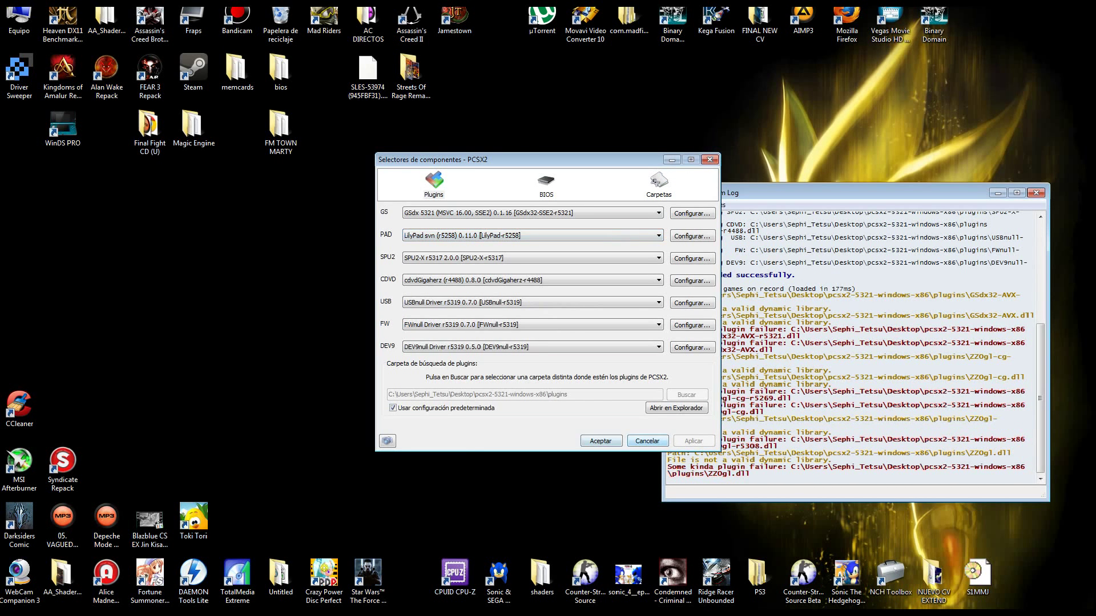
key("Escape")
key("alt+a")
key("Down")
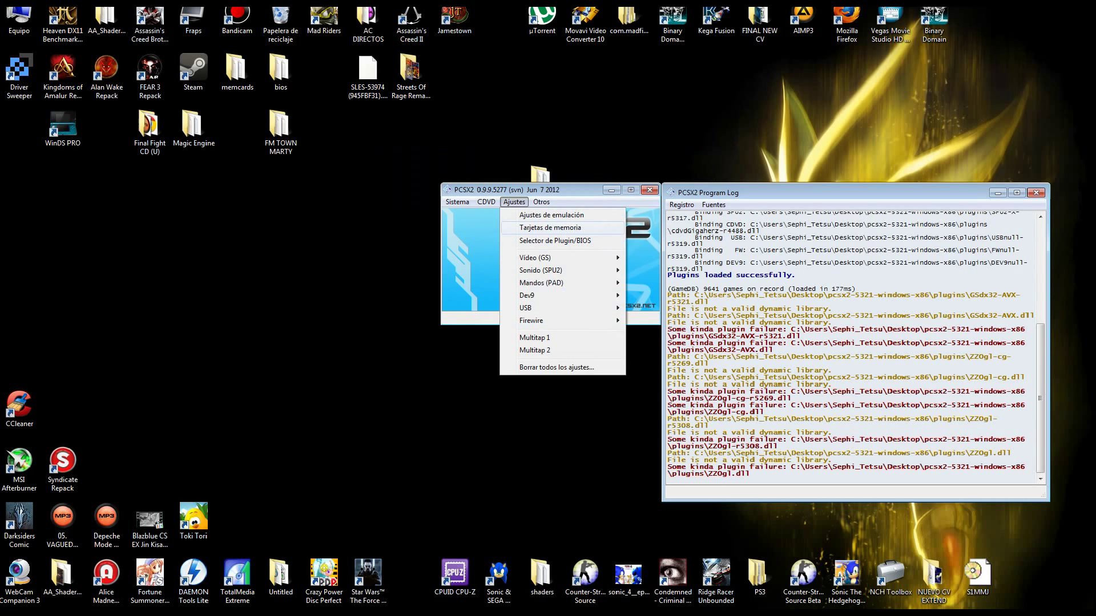
key("Down")
key("Up")
key("Right")
key("Left")
key("Down")
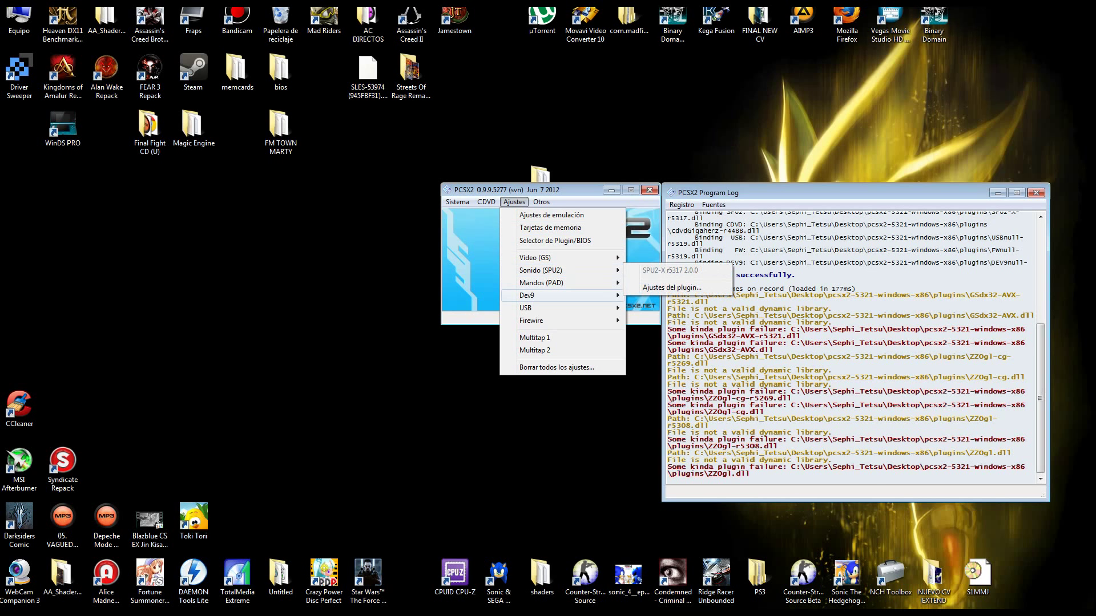
mouse_move(548, 295)
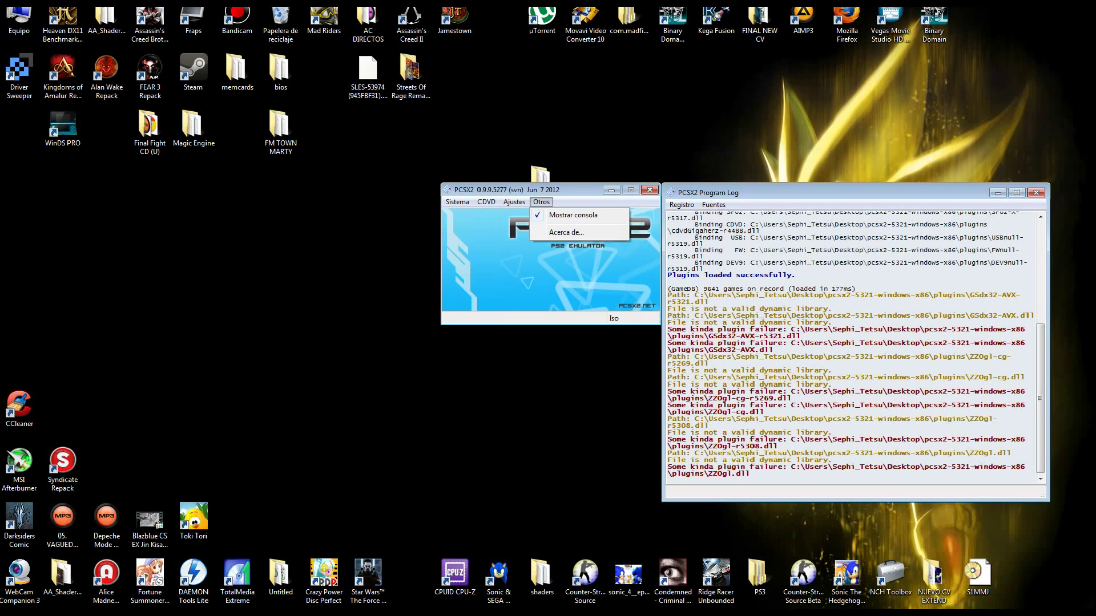
mouse_move(457, 201)
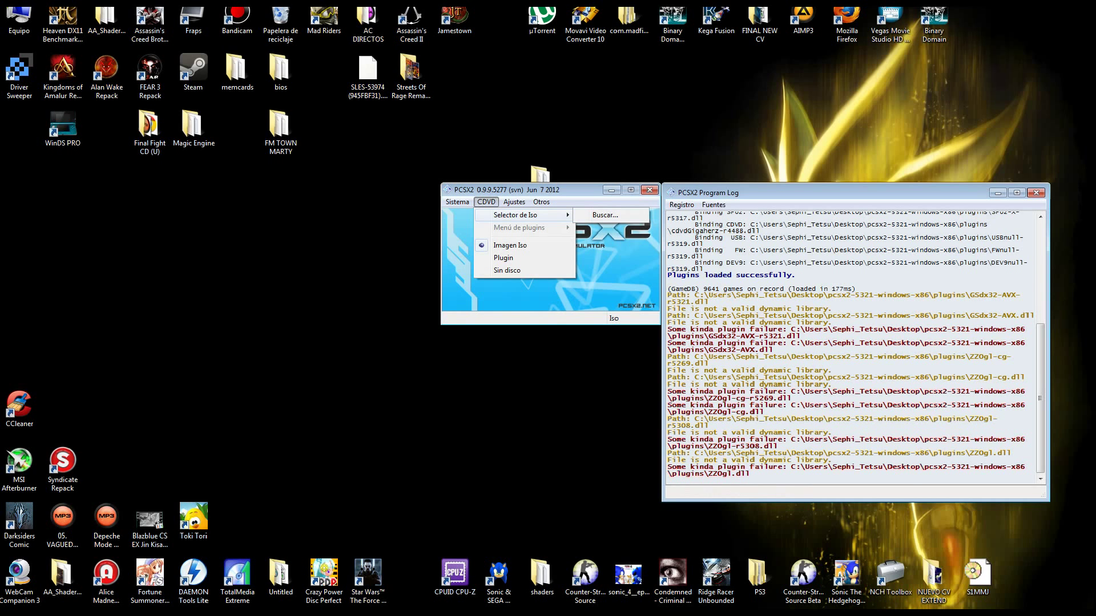
key("Escape")
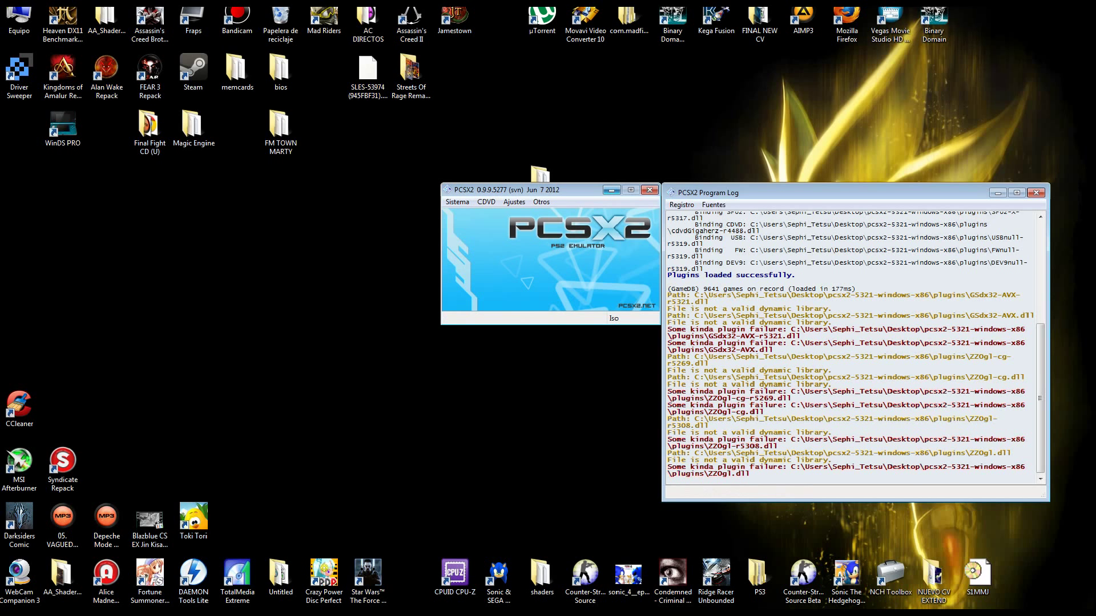
left_click(513, 202)
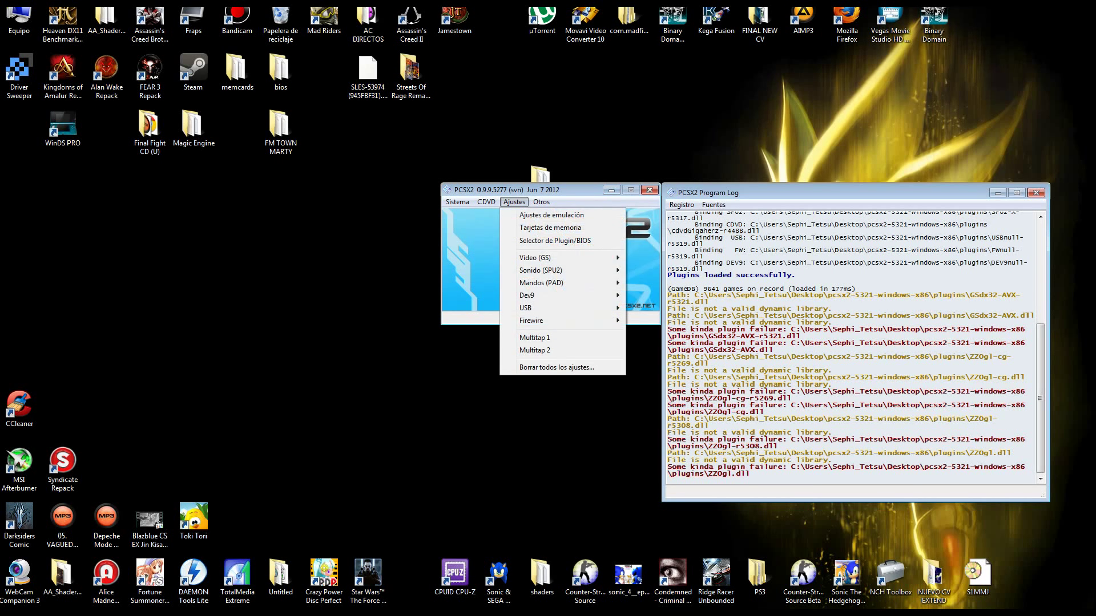
key("Escape")
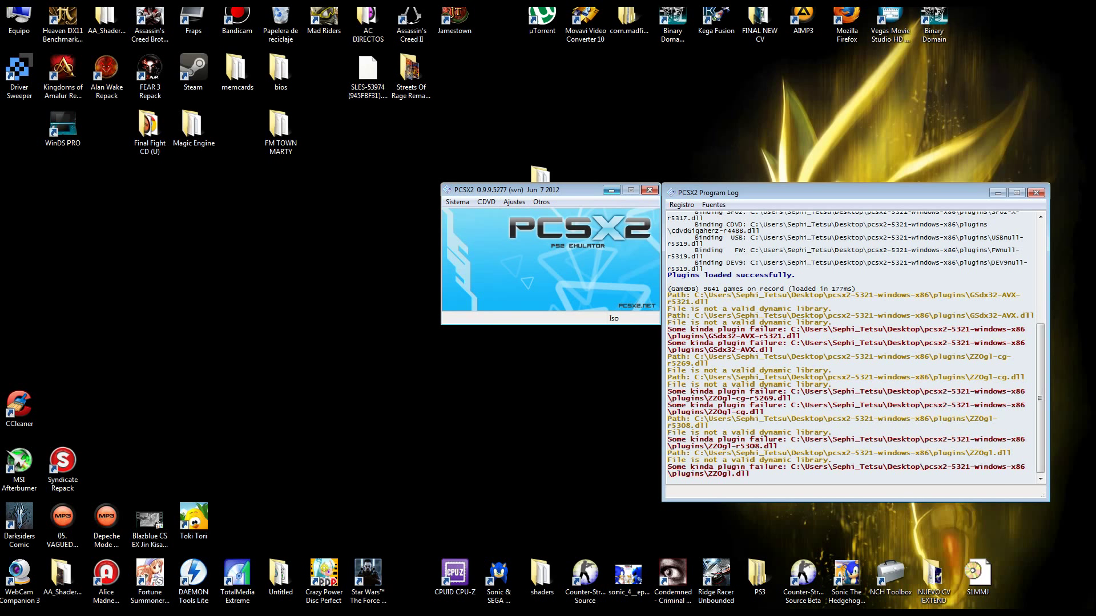
Step: Minimize the emulator, move the SLES-53974 save state file from the desktop into the pcsx2-5321 sstates folder, and close the folder window
left_click(611, 190)
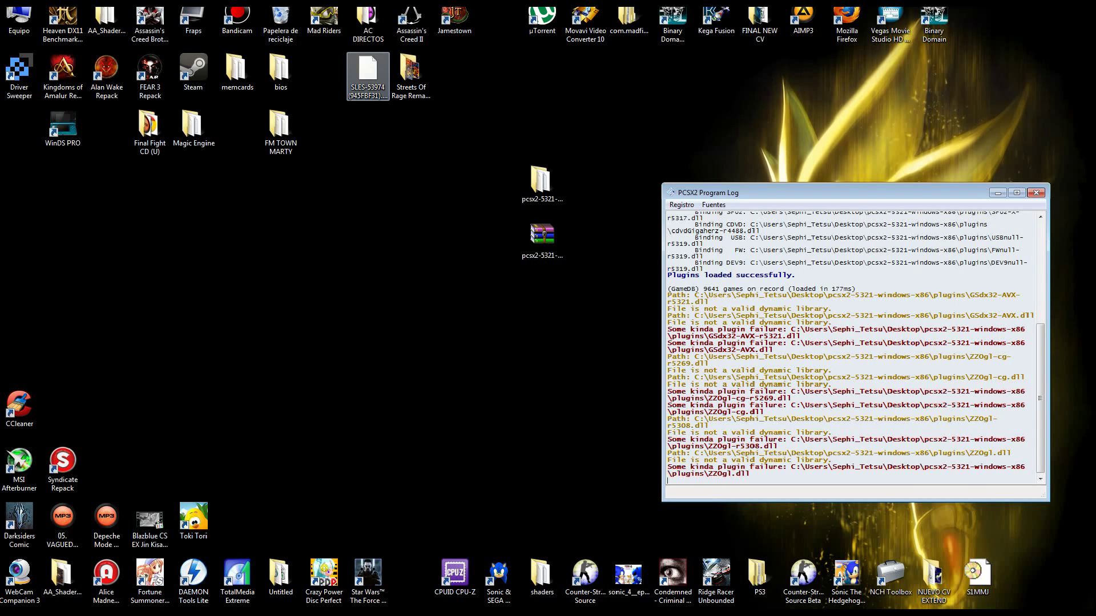
double_click(540, 181)
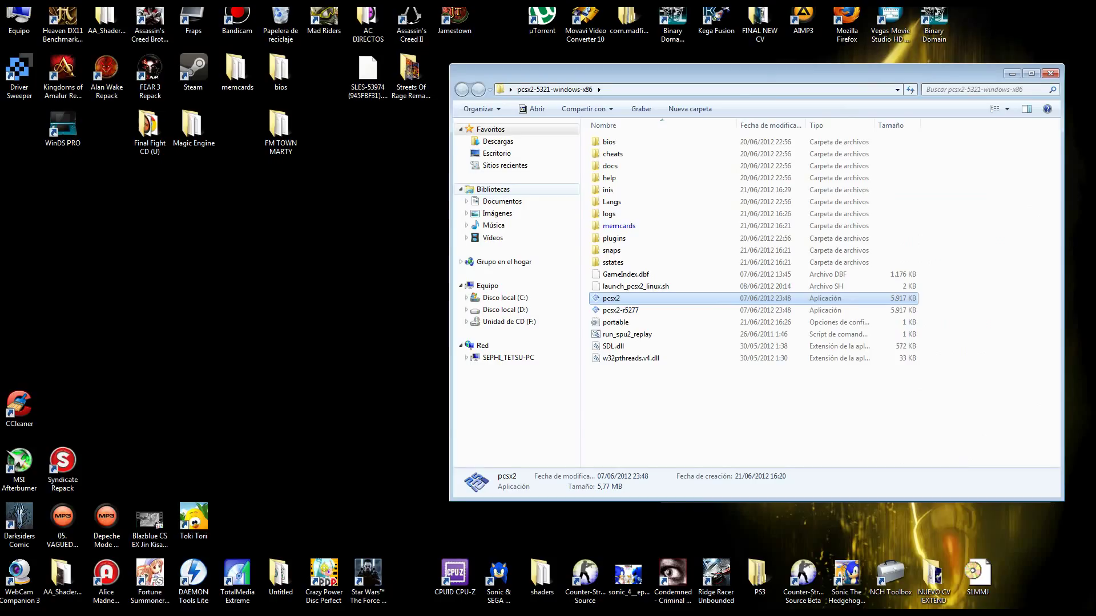
left_click(625, 274)
double_click(613, 263)
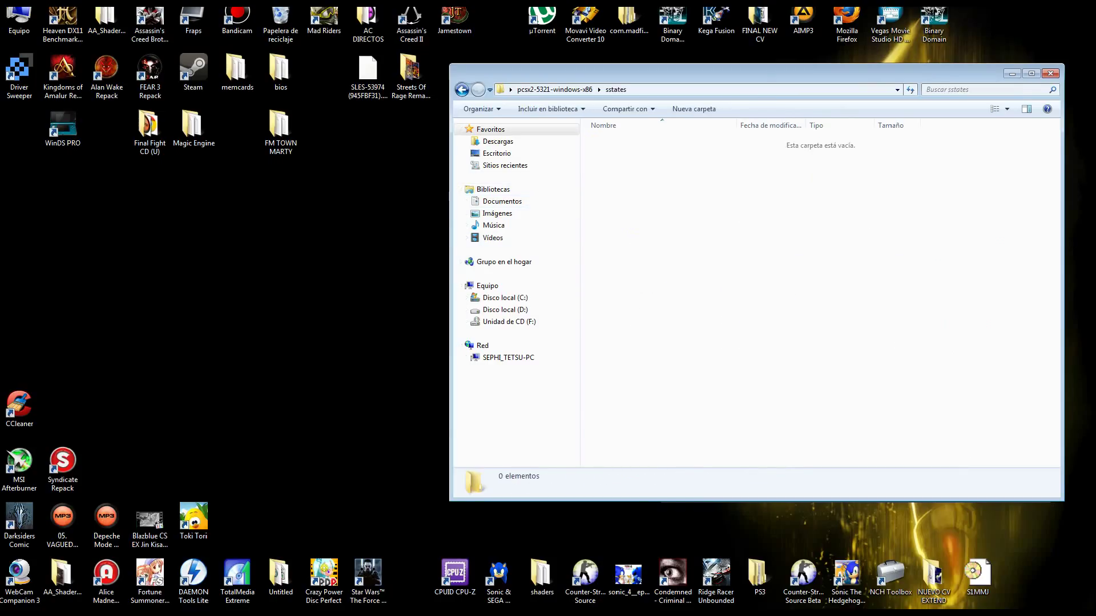
left_click_drag(367, 71, 639, 219)
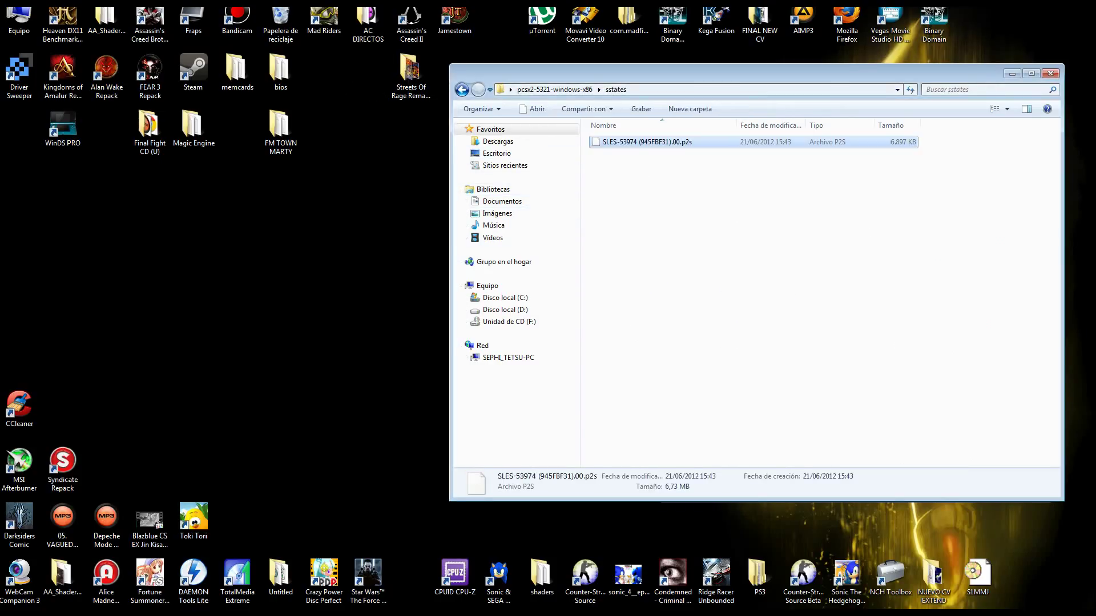
left_click(1051, 73)
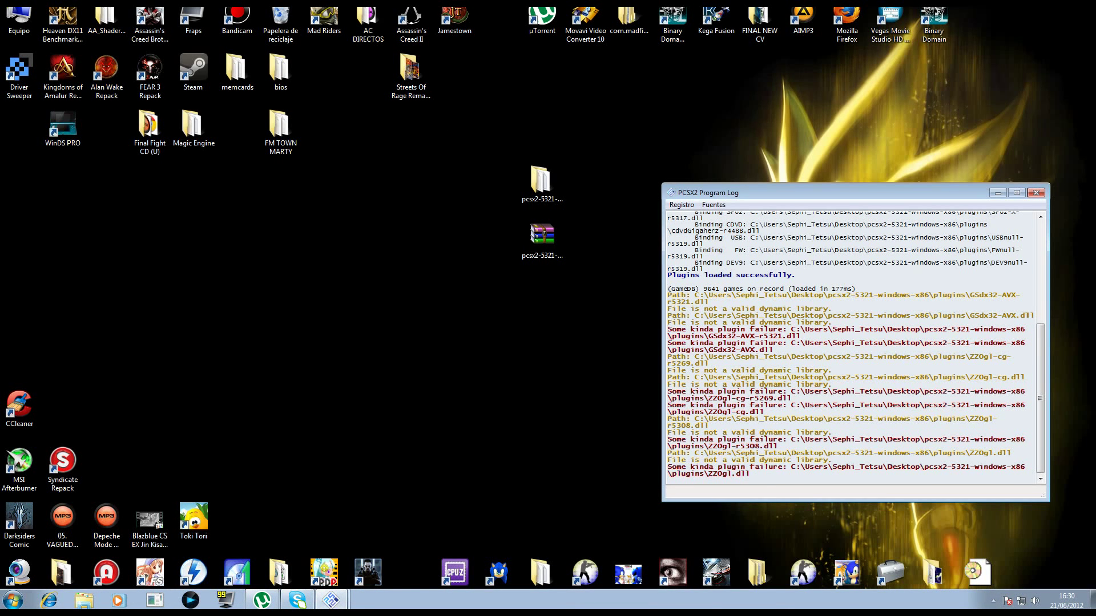
Step: Restore the emulator window, move it toward the middle of the desktop, and browse for an ISO image
mouse_move(331, 599)
left_click(396, 574)
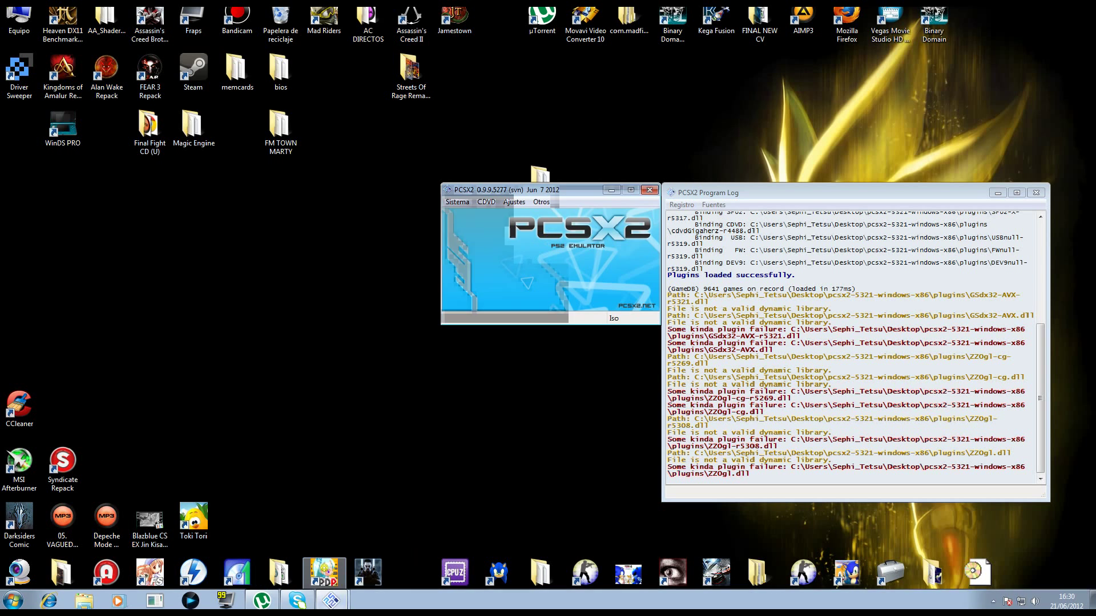
left_click_drag(542, 190, 484, 203)
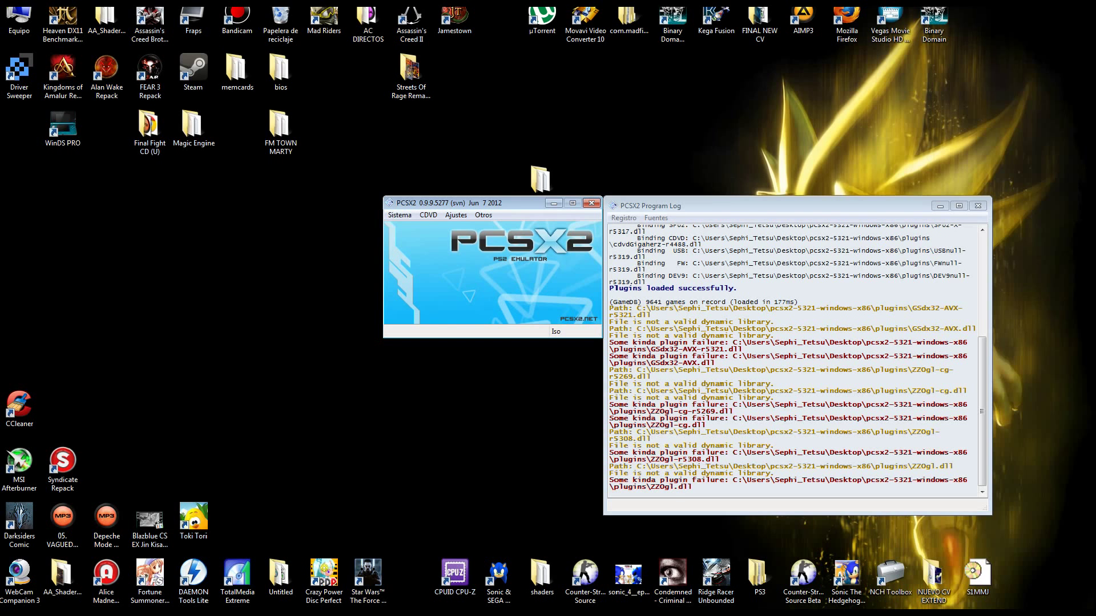
left_click(399, 215)
mouse_move(429, 215)
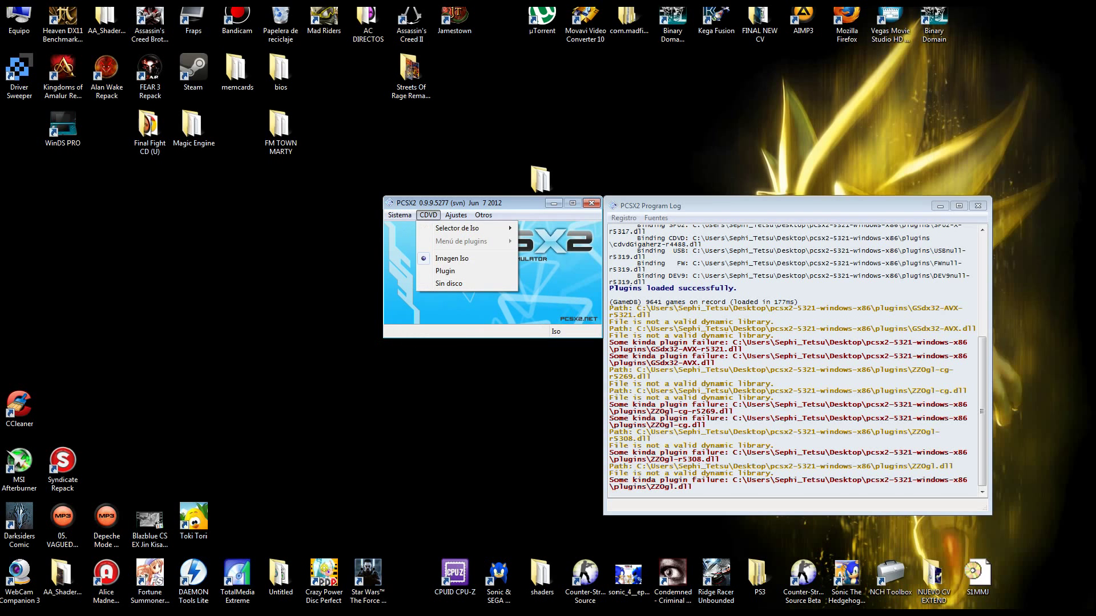
mouse_move(460, 228)
left_click(547, 227)
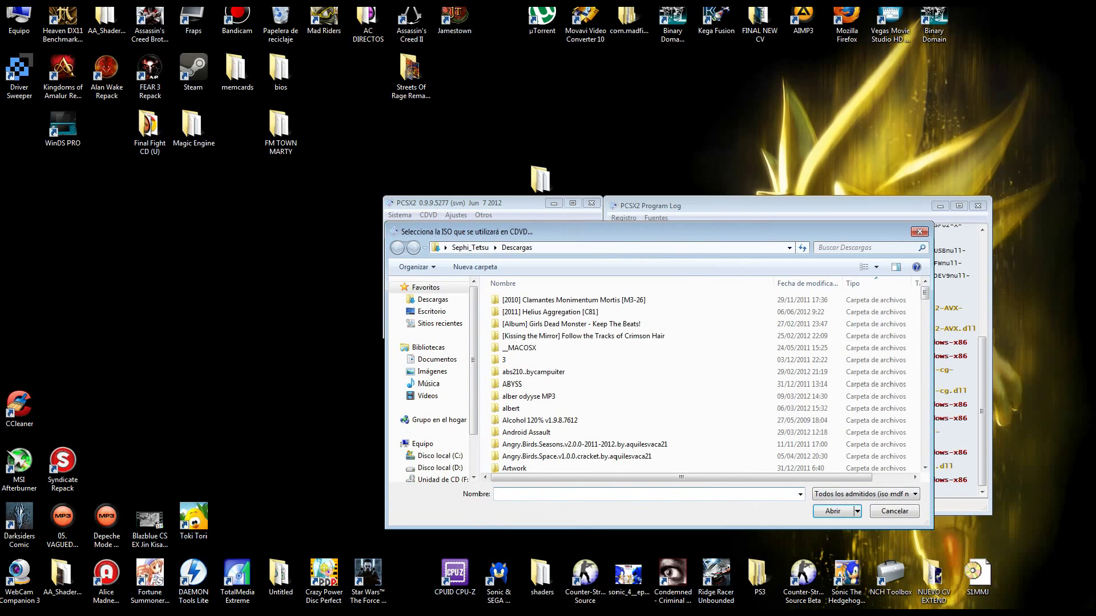
Step: Load the DQ8 image from D:\Jdownloader\Dragon Quest VIII El Periplo del Rey Maldito as the emulator's disc
left_click(439, 468)
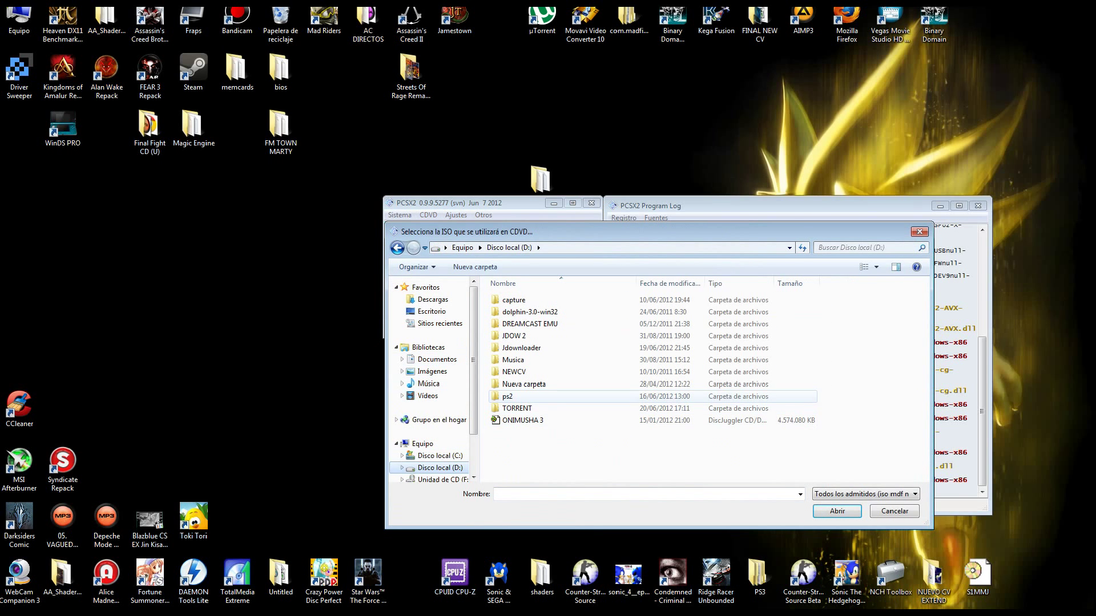
left_click(507, 396)
key("d")
key("d")
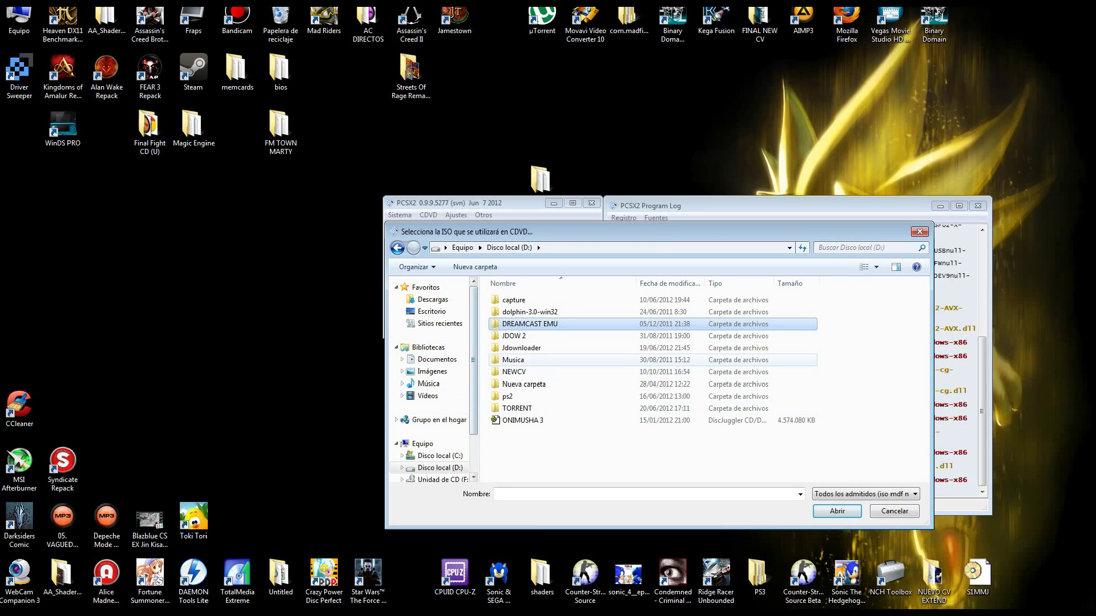
double_click(521, 348)
key("d")
key("r")
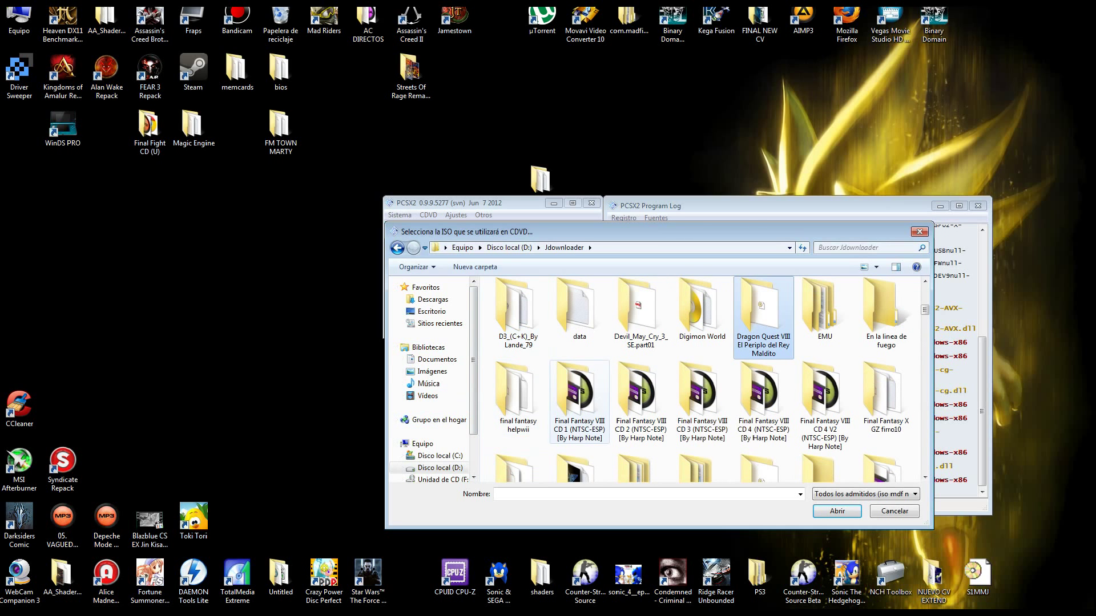
double_click(763, 318)
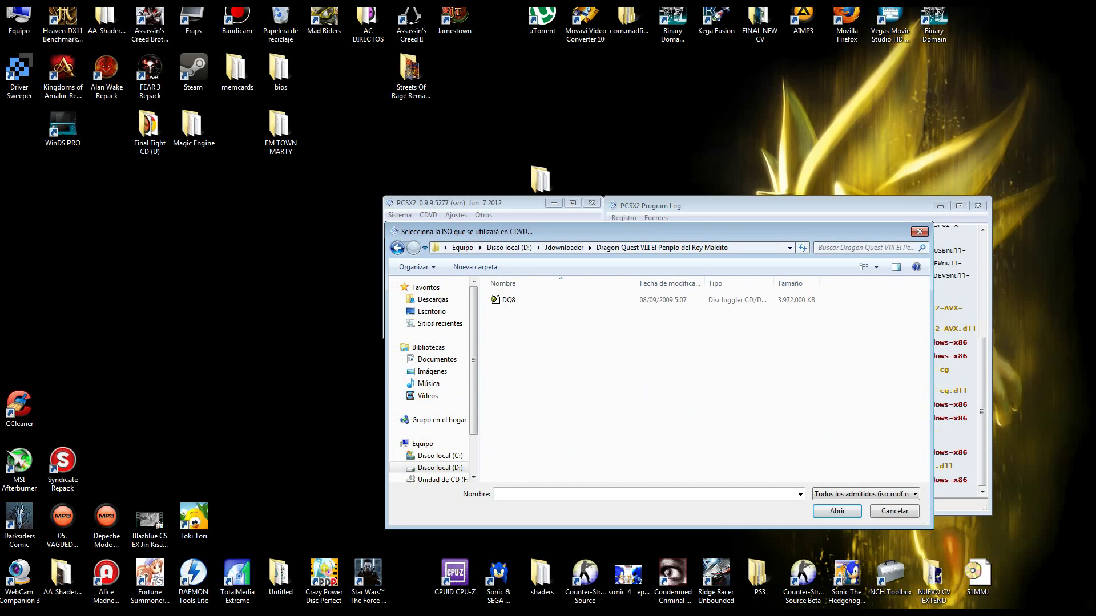
left_click(509, 299)
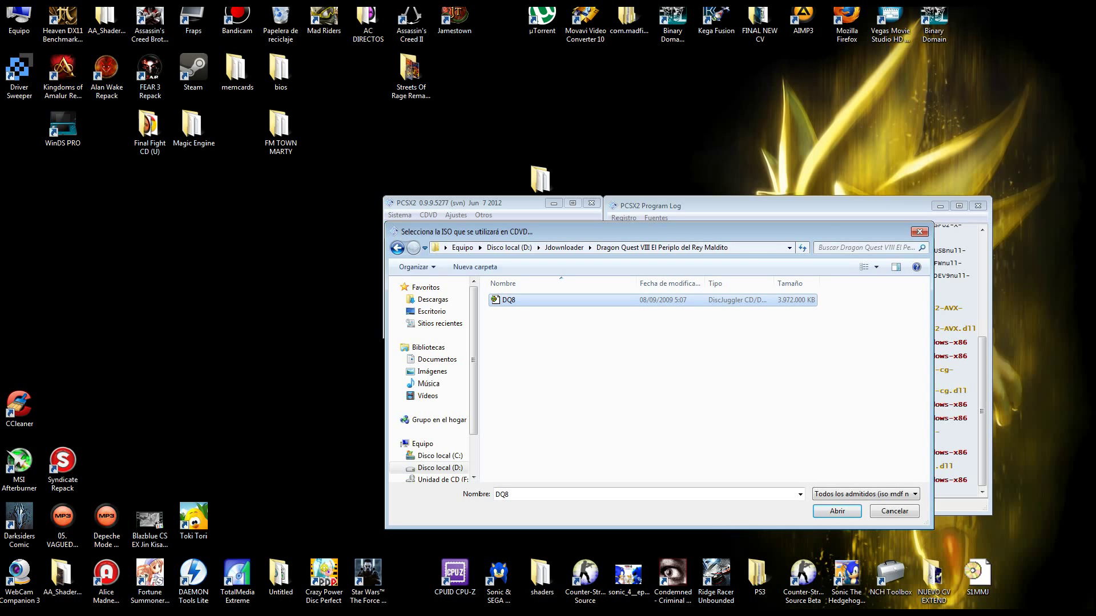
key("Return")
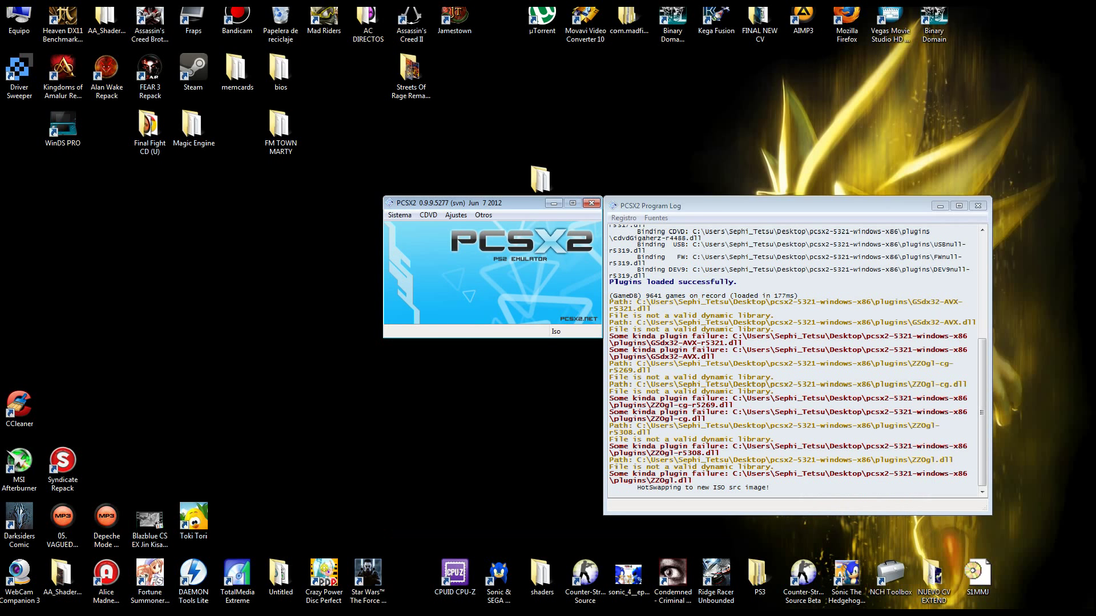
Step: Boot the disc with Iniciar CDVD (rápido), and load the save state from slot 0 in full screen
left_click(400, 215)
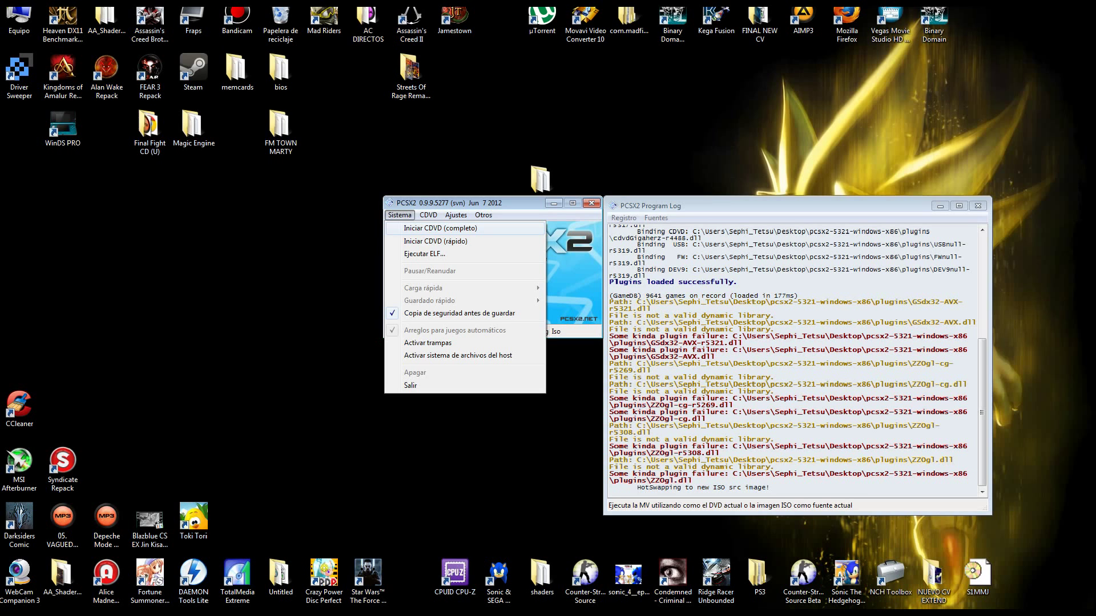
key("Down")
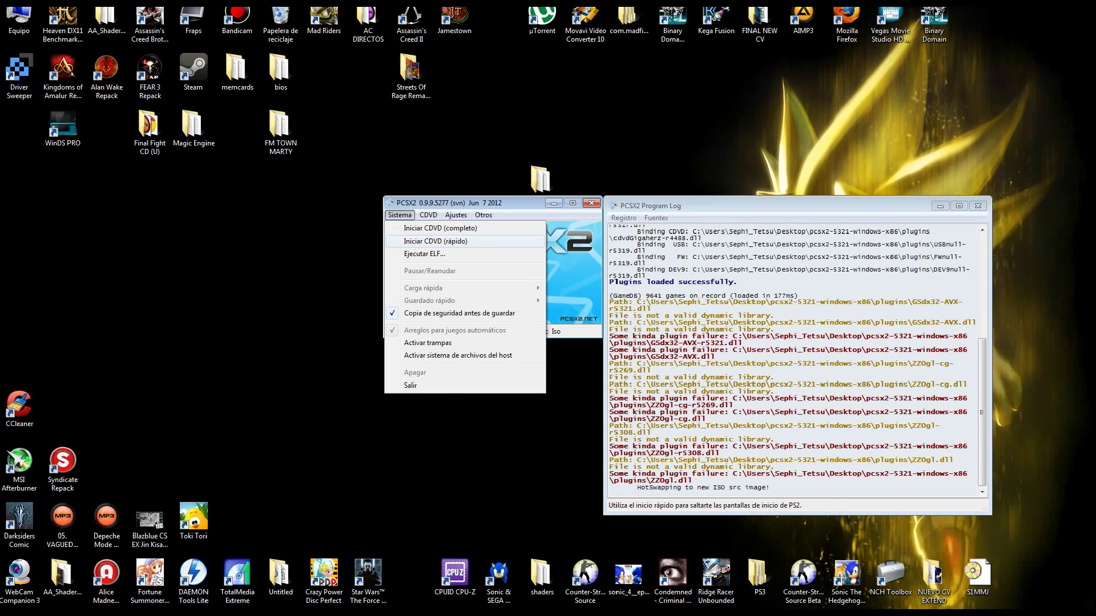
key("Return")
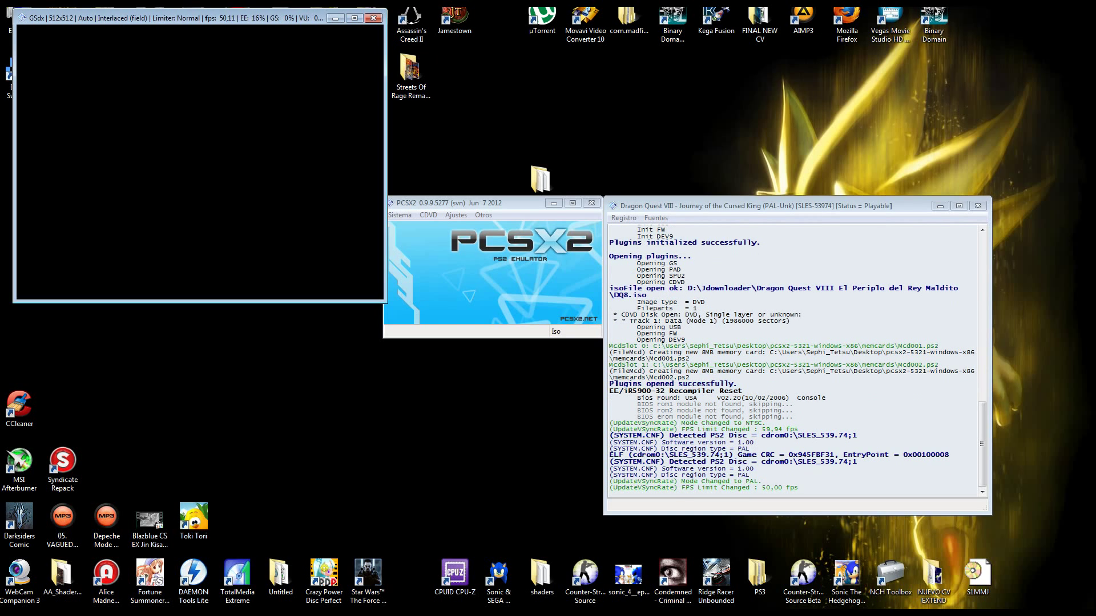
key("alt+Return")
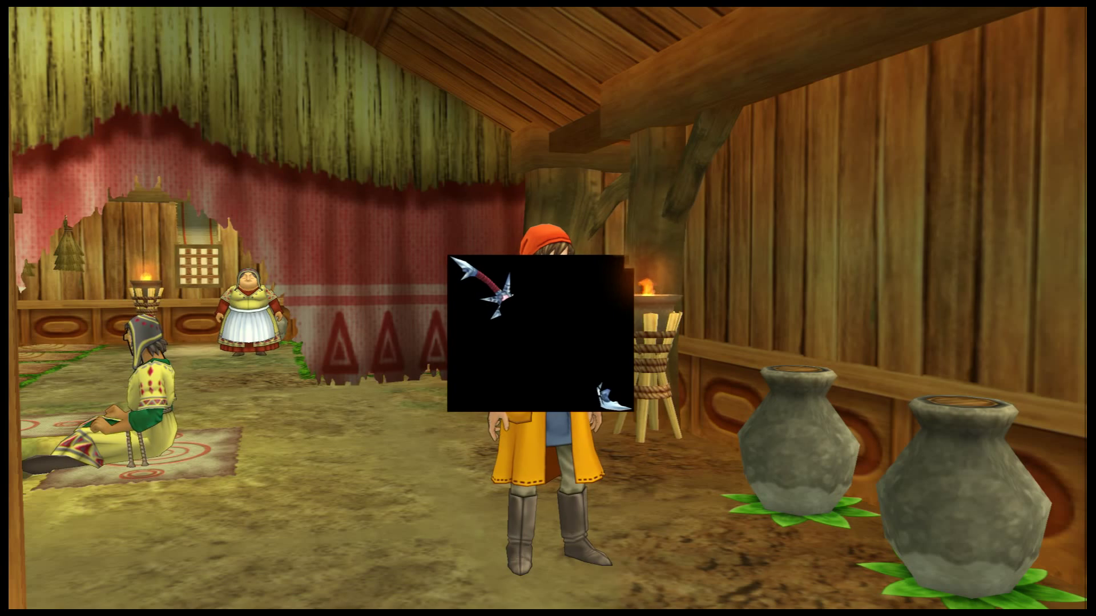
Step: Run the character around the hut to examine how the sword is rendered from several angles, and leave the game view
key("Up")
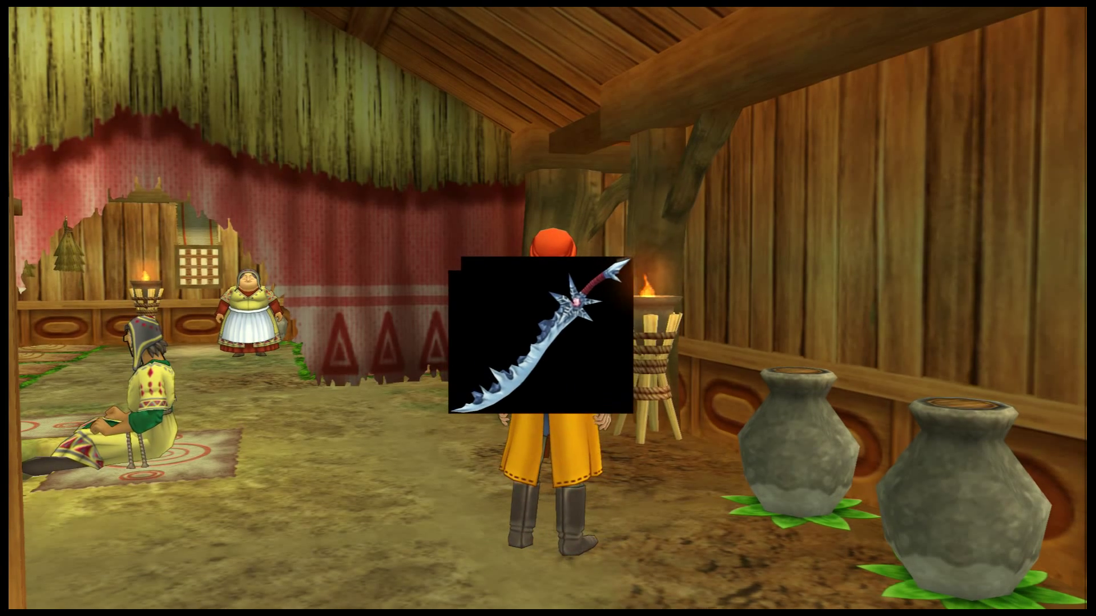
key("Left")
key("Up")
key("Down")
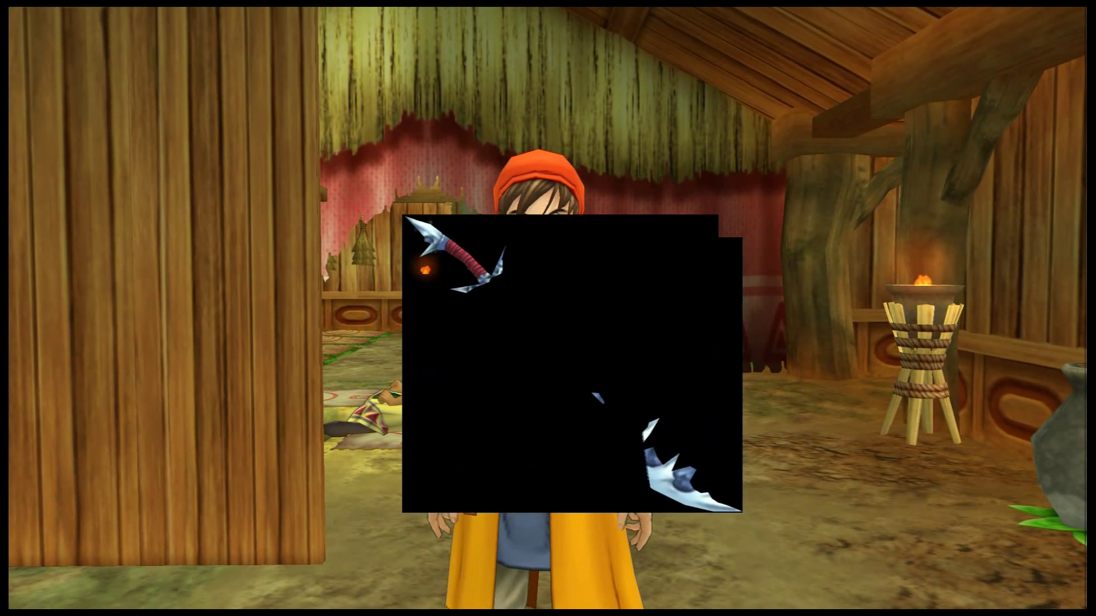
key("Right")
key("Up")
key("Up")
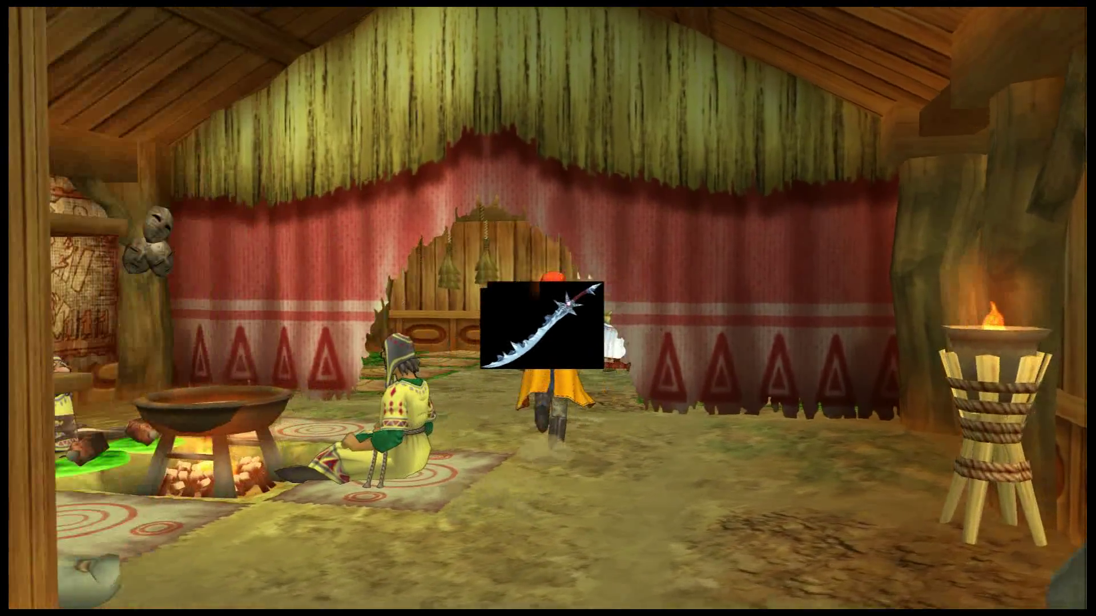
key("Down")
key("Left")
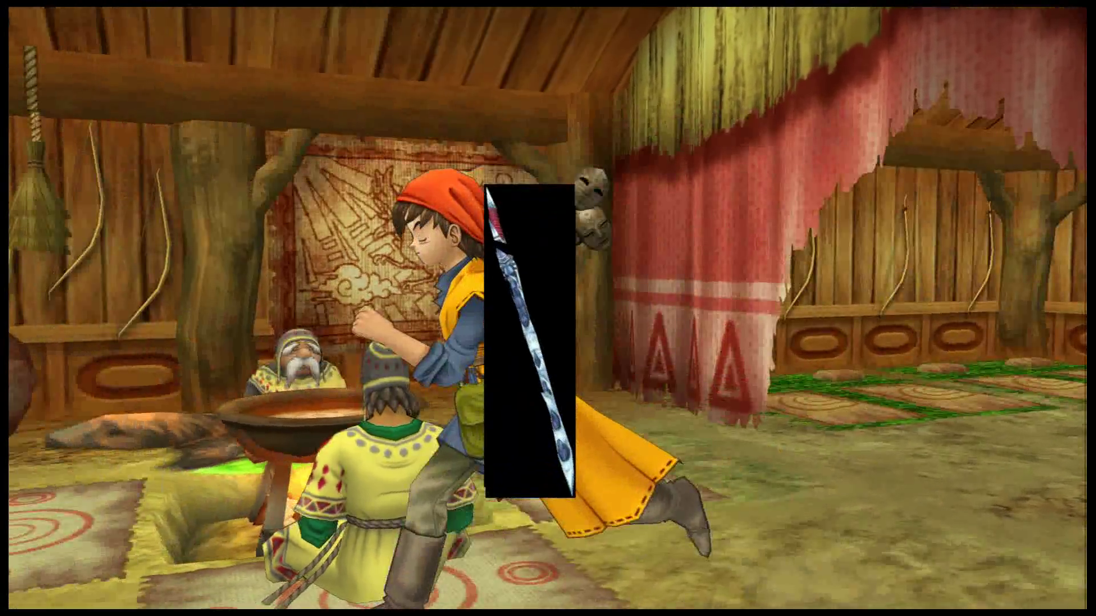
key("Up")
key("Right")
key("Down")
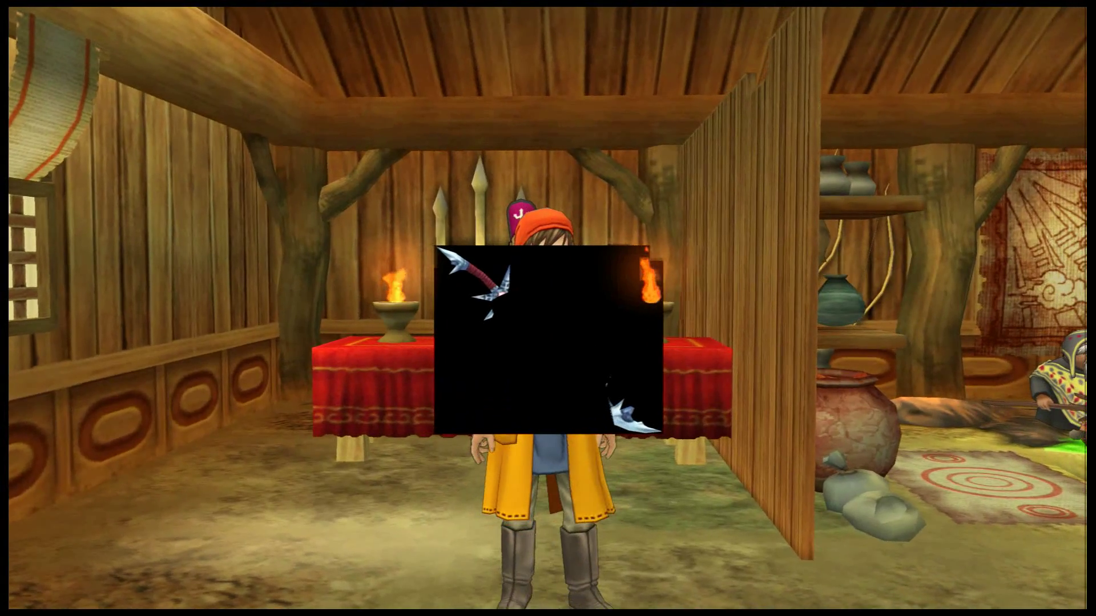
key("Right")
key("Up")
key("Down")
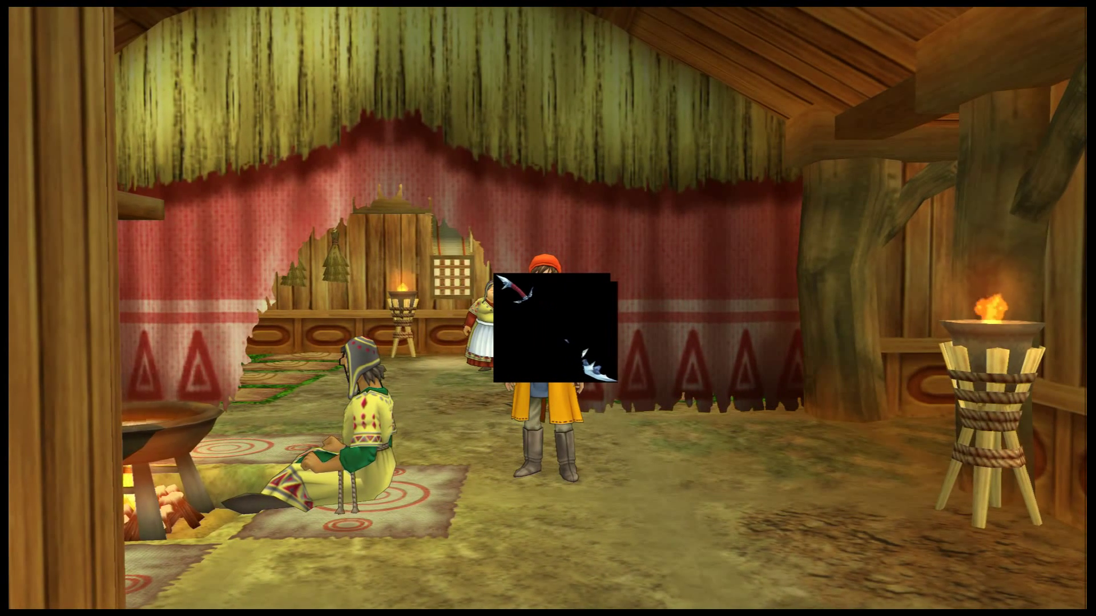
key("Escape")
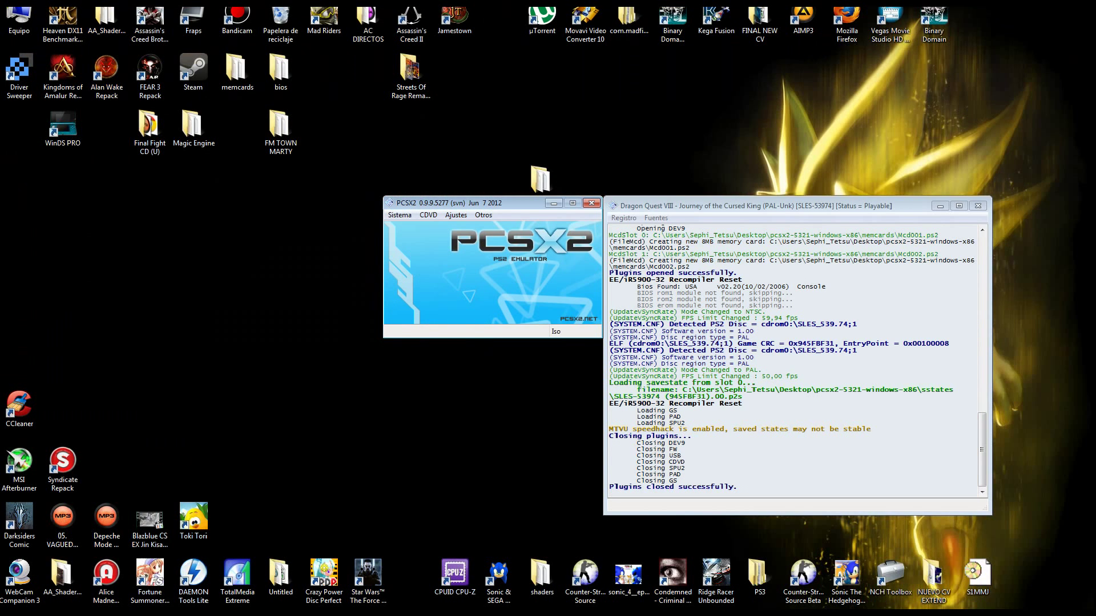
Step: Set the GSdx video plugin's renderer to Direct3D11 (Hardware) and accept the plugin settings
left_click(455, 215)
mouse_move(503, 270)
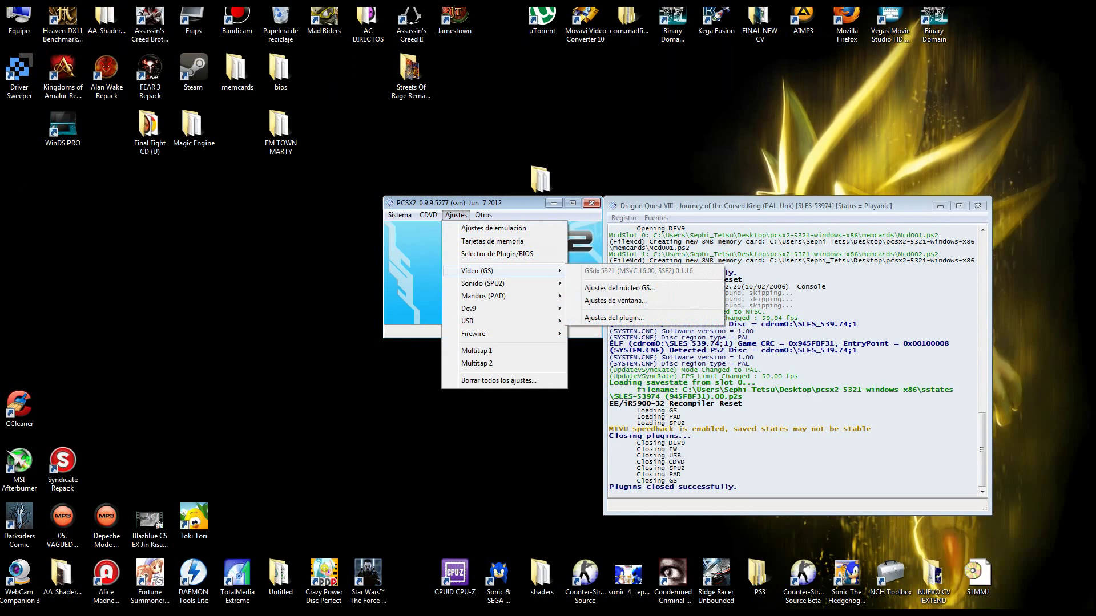
left_click(614, 318)
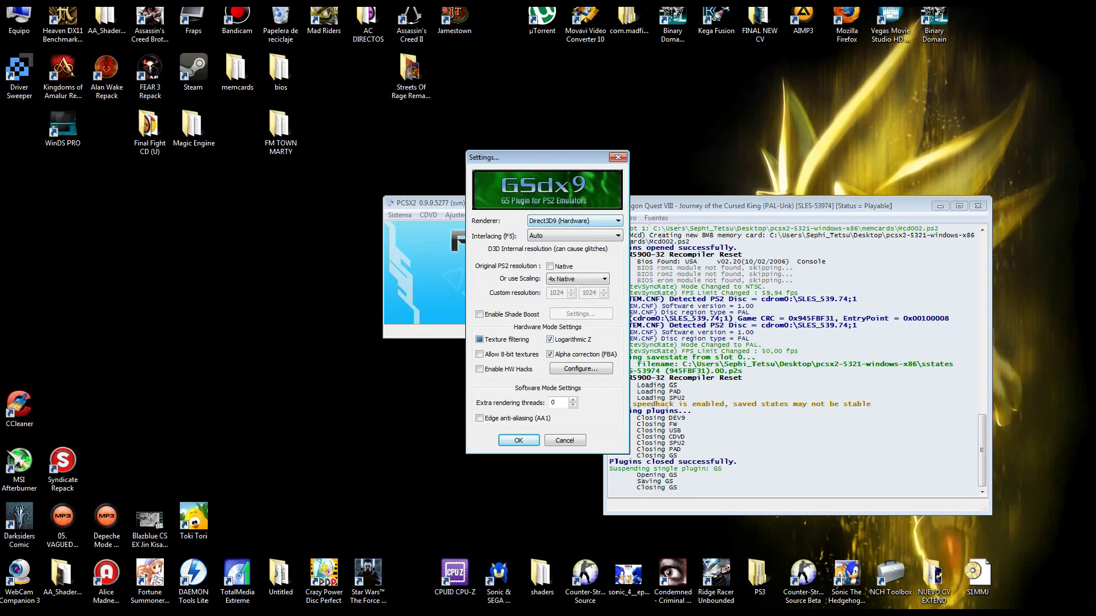
left_click(574, 220)
key("Down")
key("Down")
key("Down")
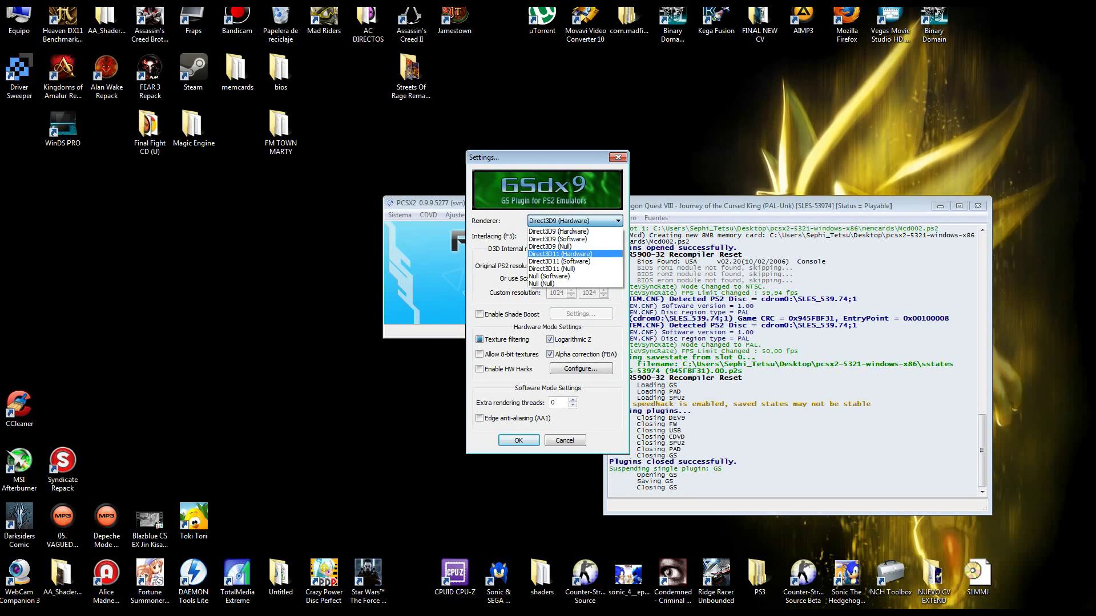
key("Return")
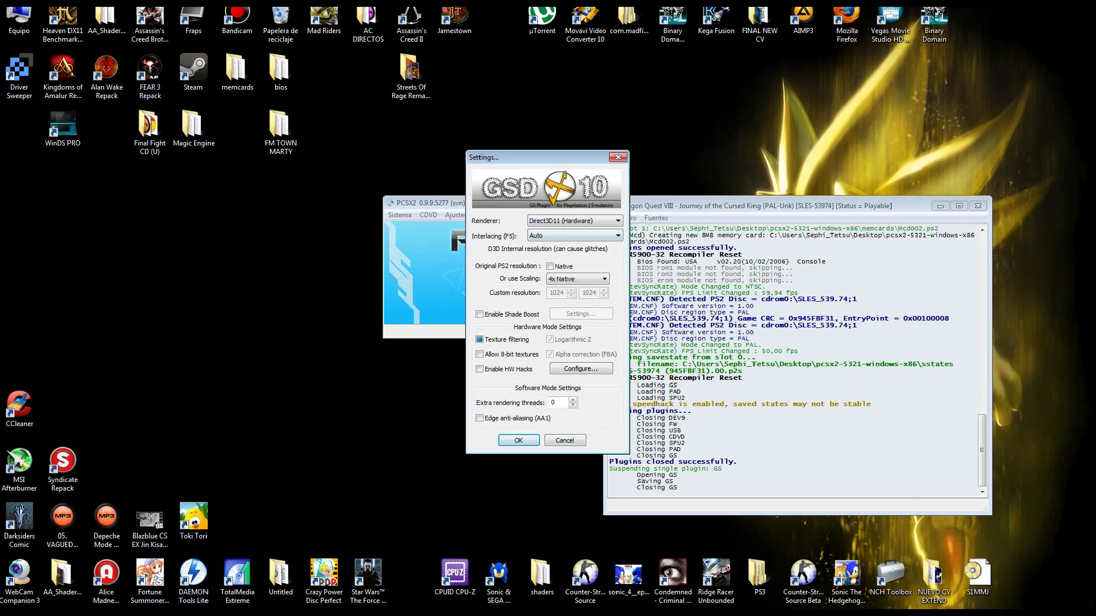
key("Return")
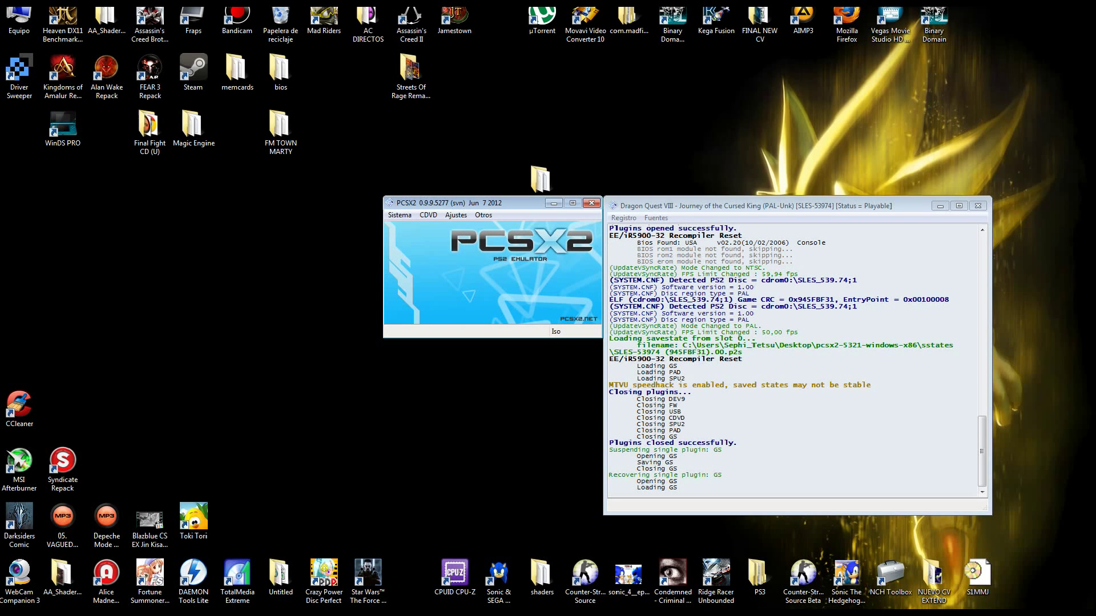
Step: Restart the Dragon Quest VIII disc and confirm the reset of the PS2 virtual machine
key("alt+s")
key("Down")
key("Down")
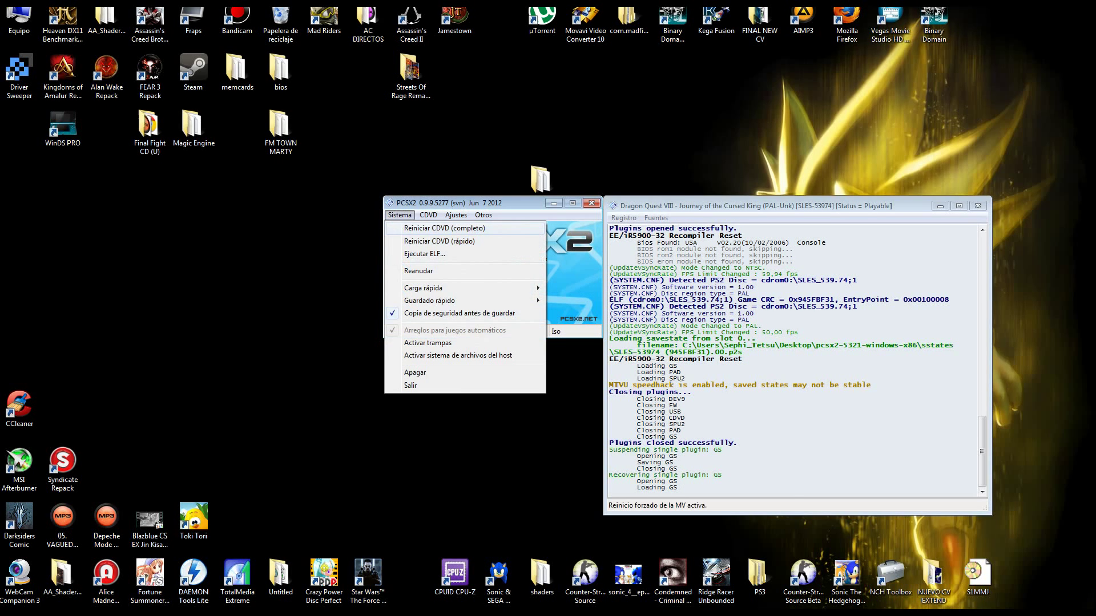
key("Return")
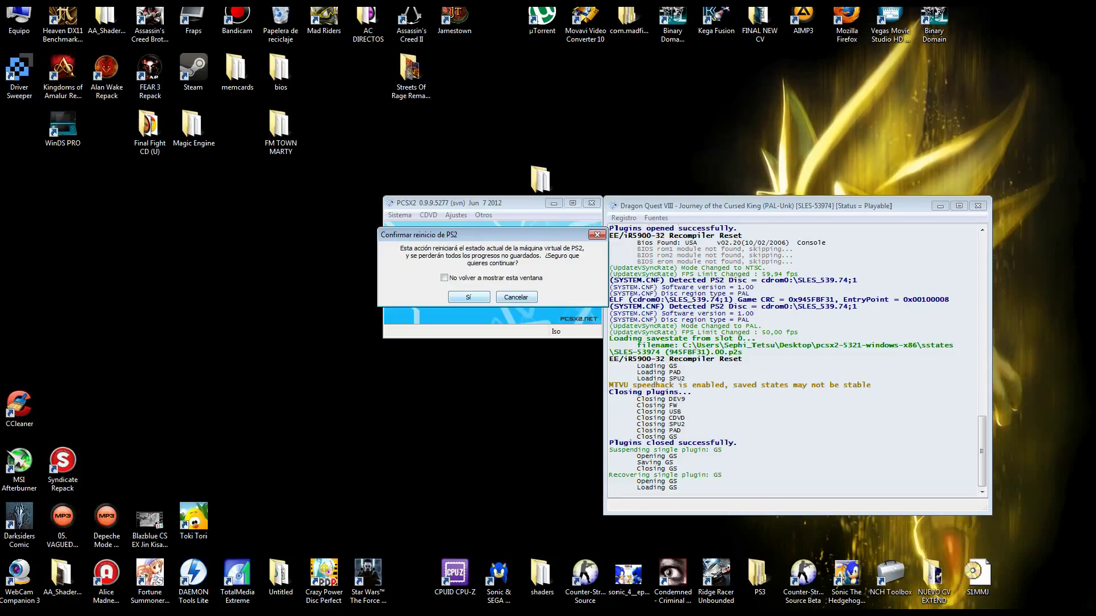
key("Return")
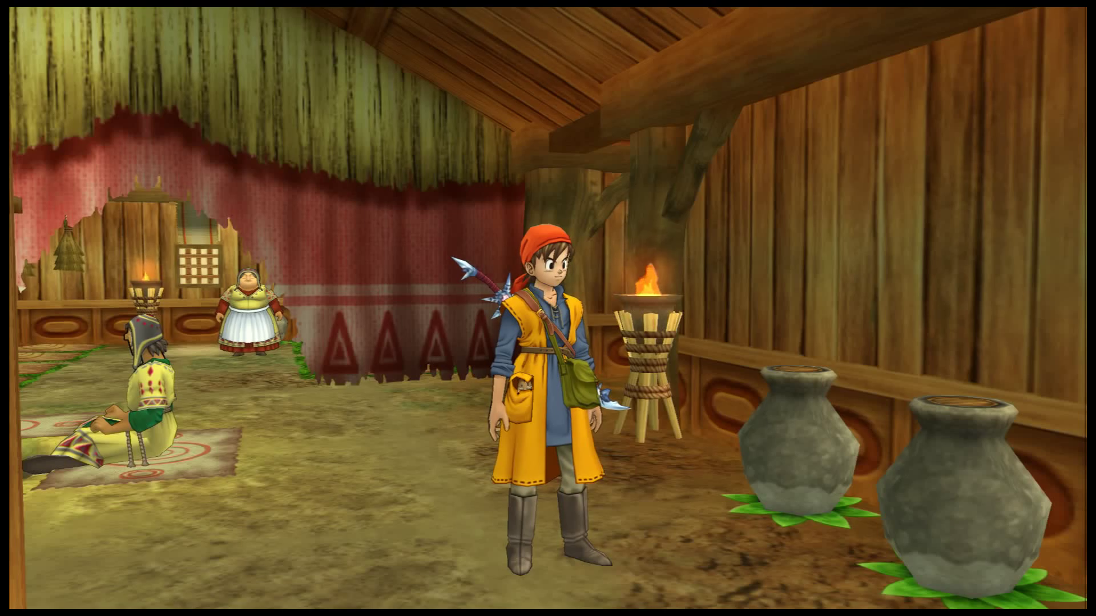
key("w")
key("a")
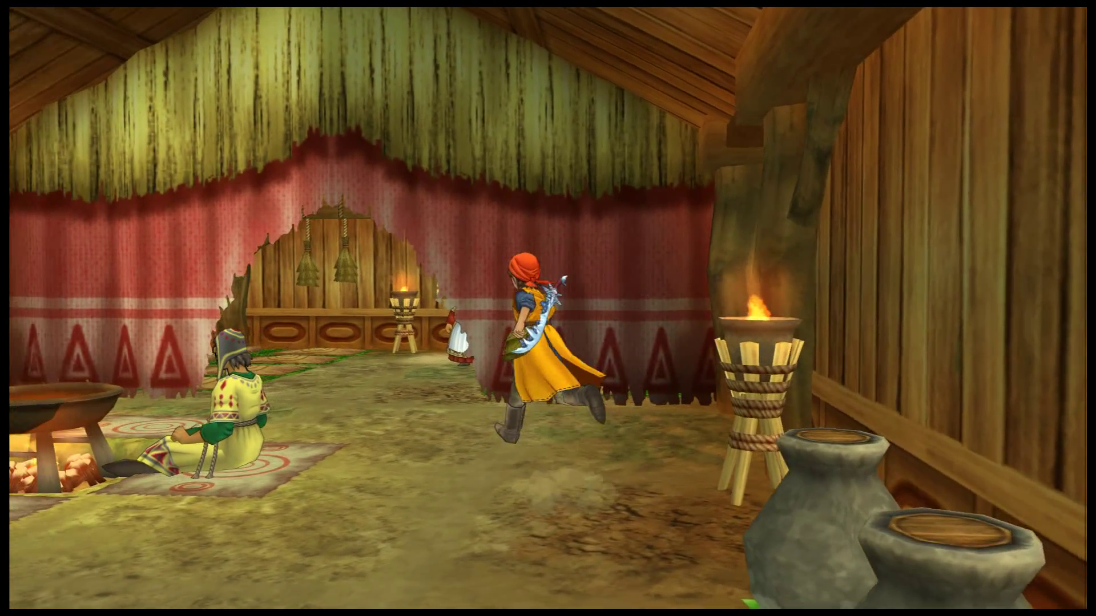
key("w")
key("s")
key("a")
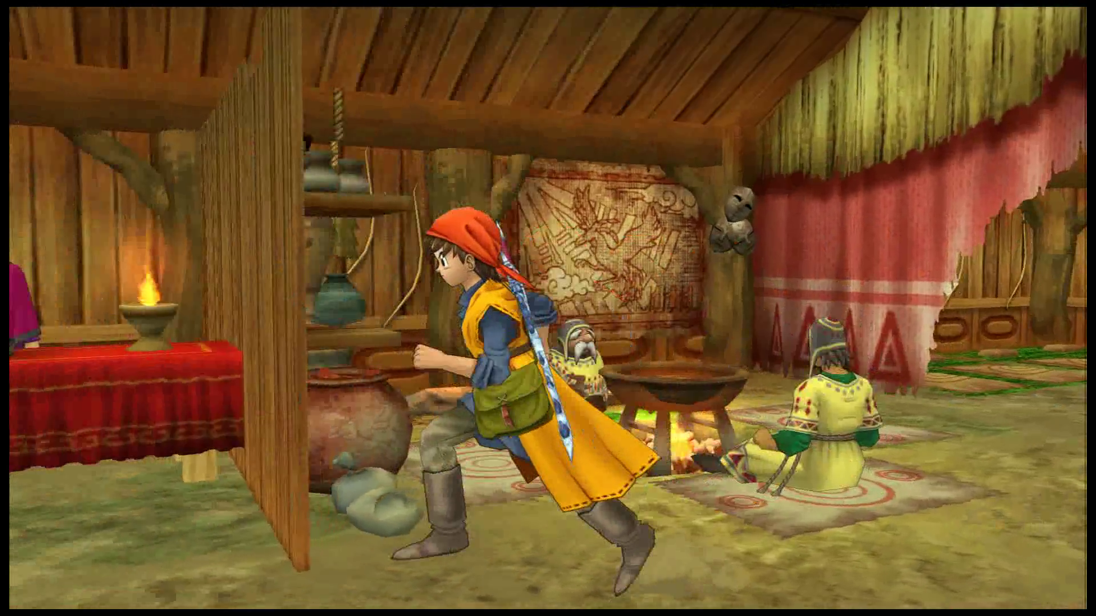
key("w")
key("d")
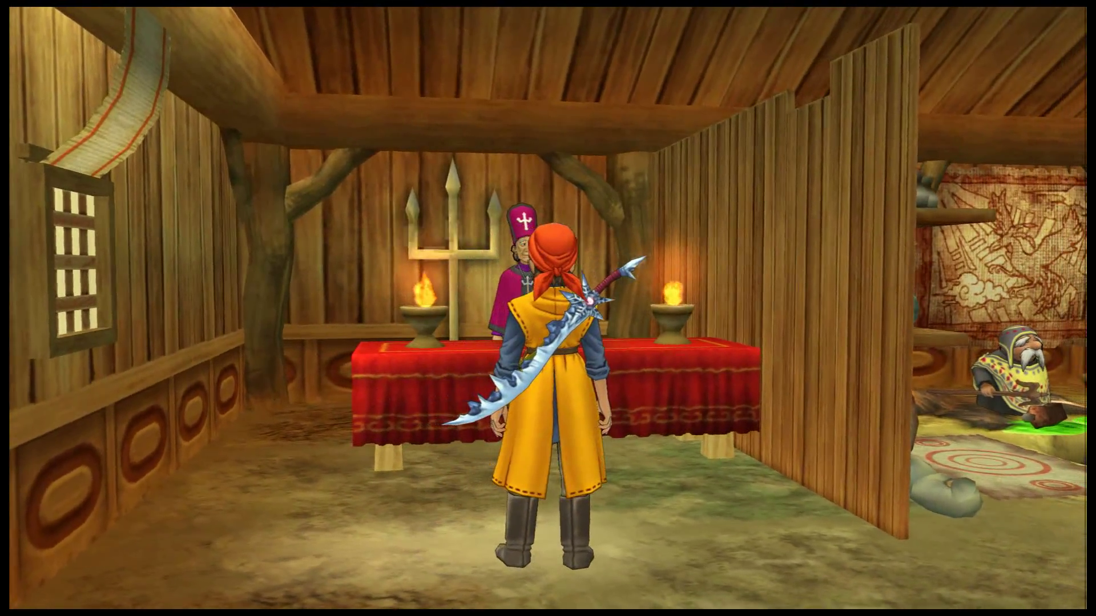
key("d")
key("w")
key("d")
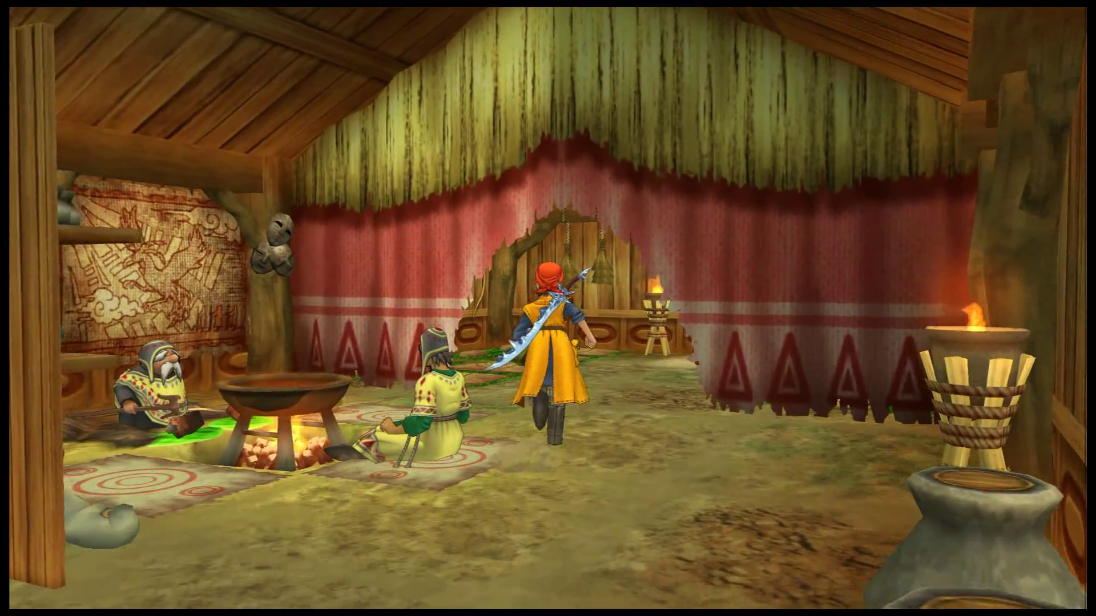
key("w")
key("a")
key("s")
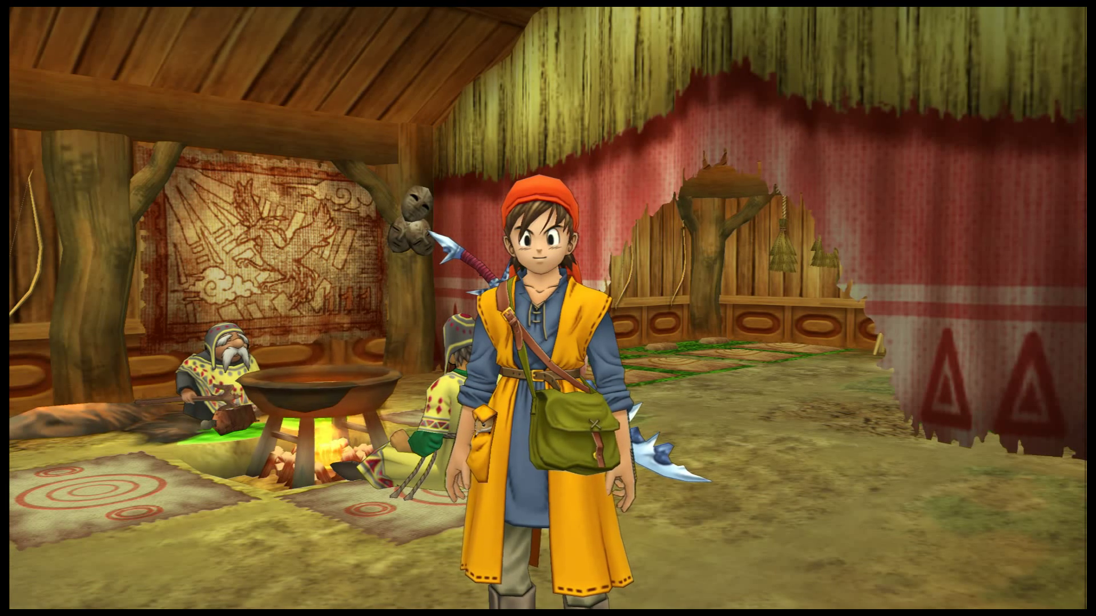
key("w")
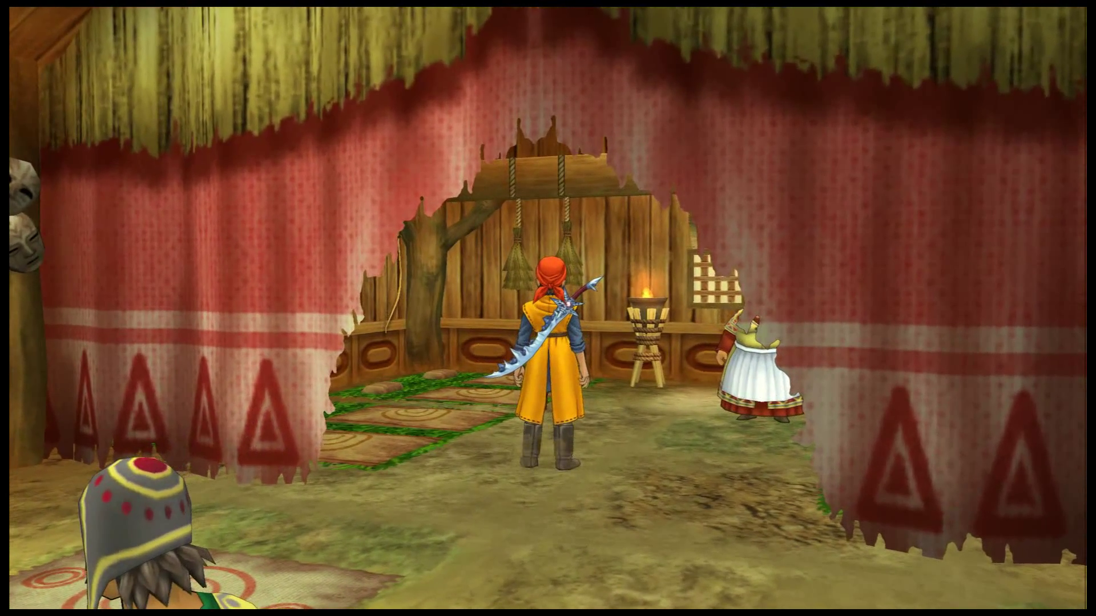
key("Down")
key("Up")
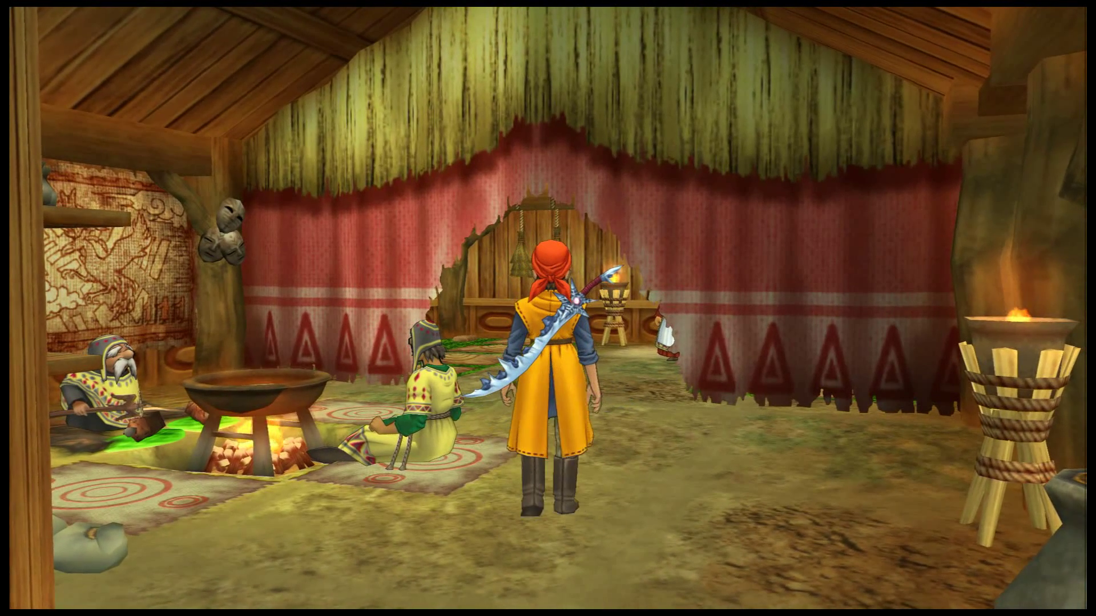